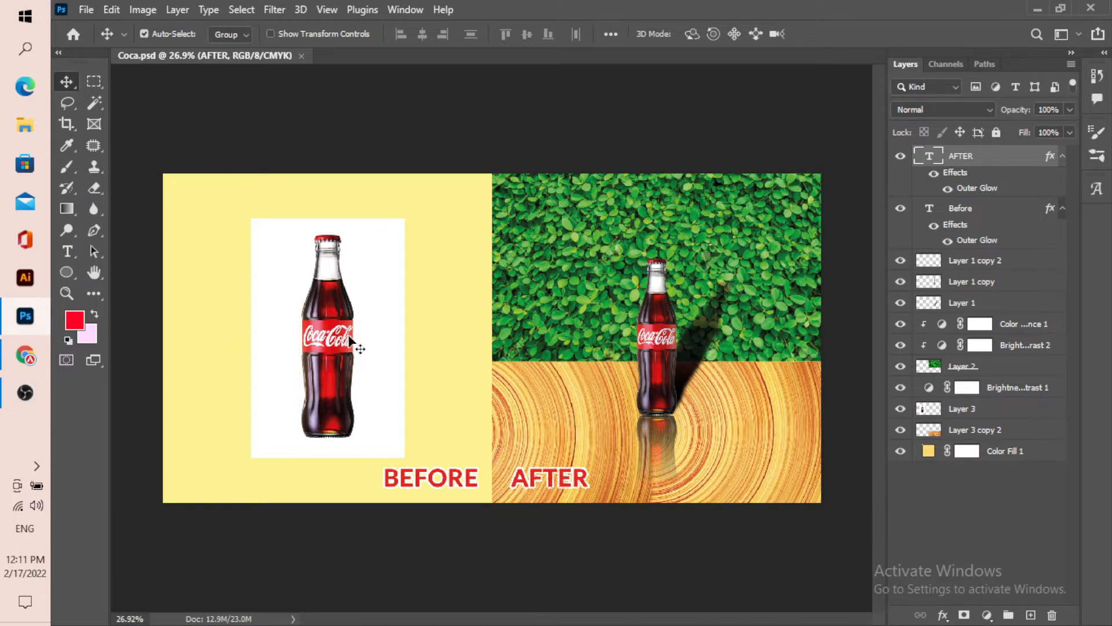
Examine the before-and-after Coca-Cola bottle composite in Coca.psd, including its shadow, reflection, leaf wall and wood surface
scroll(579, 418, up, 3)
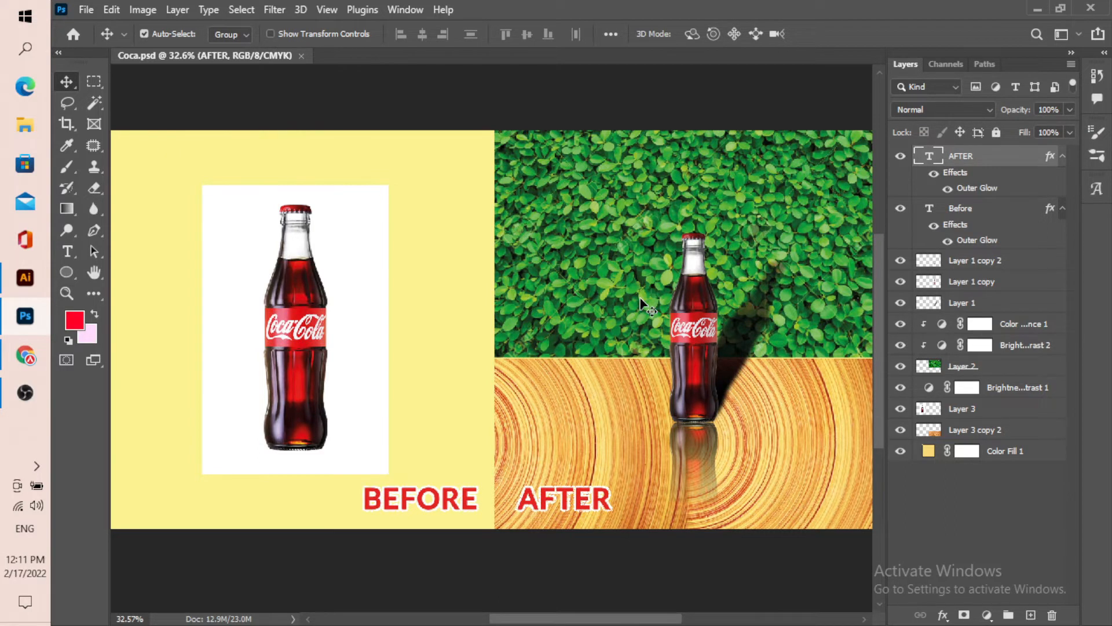
scroll(642, 304, down, 4)
scroll(632, 292, up, 4)
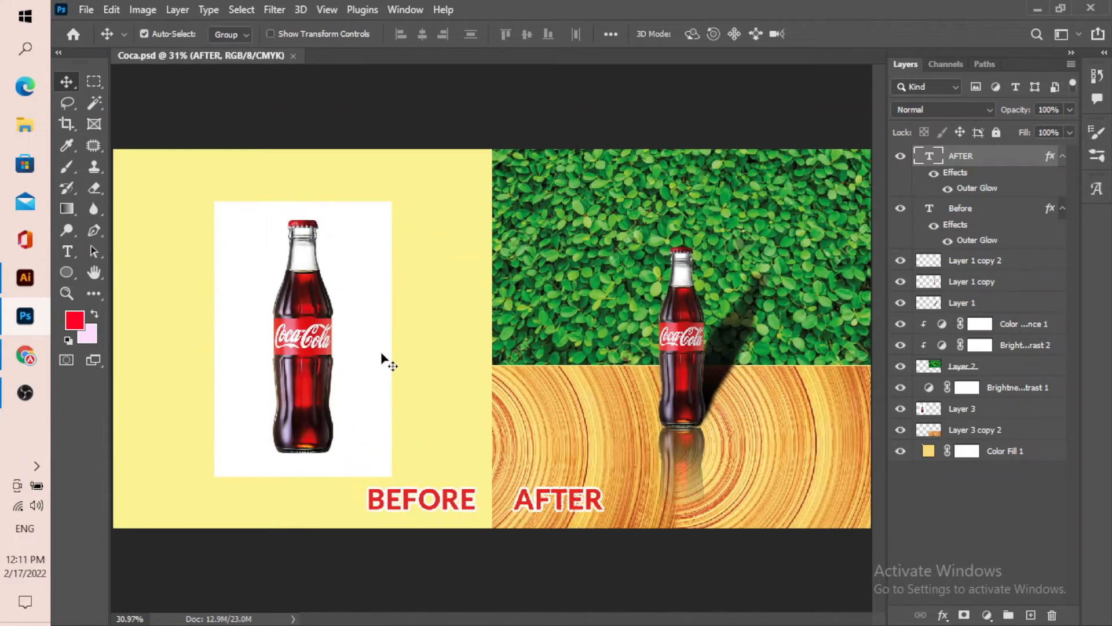
scroll(381, 377, down, 3)
scroll(194, 249, up, 2)
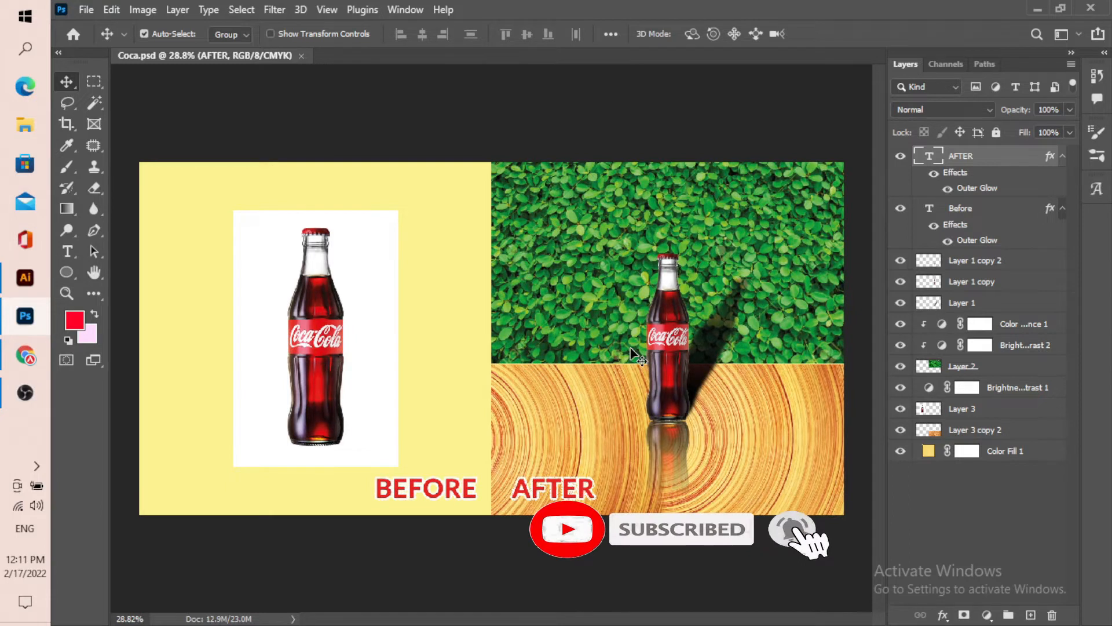
scroll(630, 348, down, 2)
scroll(619, 400, up, 1)
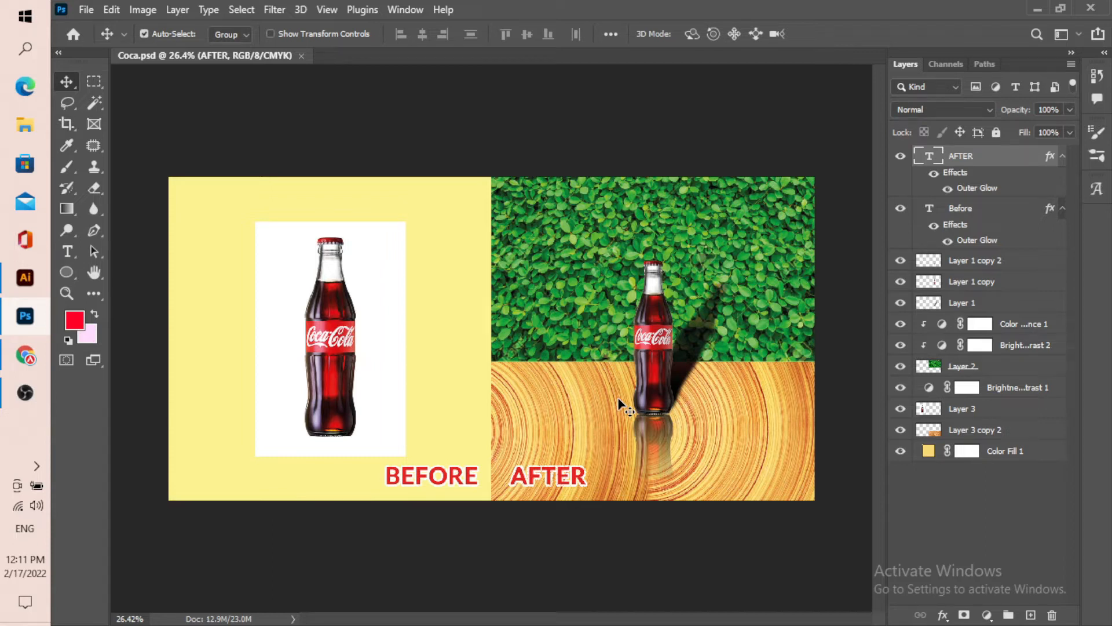
scroll(542, 365, down, 3)
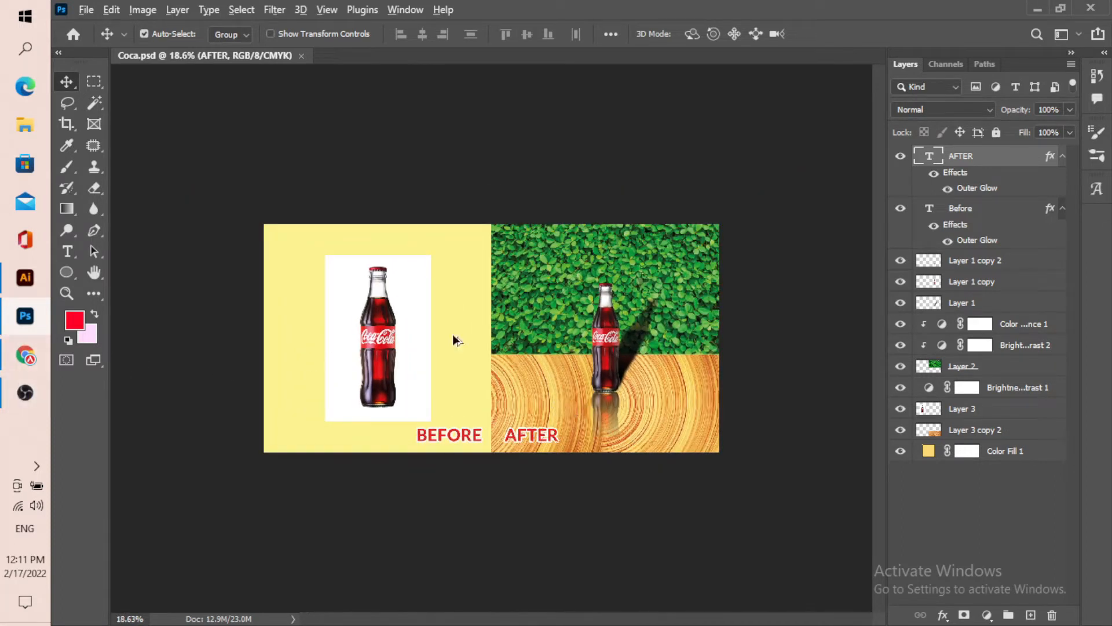
scroll(447, 335, up, 2)
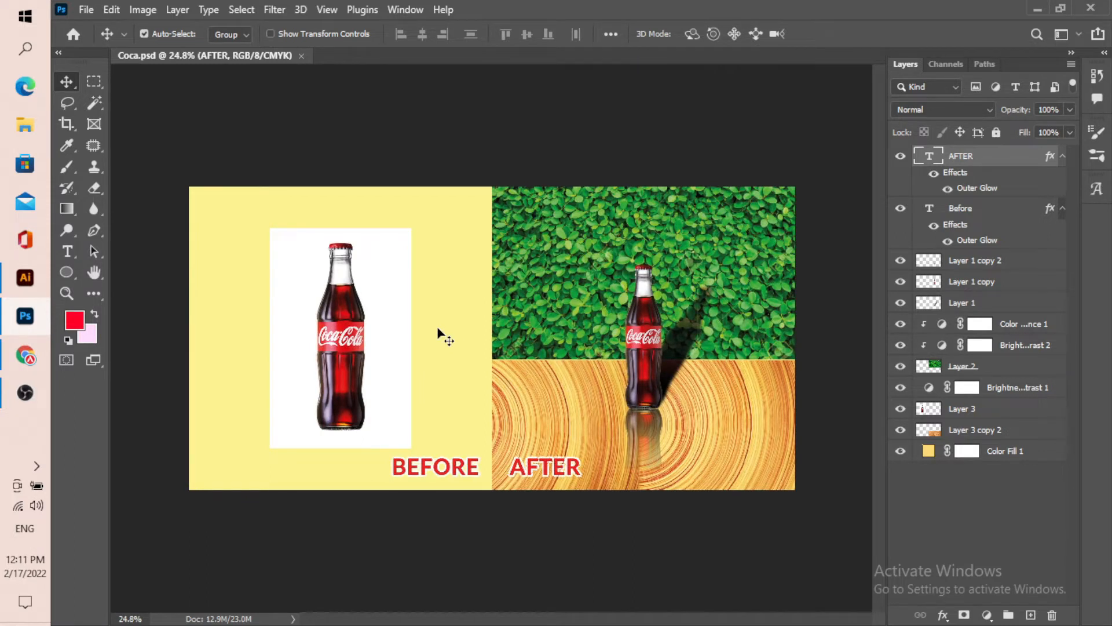
scroll(408, 279, down, 2)
scroll(469, 352, up, 2)
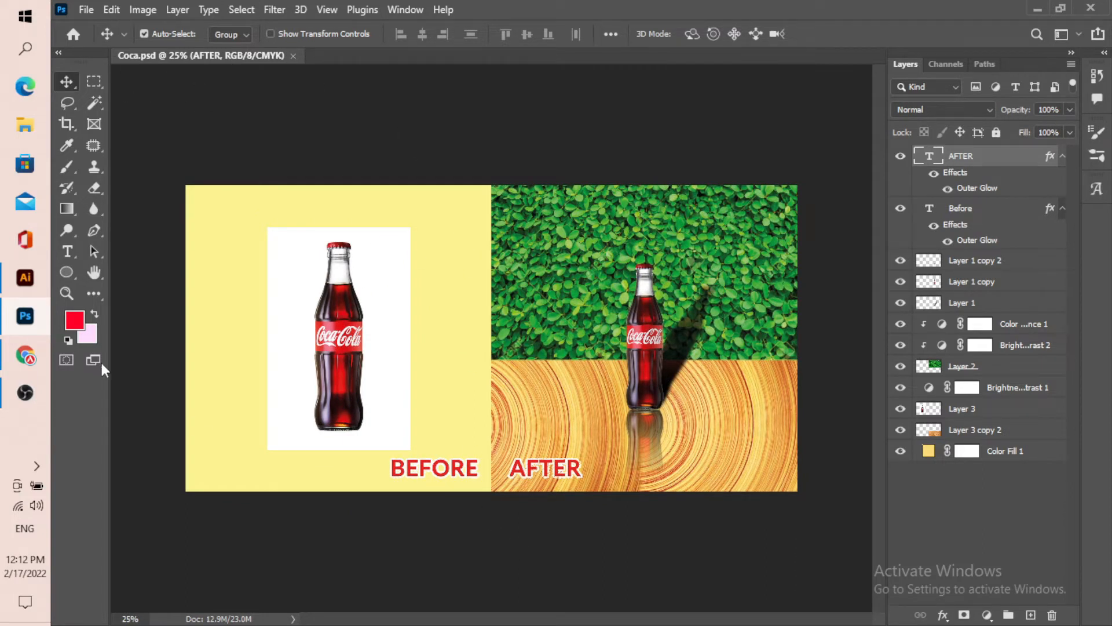
Switch to Chrome and run a Google image search for "coca" in a new tab
click(26, 356)
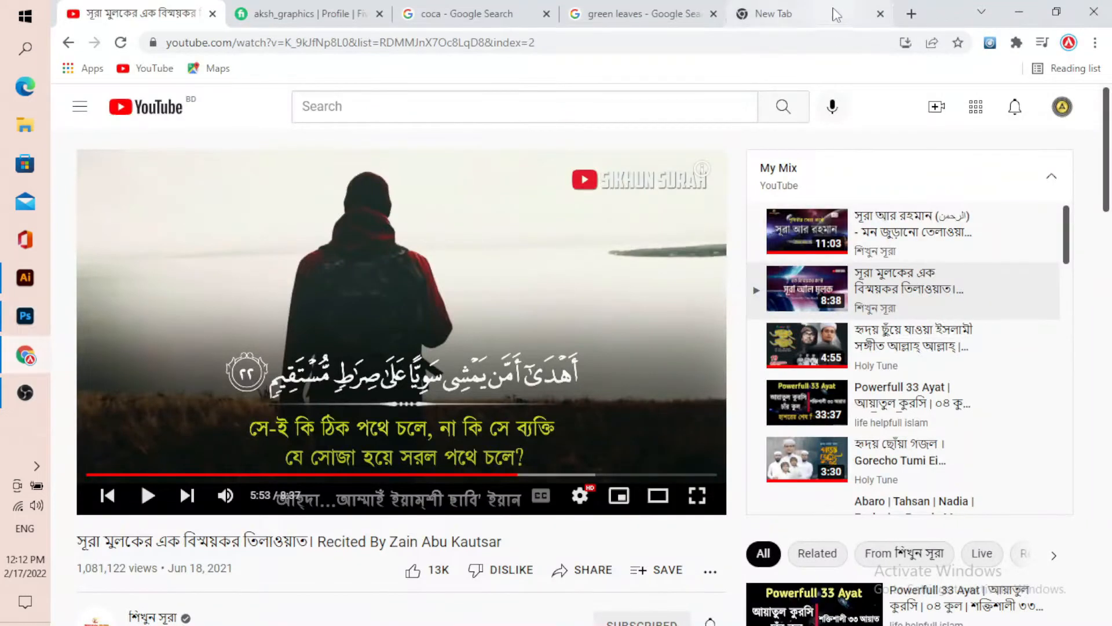
click(911, 13)
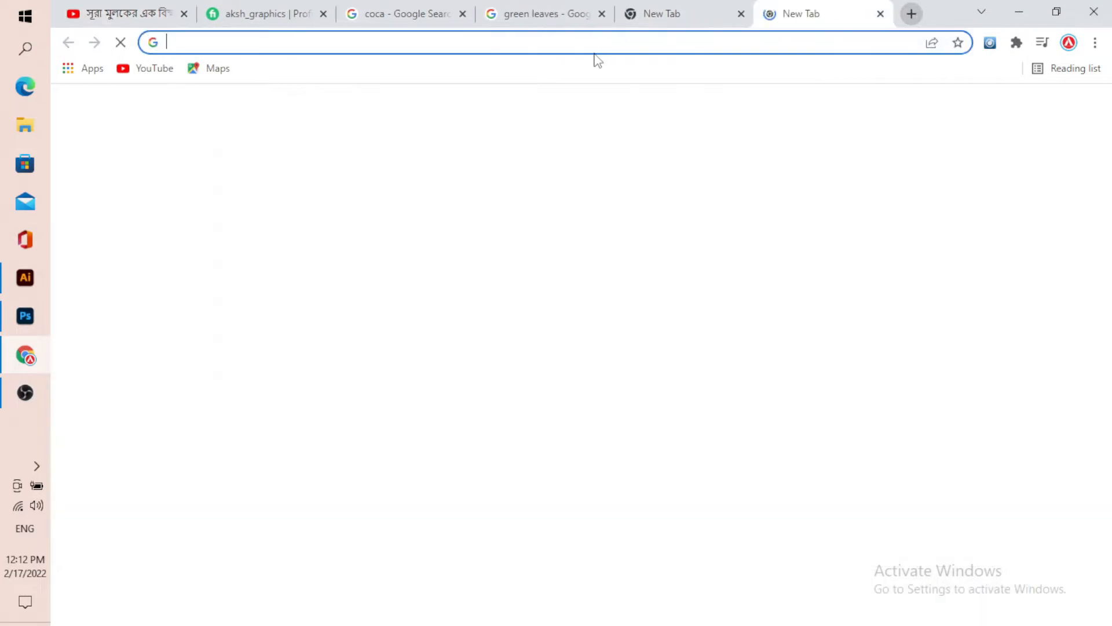
click(591, 39)
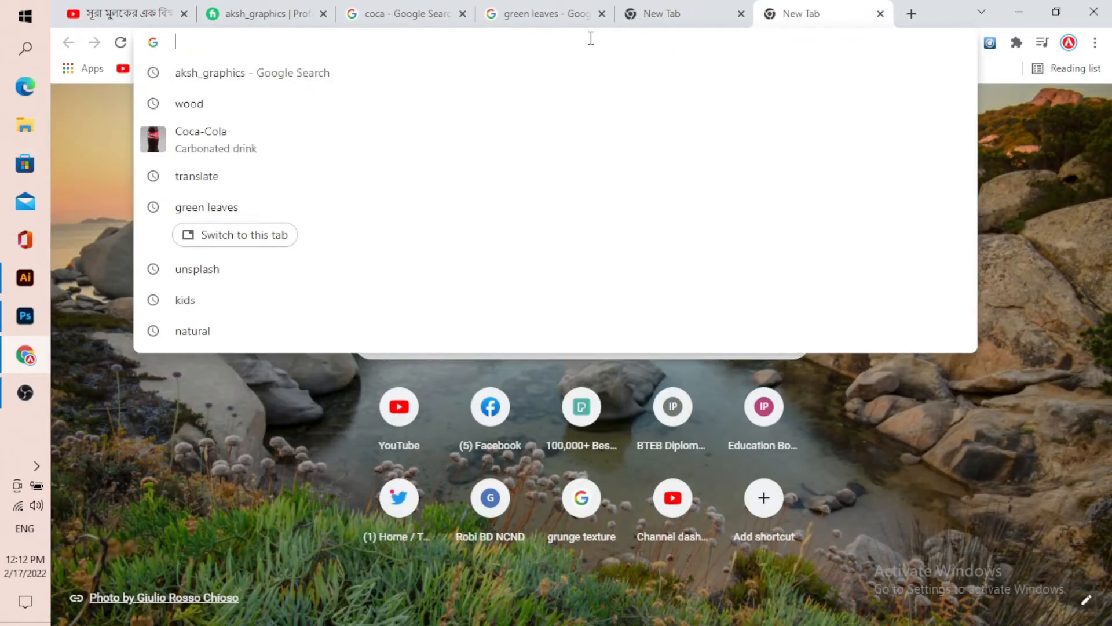
text(coca)
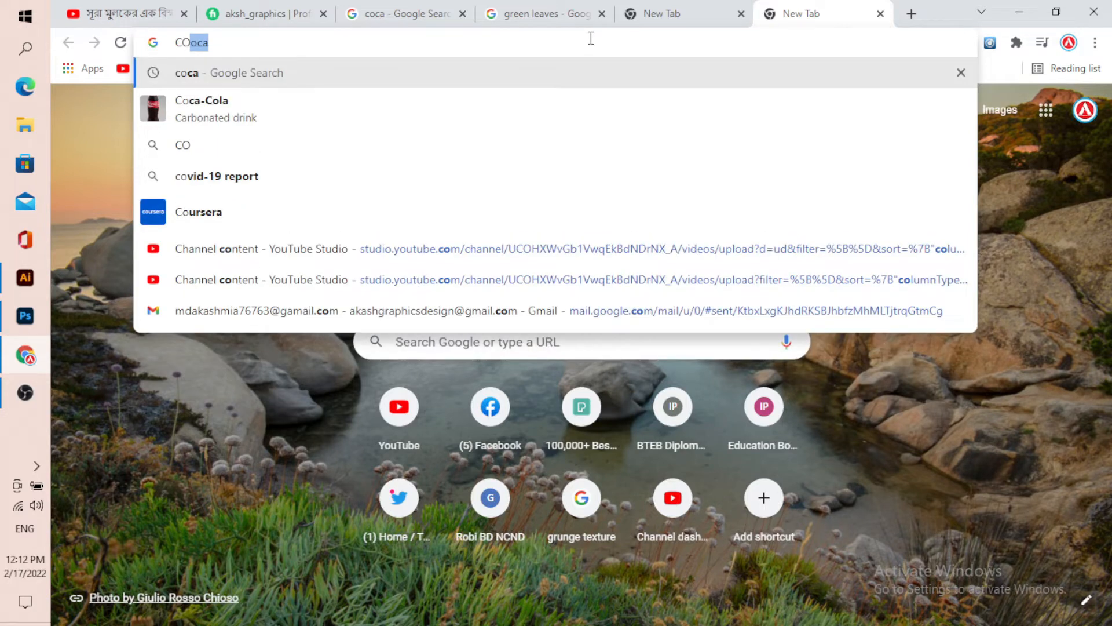
key(Return)
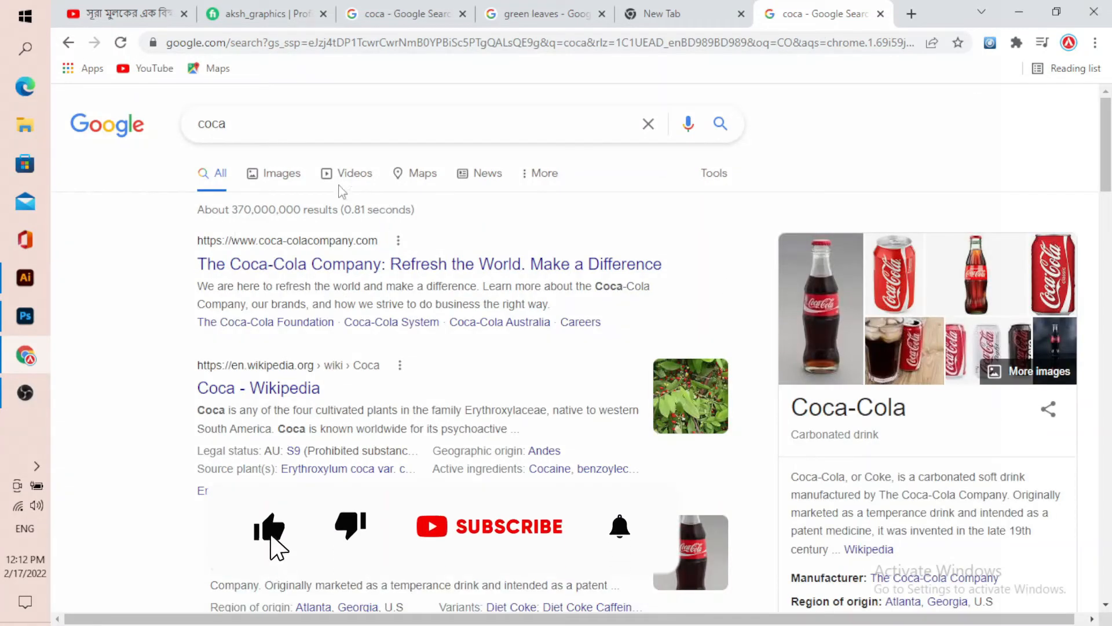
click(264, 175)
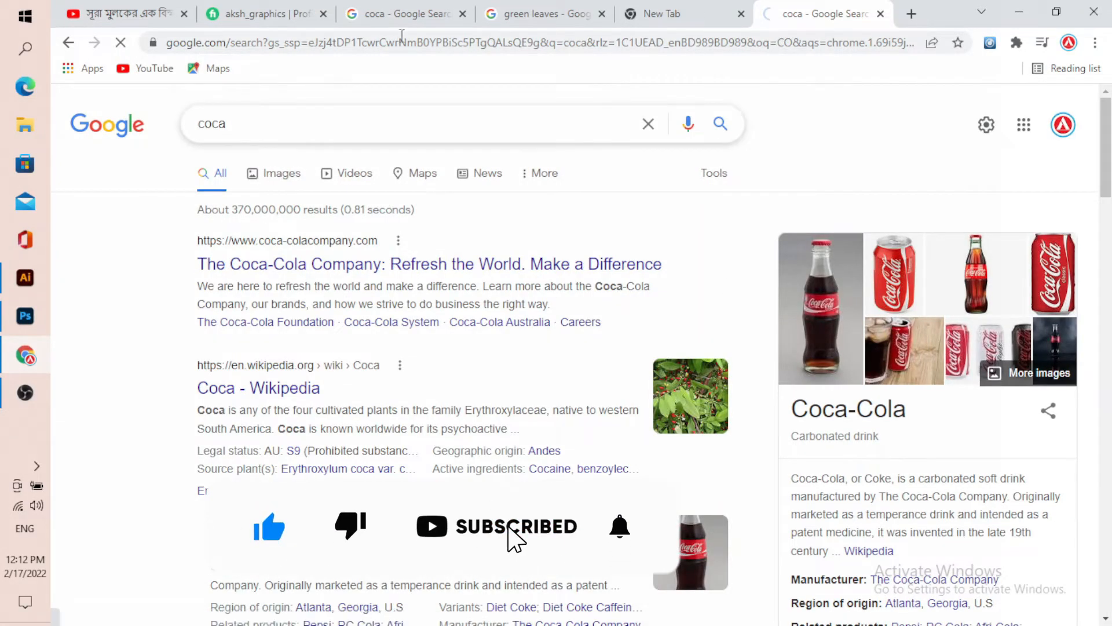
Copy the glass Coca-Cola bottle image from the iStock result in the earlier coca search
click(414, 14)
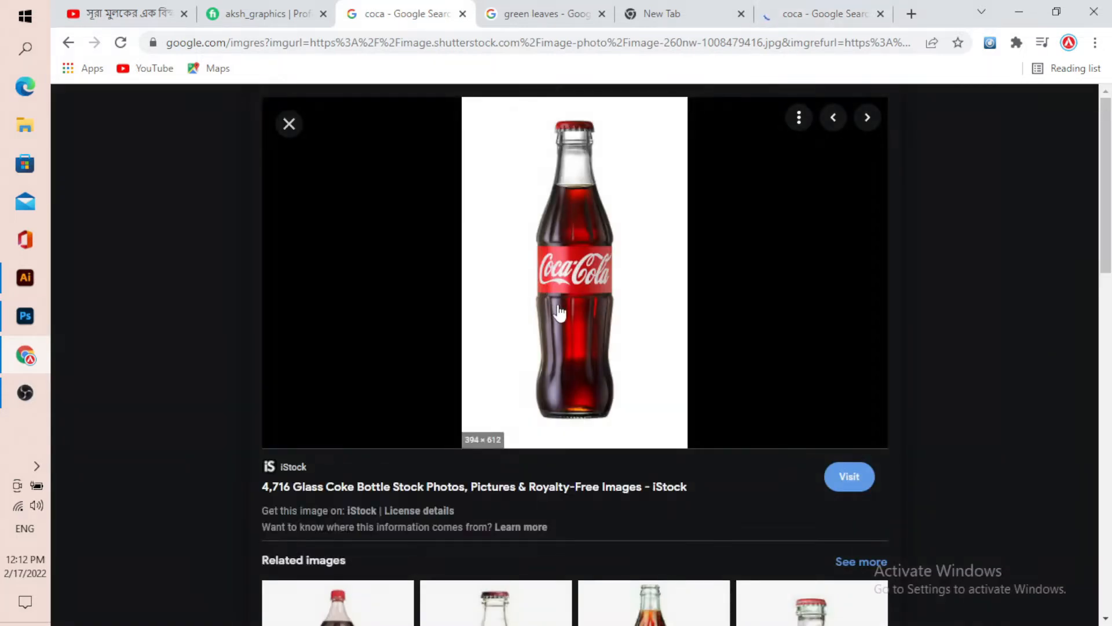
right_click(597, 238)
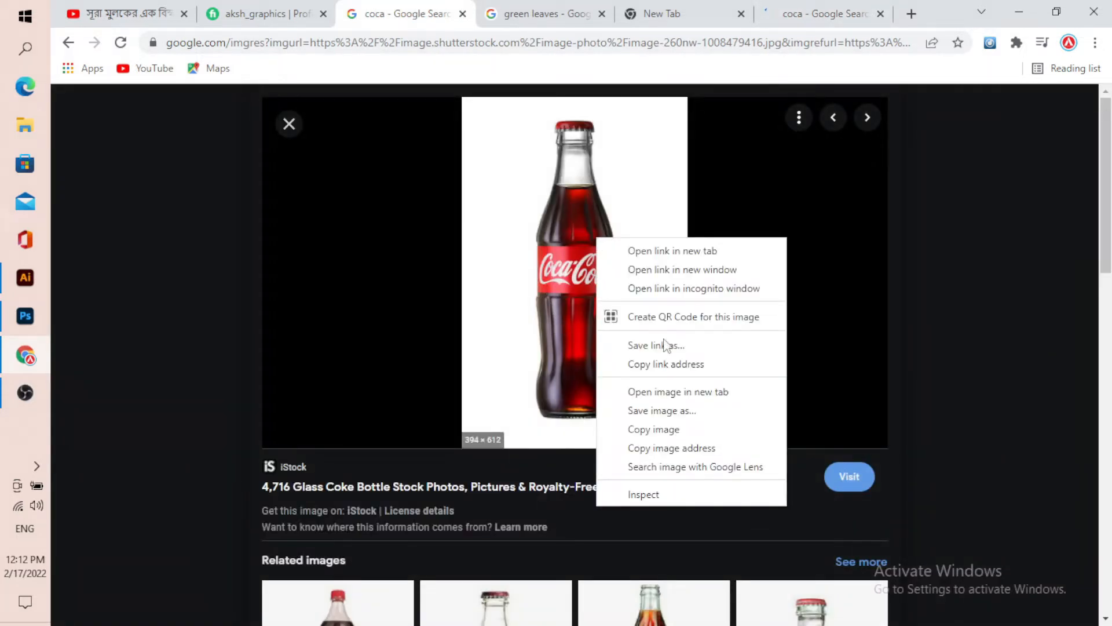
click(706, 429)
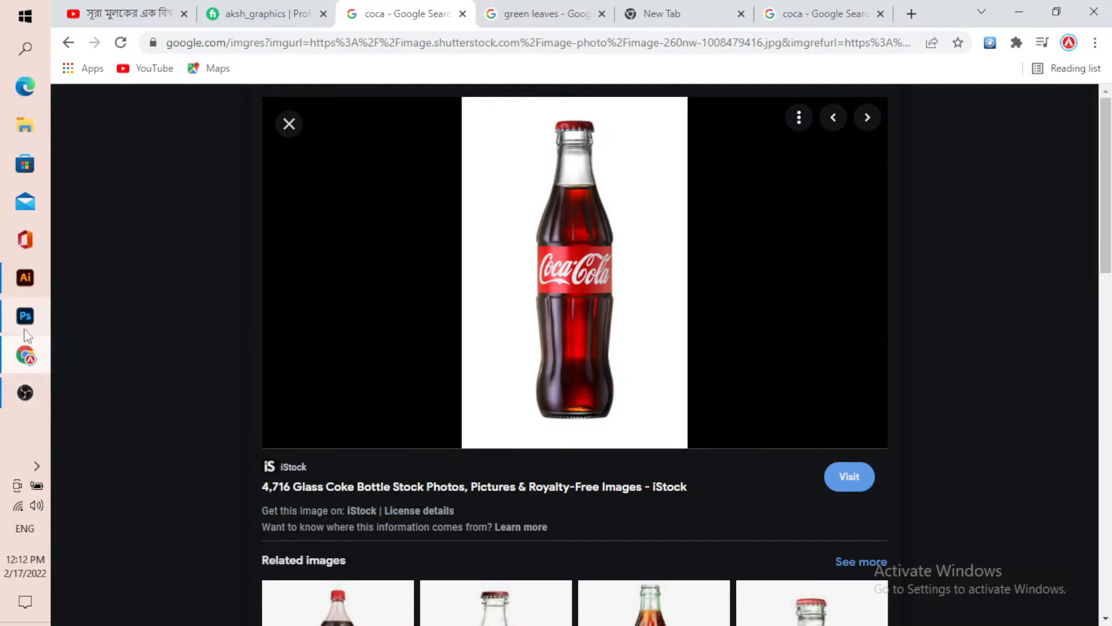
Switch to Photoshop and create a Letter print document at 72 pixels/inch, docking its window beside Coca.psd
click(24, 318)
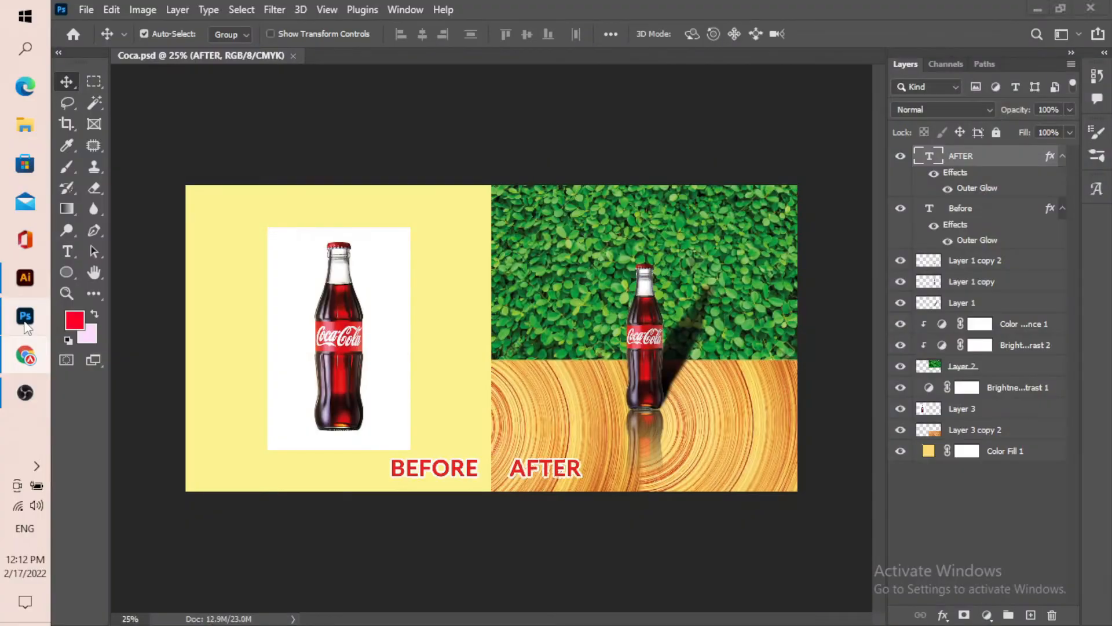
click(88, 9)
click(91, 26)
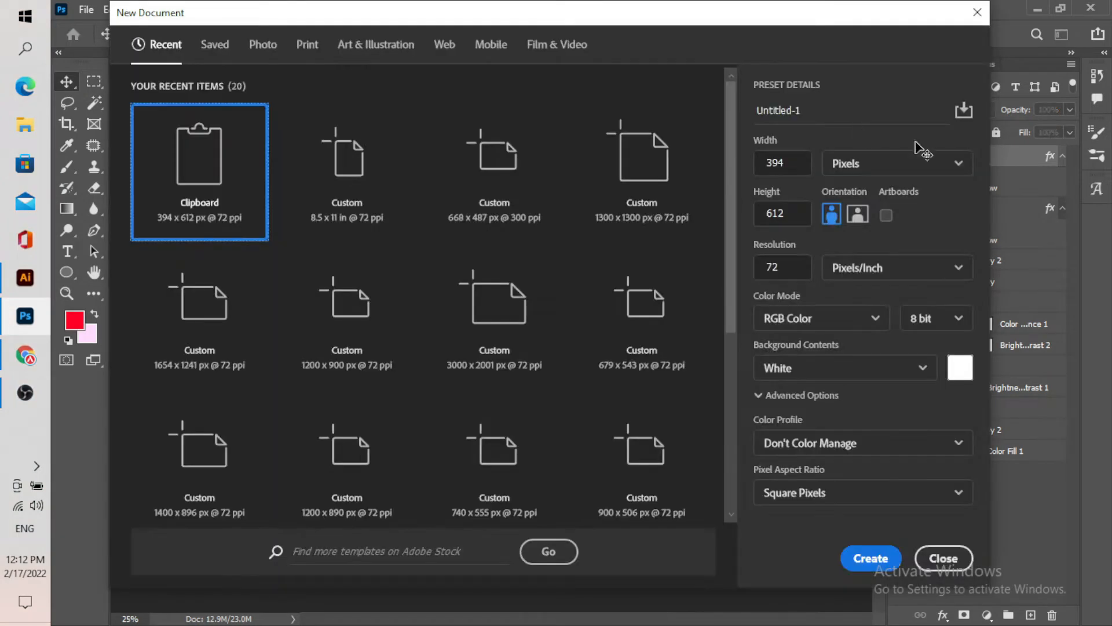
click(307, 49)
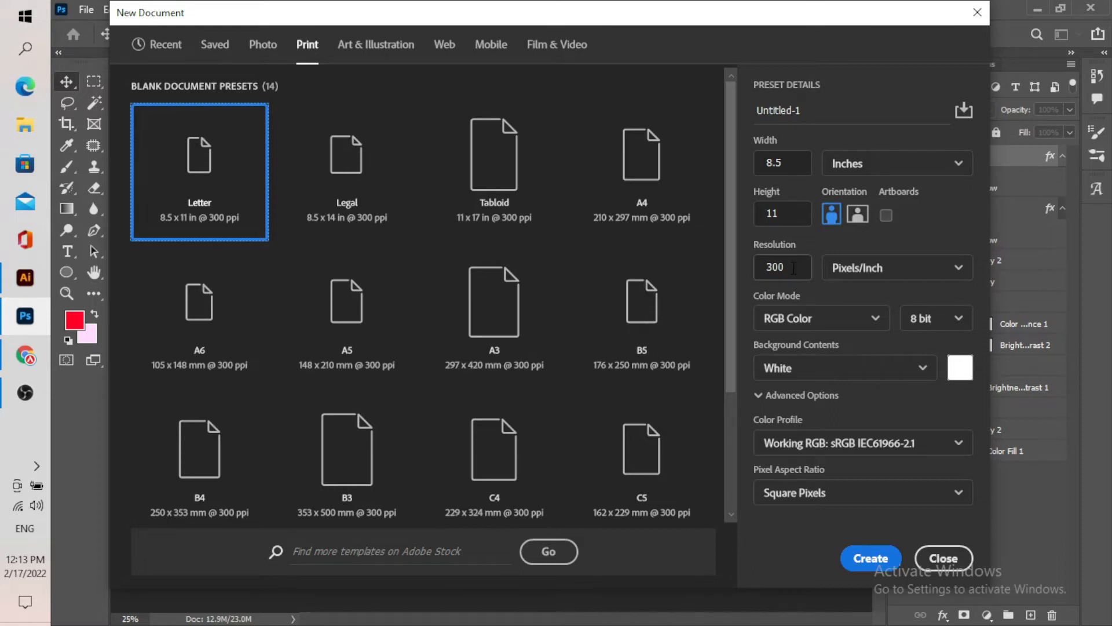
click(796, 270)
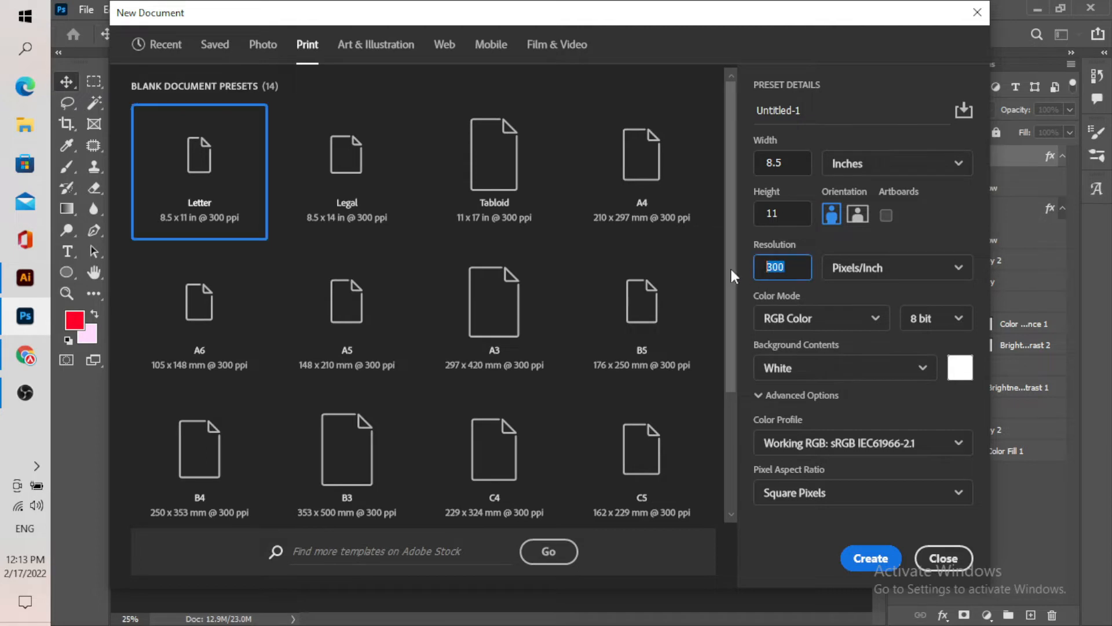
text(72)
click(857, 559)
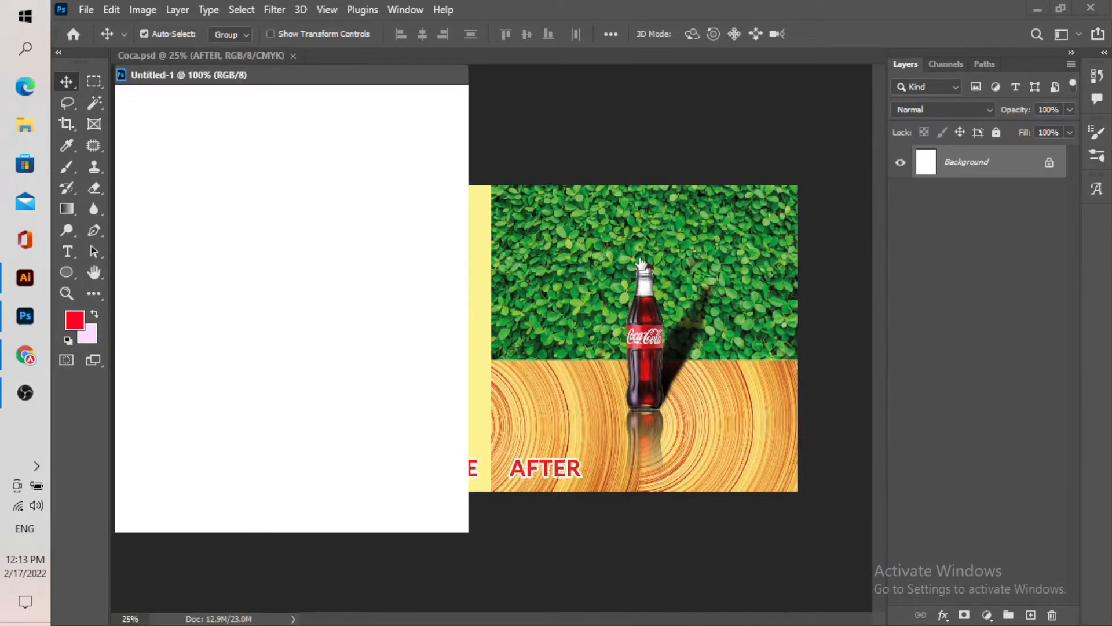
key(ctrl+minus)
drag(347, 74, 540, 56)
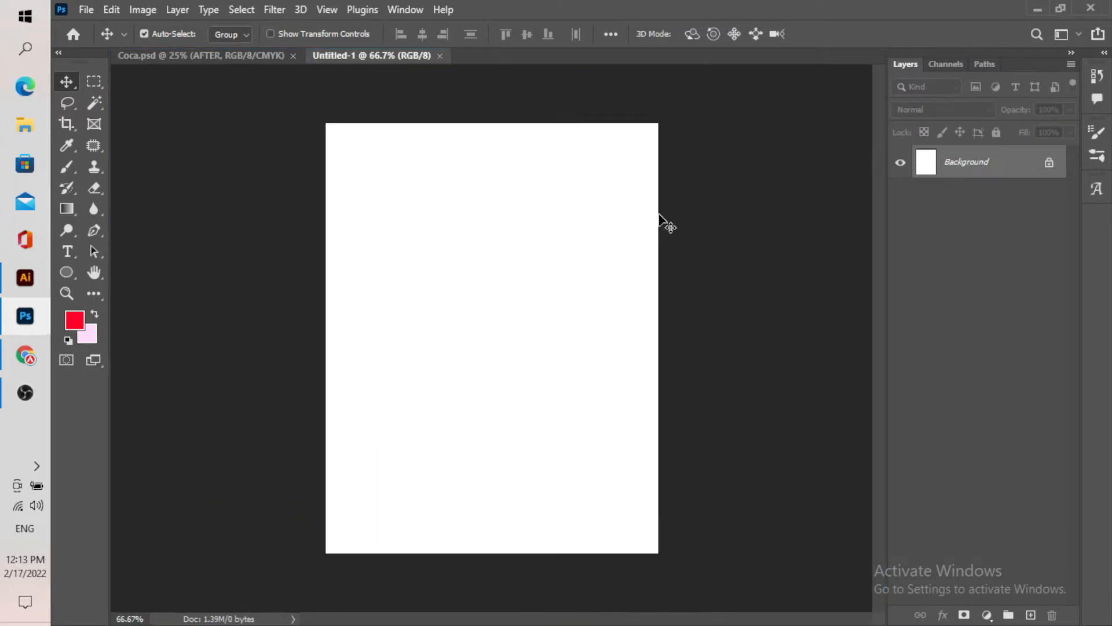
Paste the copied bottle image into the blank document and delete the Background layer
scroll(516, 315, down, 4)
scroll(516, 316, up, 4)
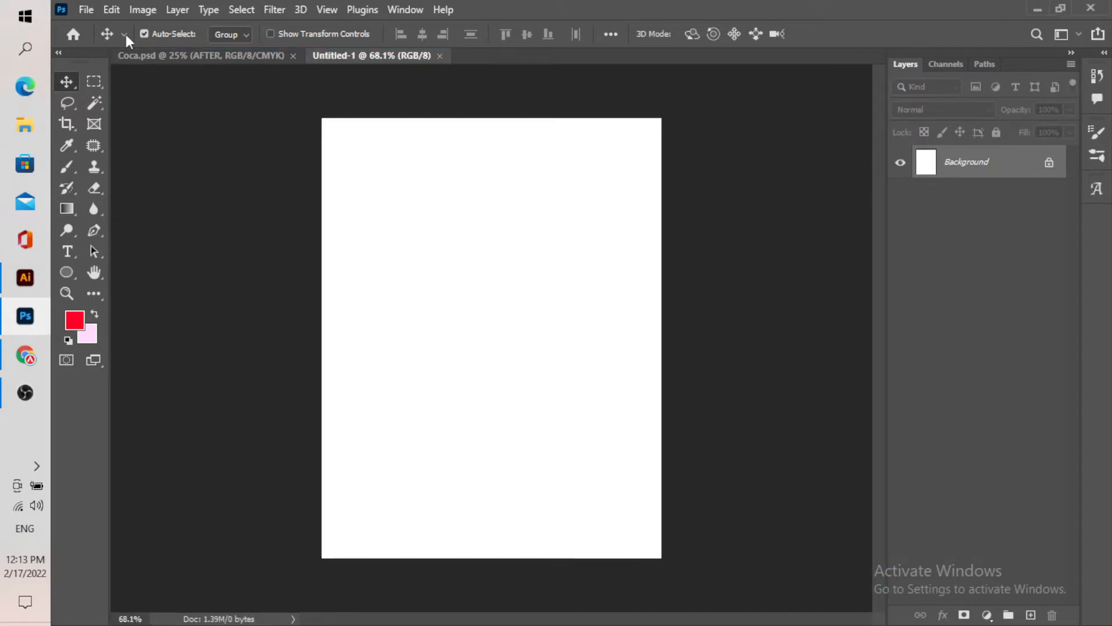
click(113, 10)
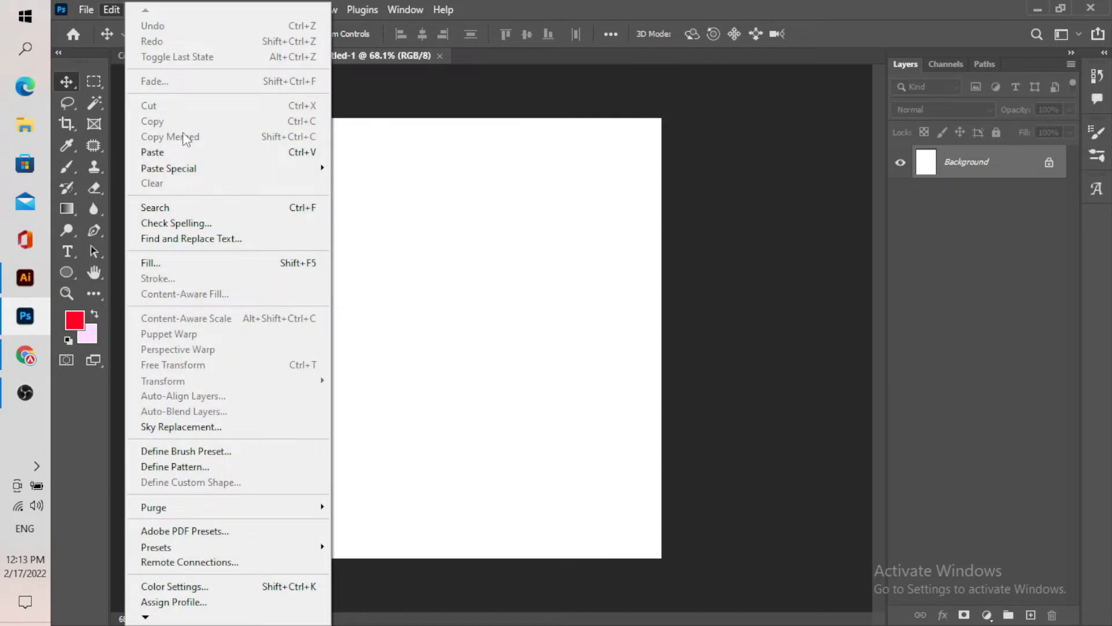
click(195, 154)
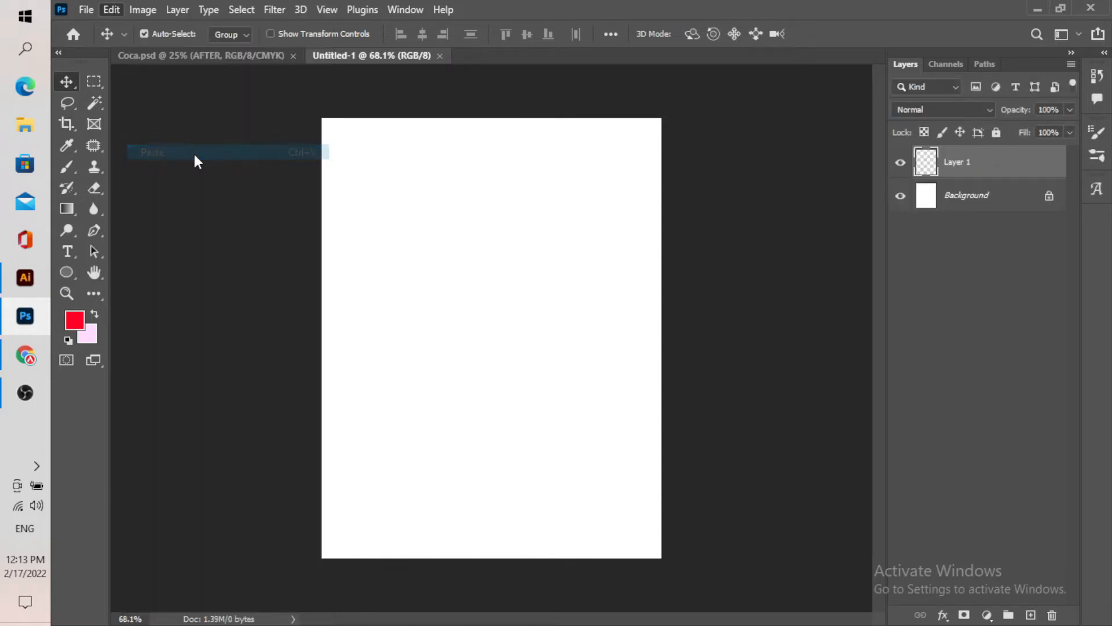
click(992, 197)
drag(1033, 209, 1052, 615)
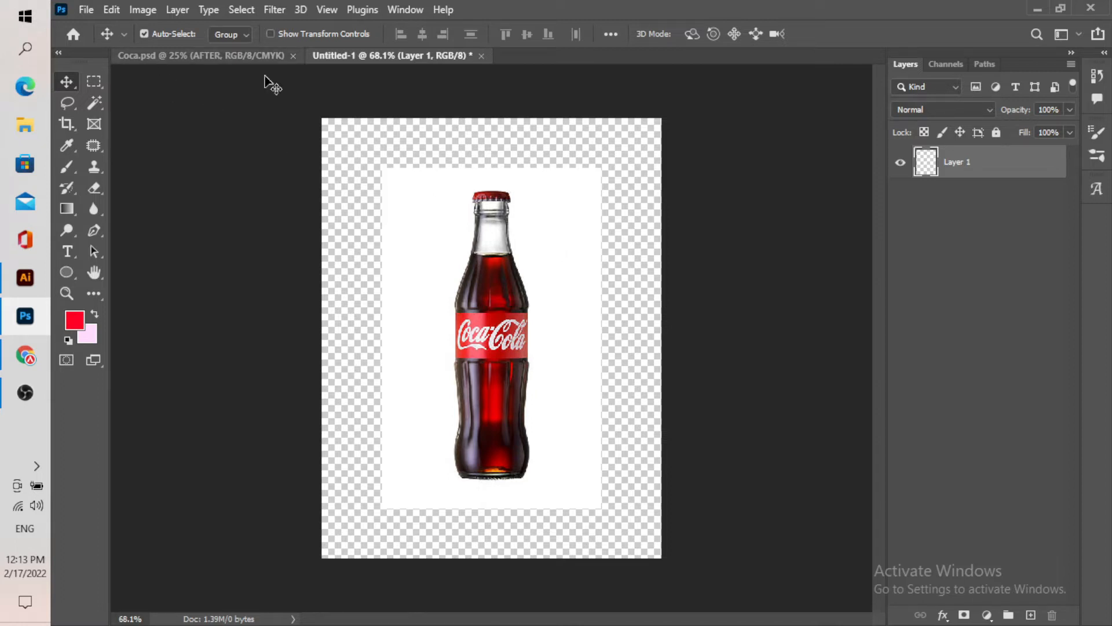
Resize the canvas to 2000 pixels wide and 2000 pixels high, keeping the centre anchor
click(143, 11)
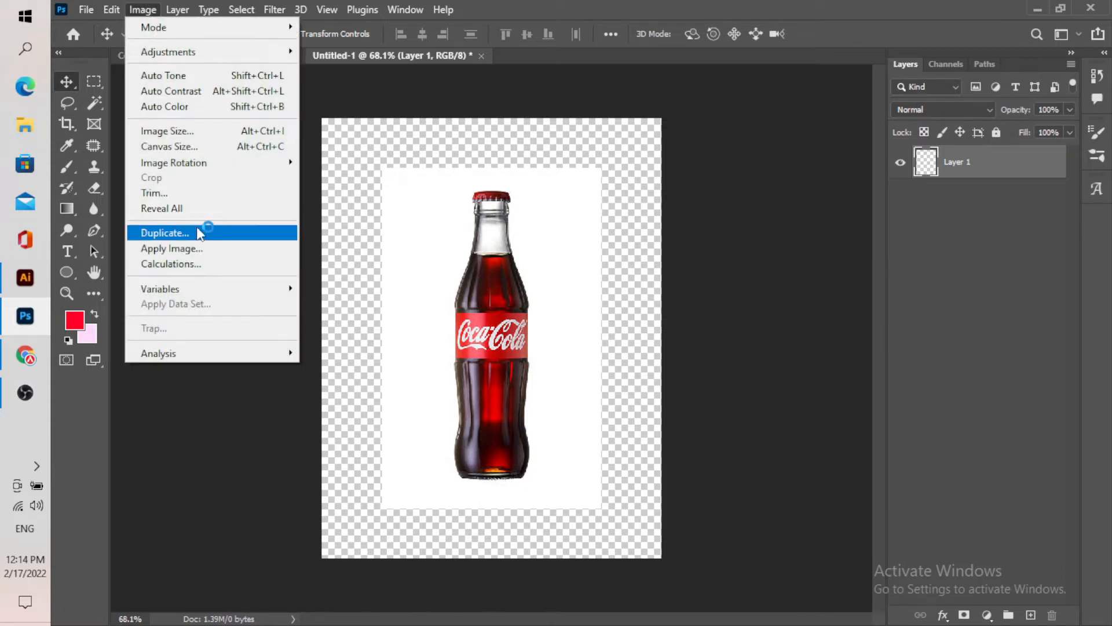
click(193, 149)
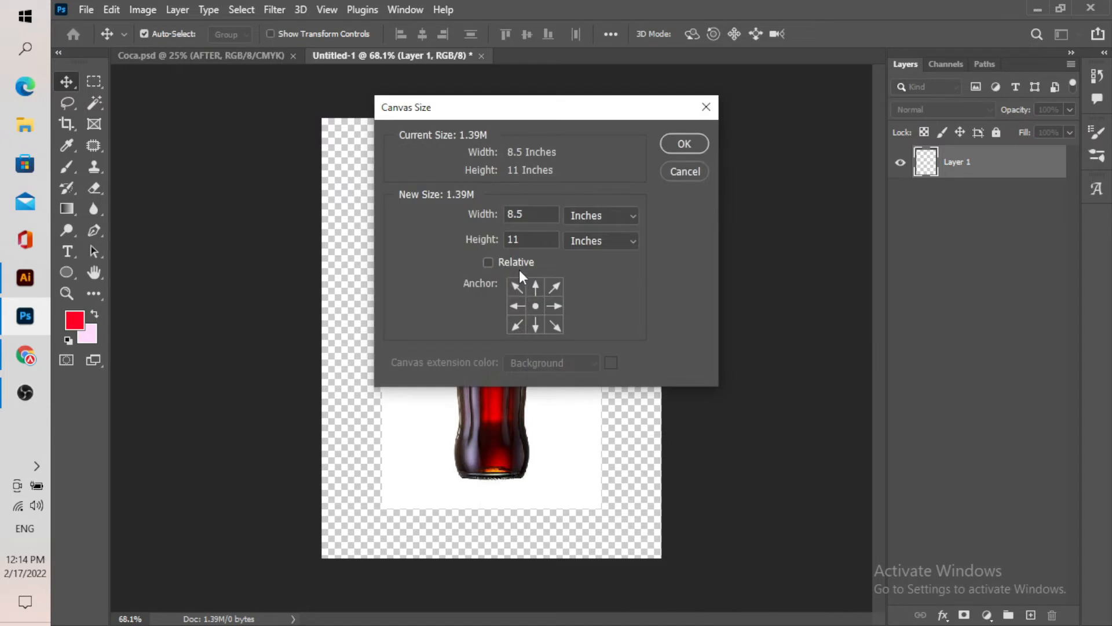
click(613, 215)
click(596, 245)
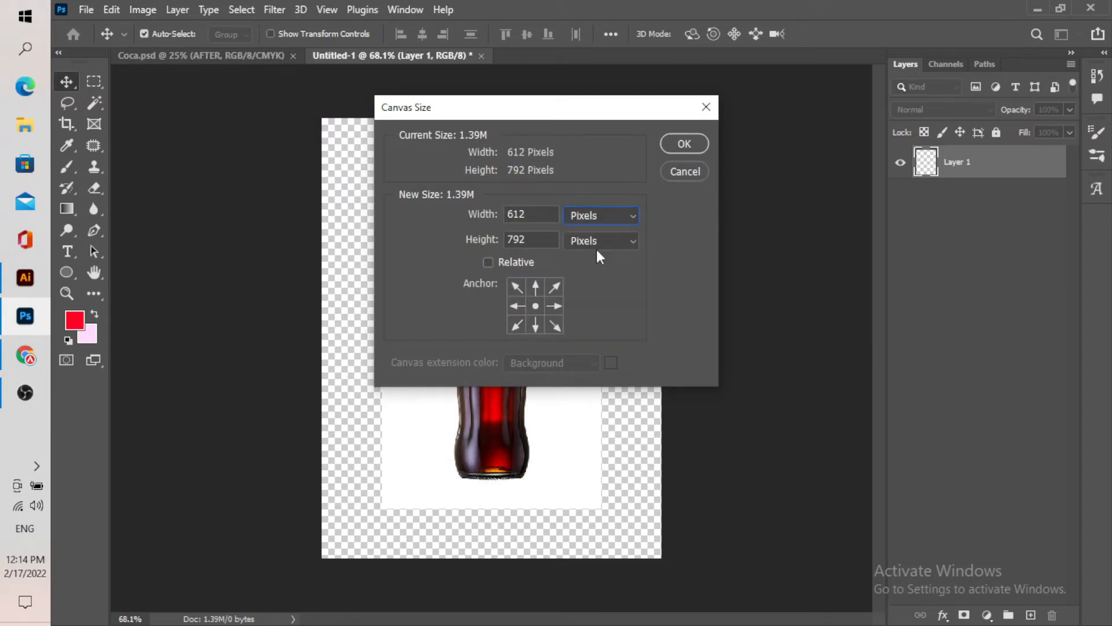
double_click(535, 218)
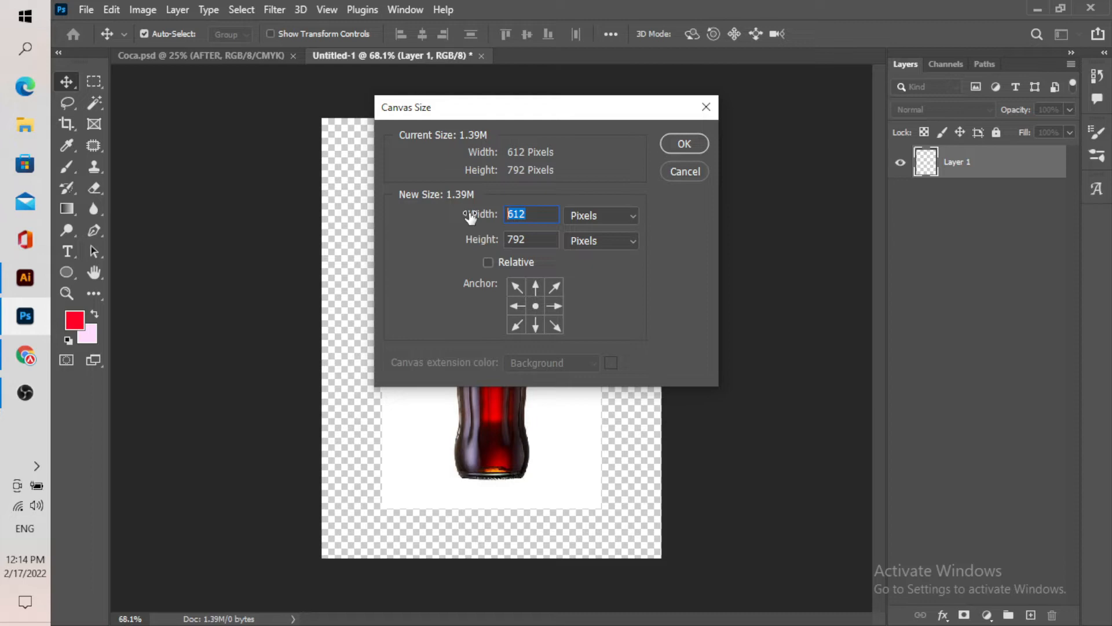
text(2000)
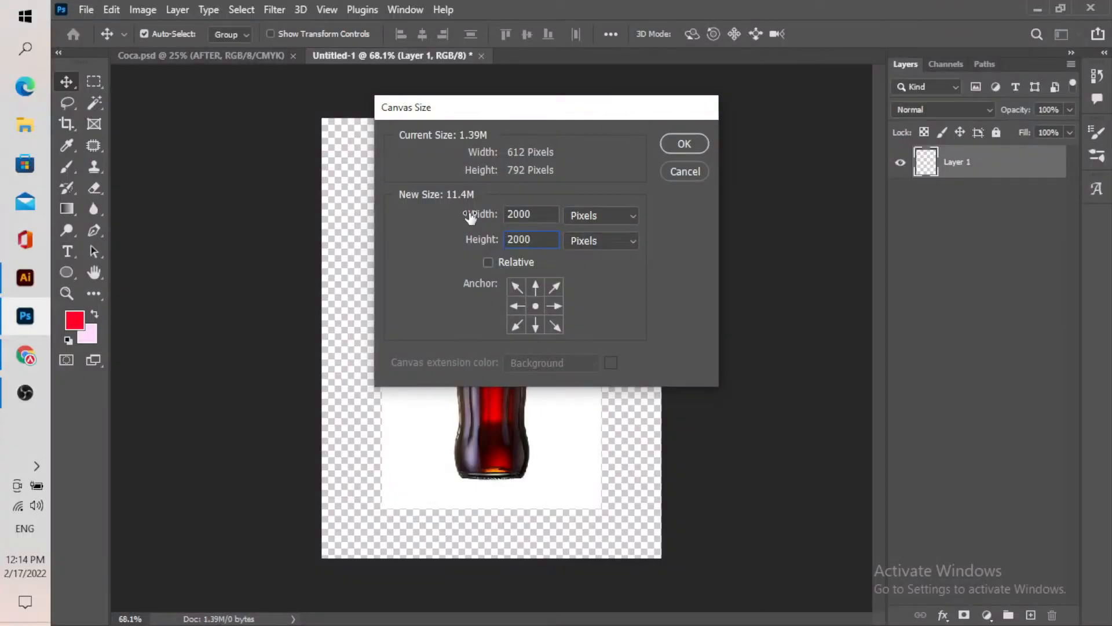
key(Return)
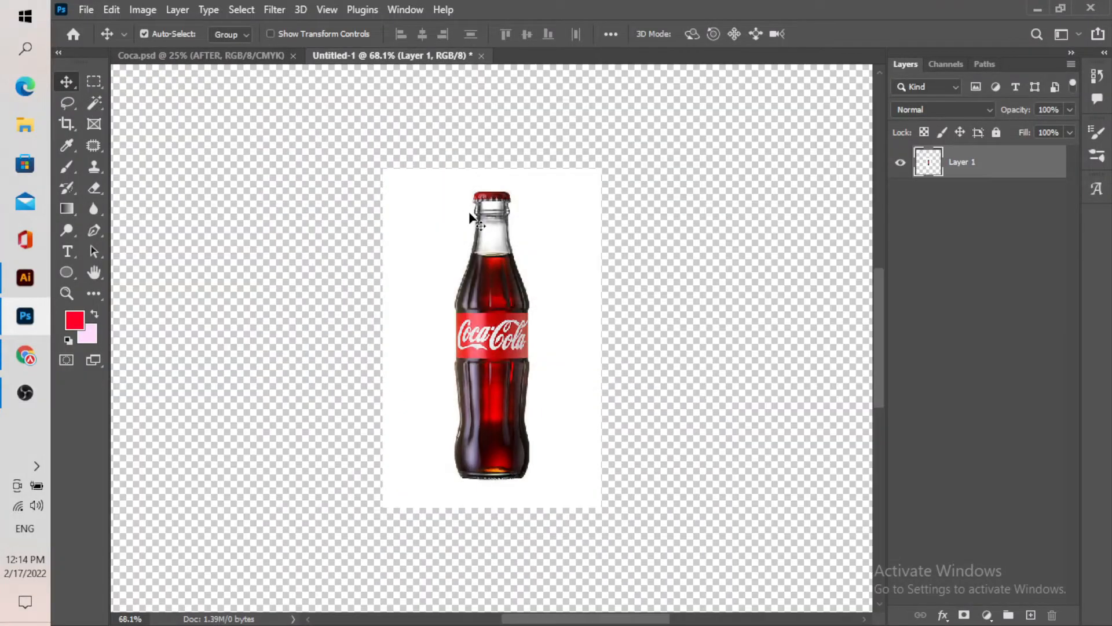
key(ctrl+0)
scroll(545, 200, right, 4)
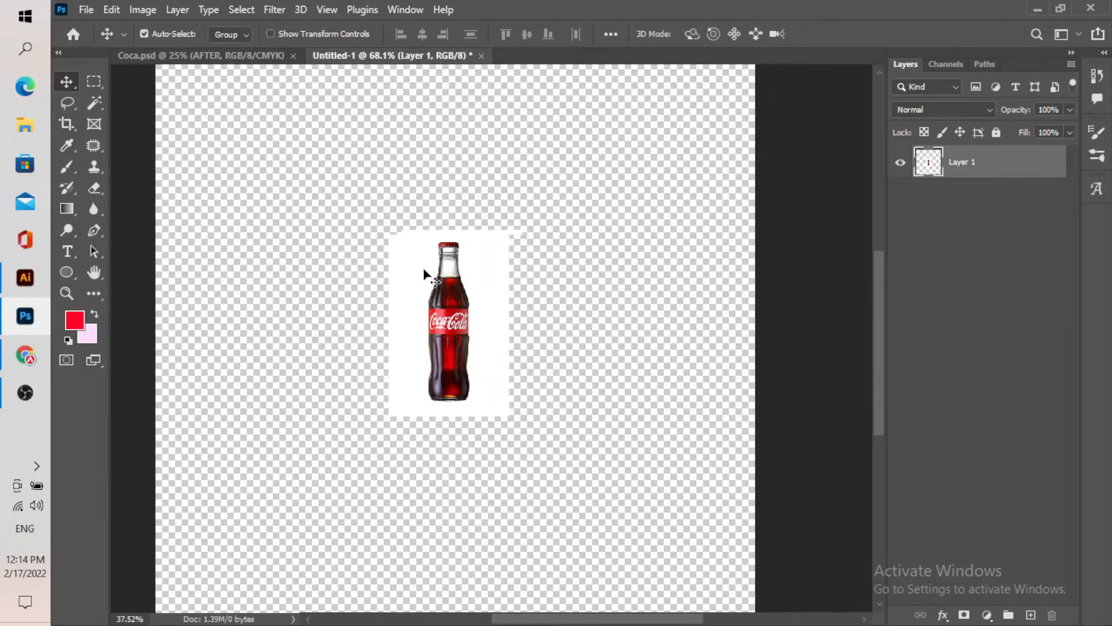
scroll(504, 266, down, 1)
scroll(580, 310, right, 5)
scroll(529, 278, down, 7)
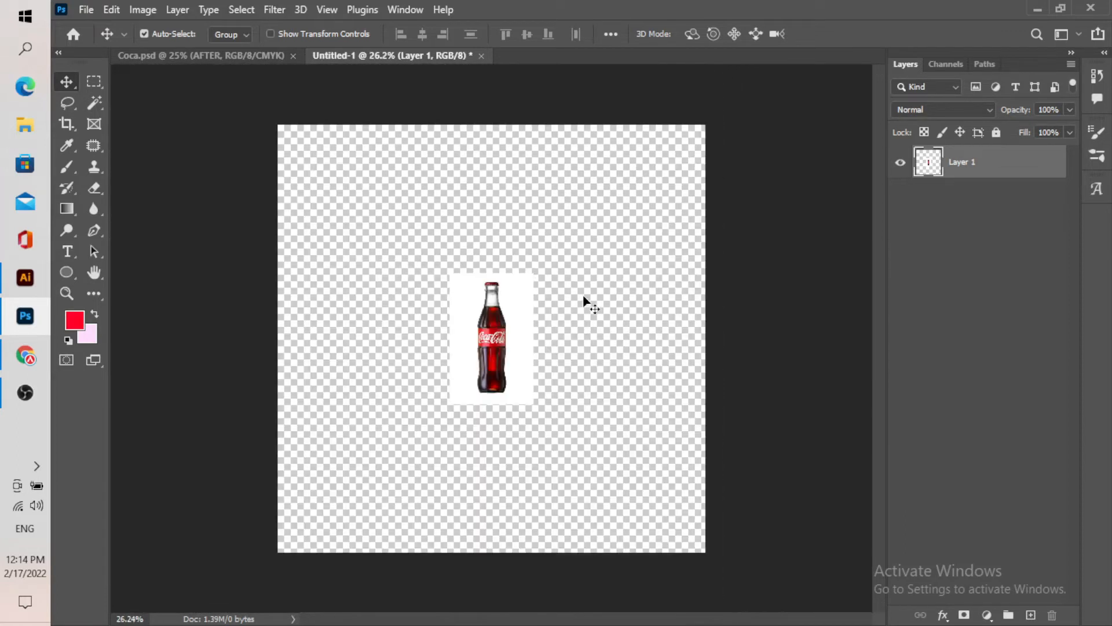
scroll(476, 328, up, 5)
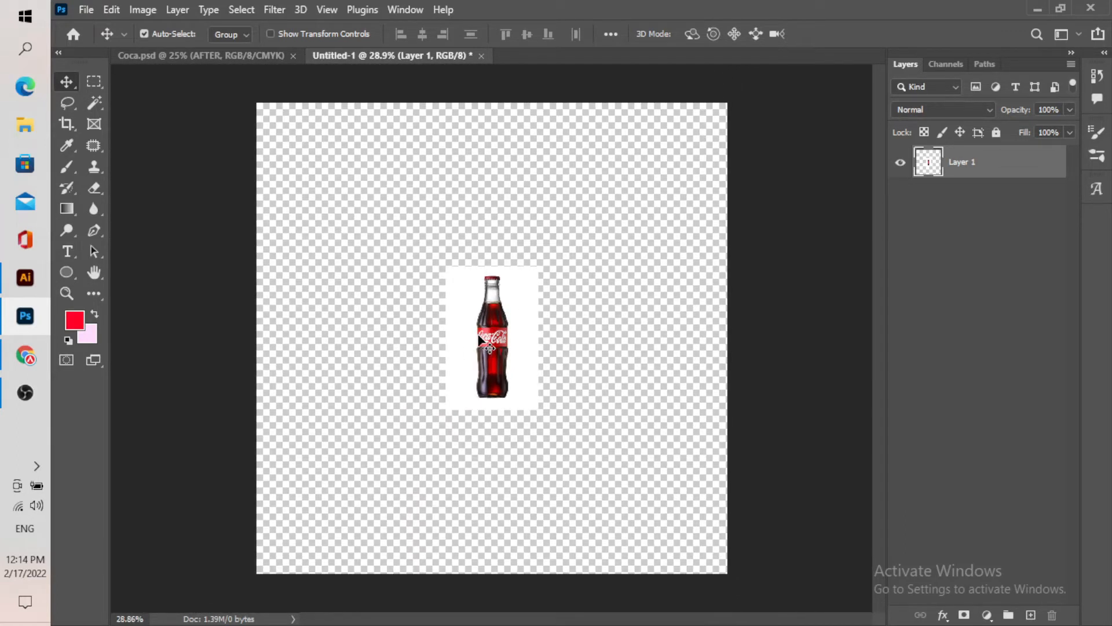
Try enlarging the bottle layer about its centre to about 260%, and undo the enlargement
click(113, 10)
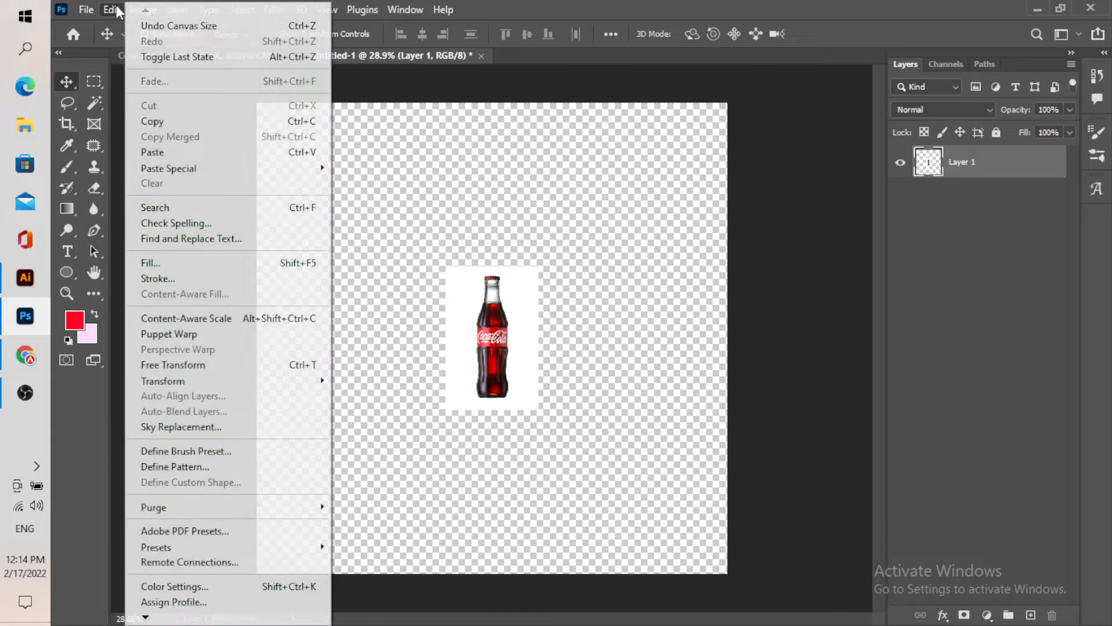
click(280, 366)
scroll(559, 374, down, 2)
scroll(551, 410, up, 2)
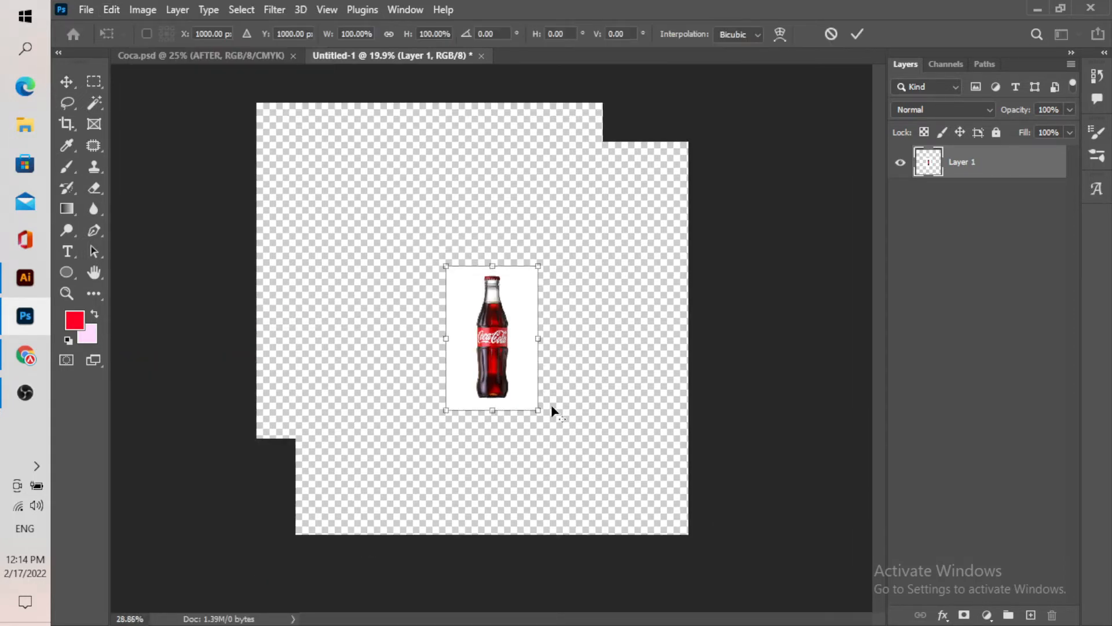
drag(542, 416, 617, 506)
drag(628, 516, 643, 533)
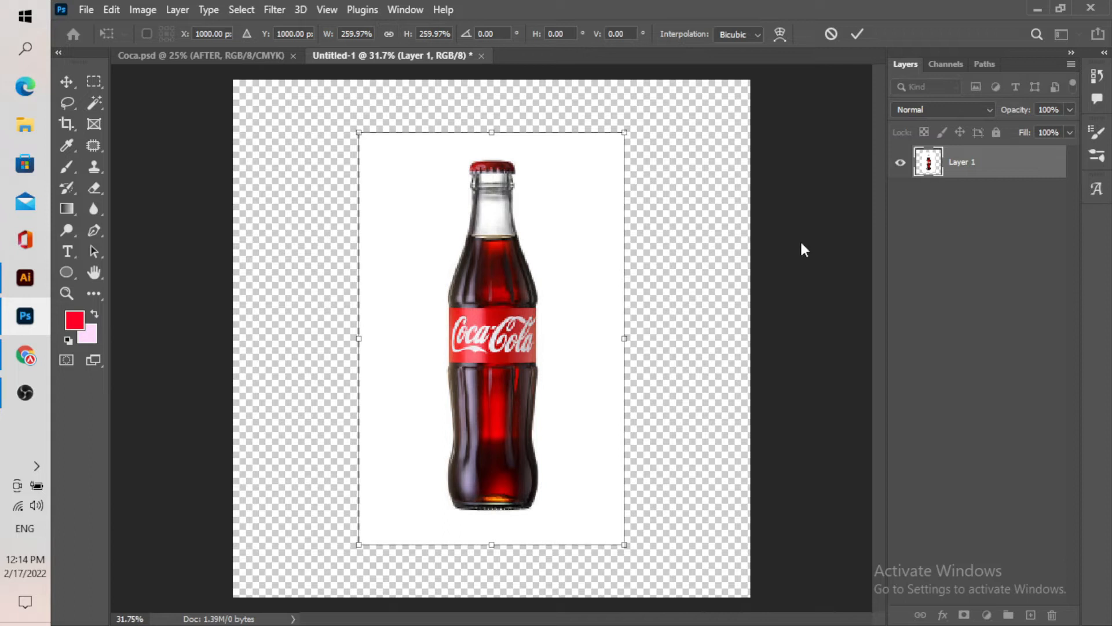
click(856, 35)
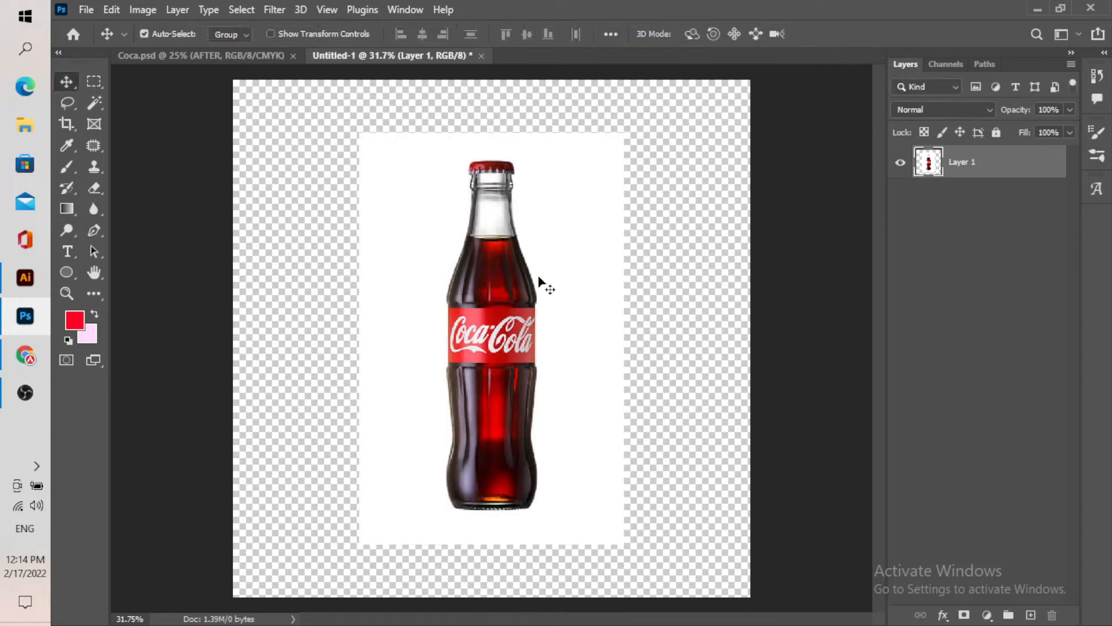
scroll(527, 322, down, 3)
scroll(494, 364, up, 3)
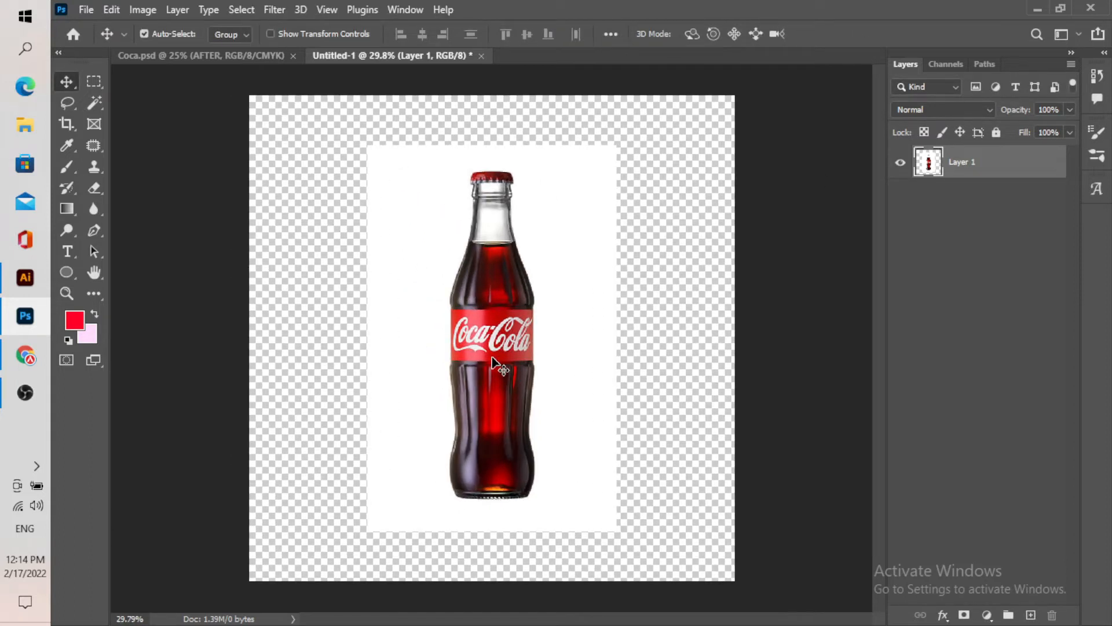
key(ctrl+z)
Scale the bottle layer proportionally about its centre to about 200%
key(ctrl+t)
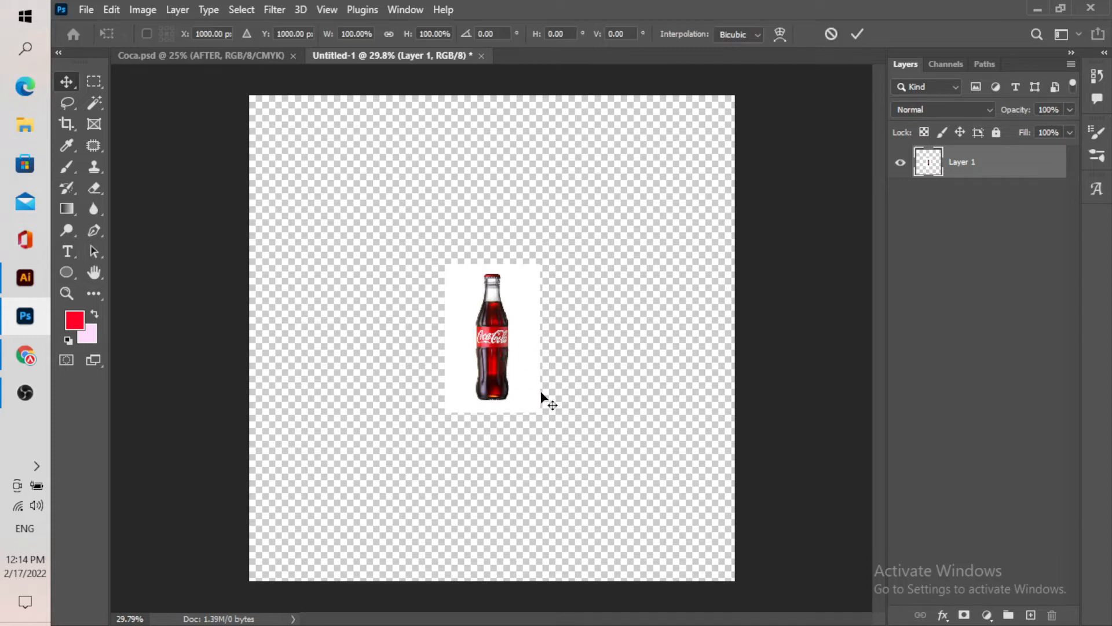
drag(540, 415, 587, 487)
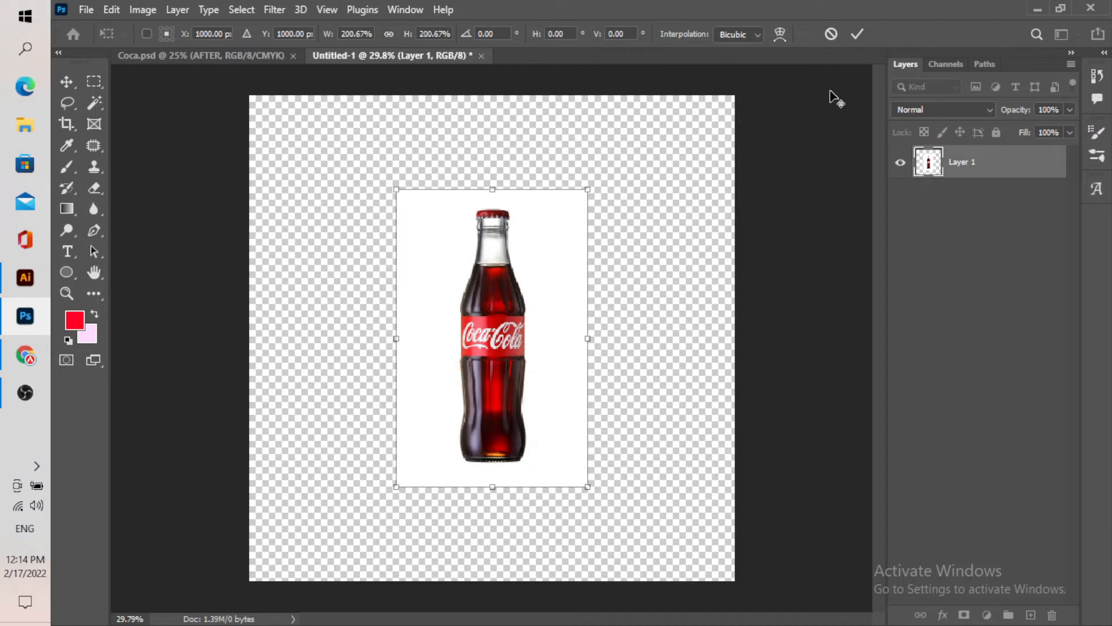
click(857, 36)
key(ctrl+minus)
key(ctrl+0)
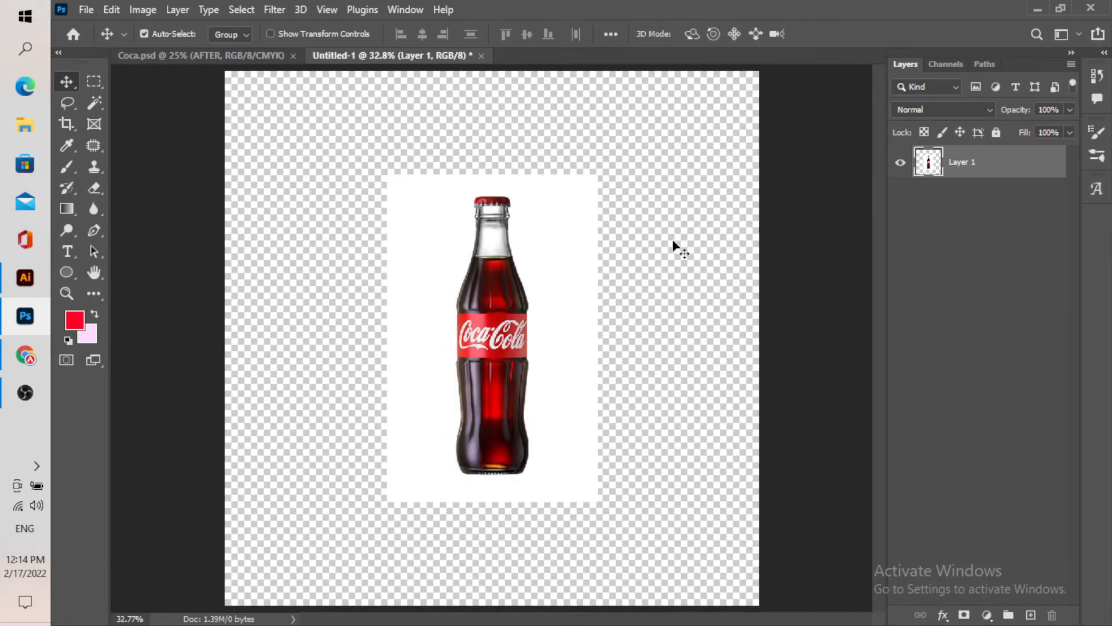
Select the white backdrop around the bottle with the Magic Wand tool and invert the selection
click(102, 99)
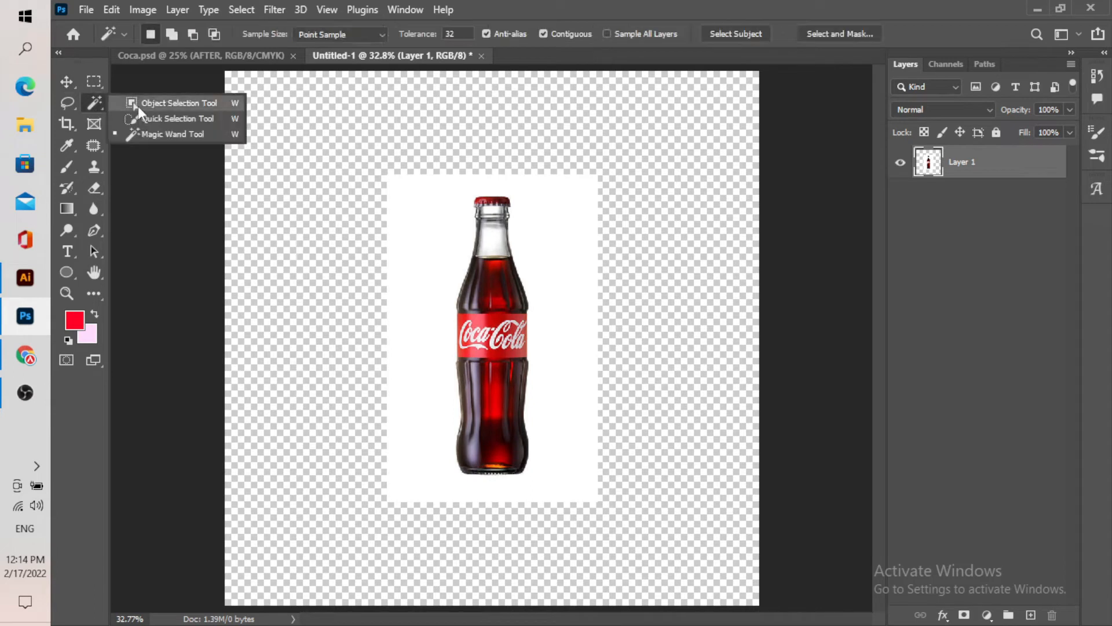
click(190, 133)
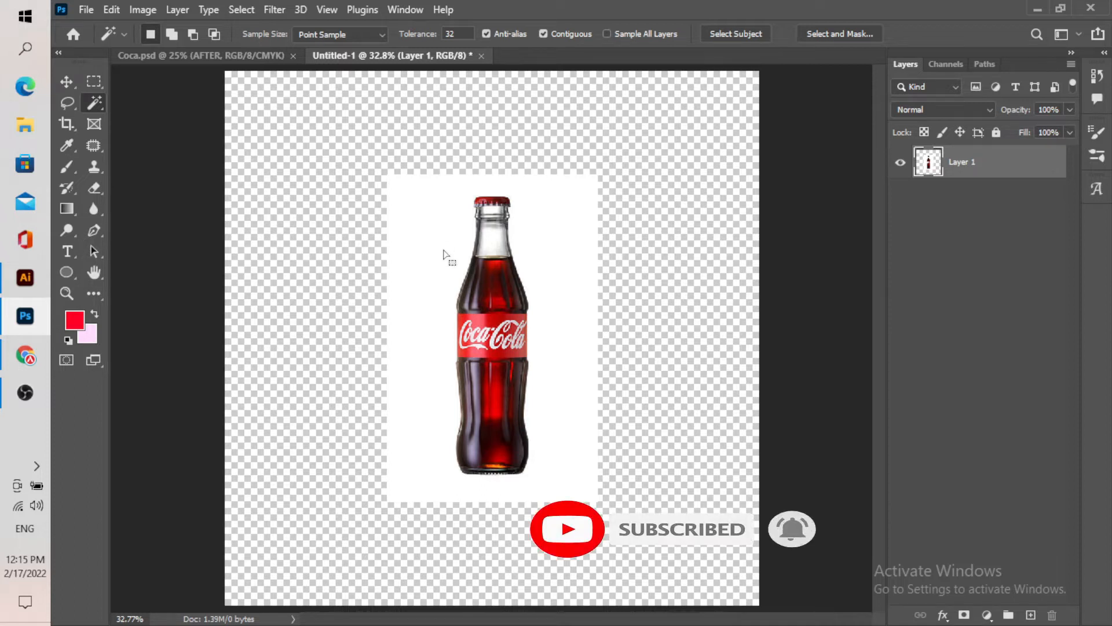
scroll(493, 231, up, 3)
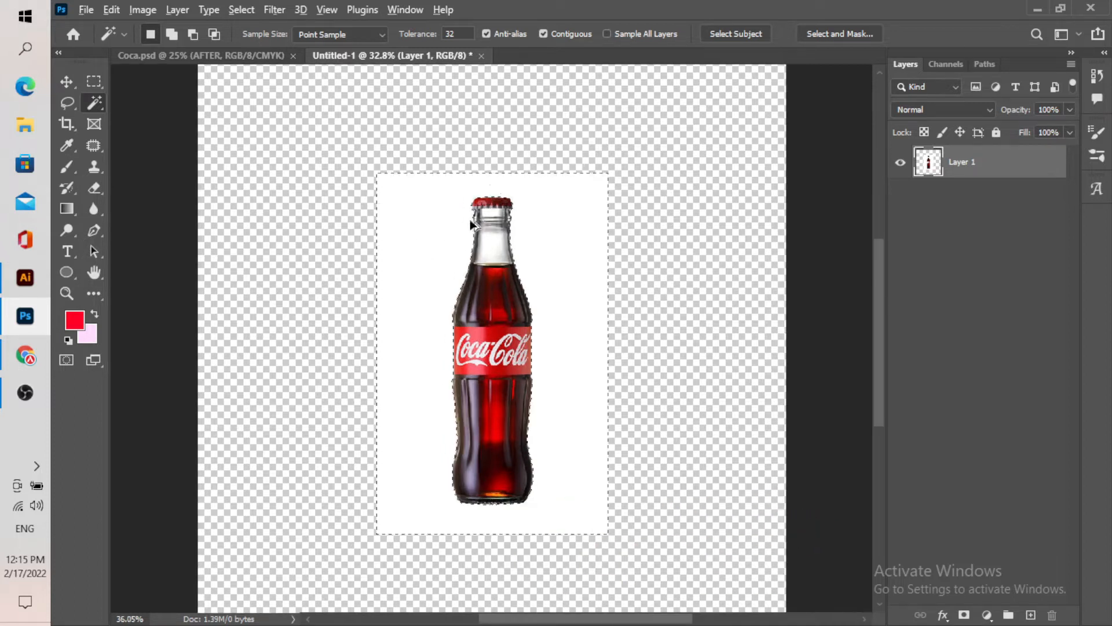
scroll(509, 234, up, 3)
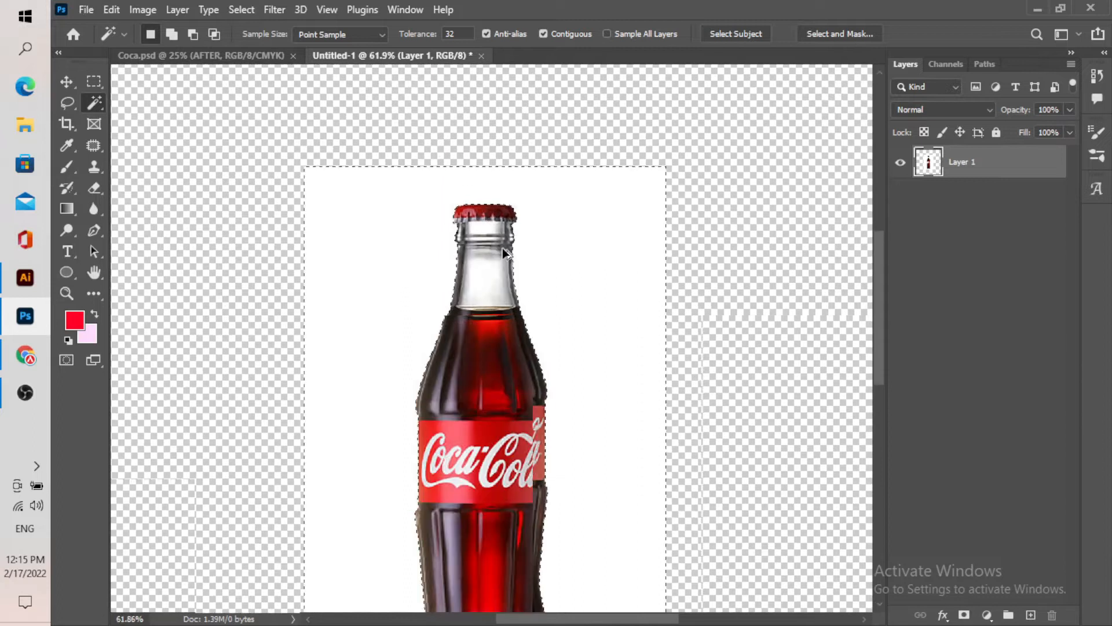
scroll(504, 248, down, 5)
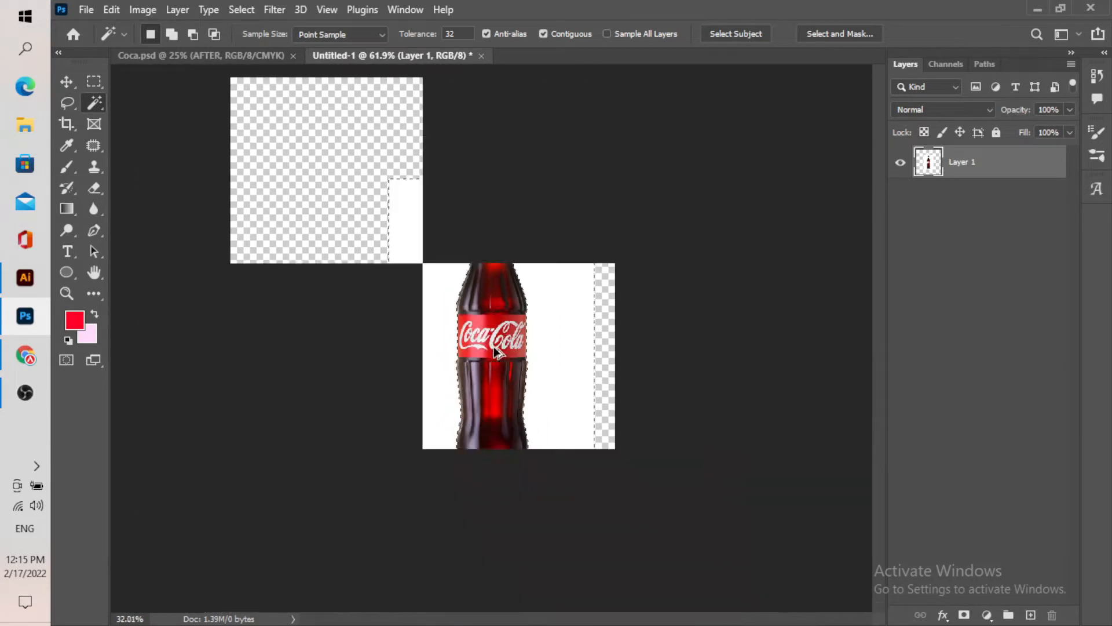
scroll(486, 310, up, 2)
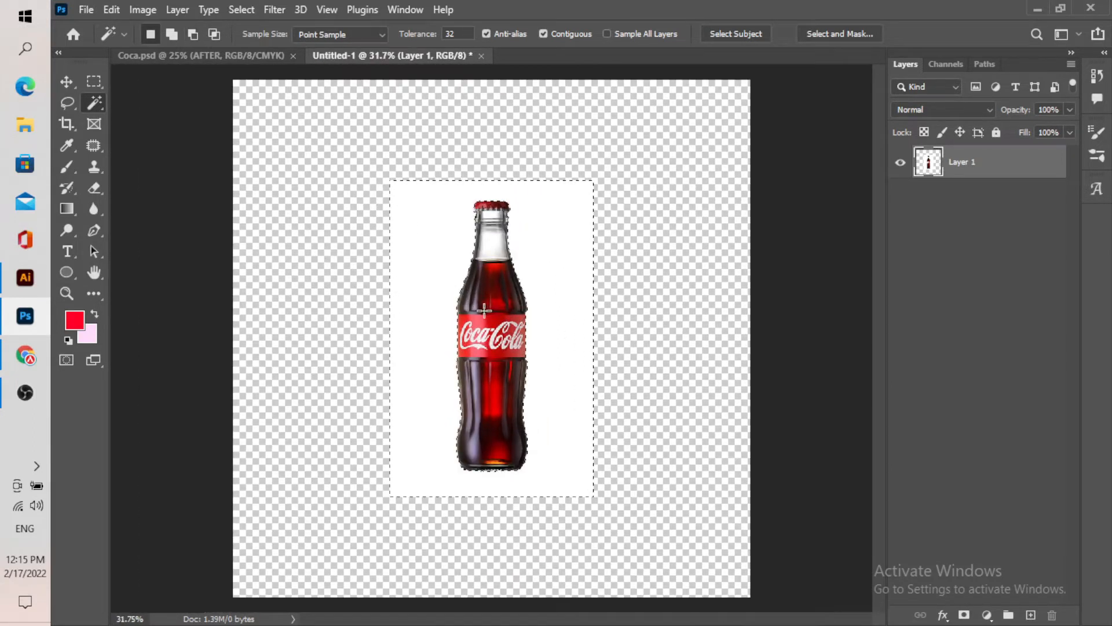
click(244, 9)
click(250, 73)
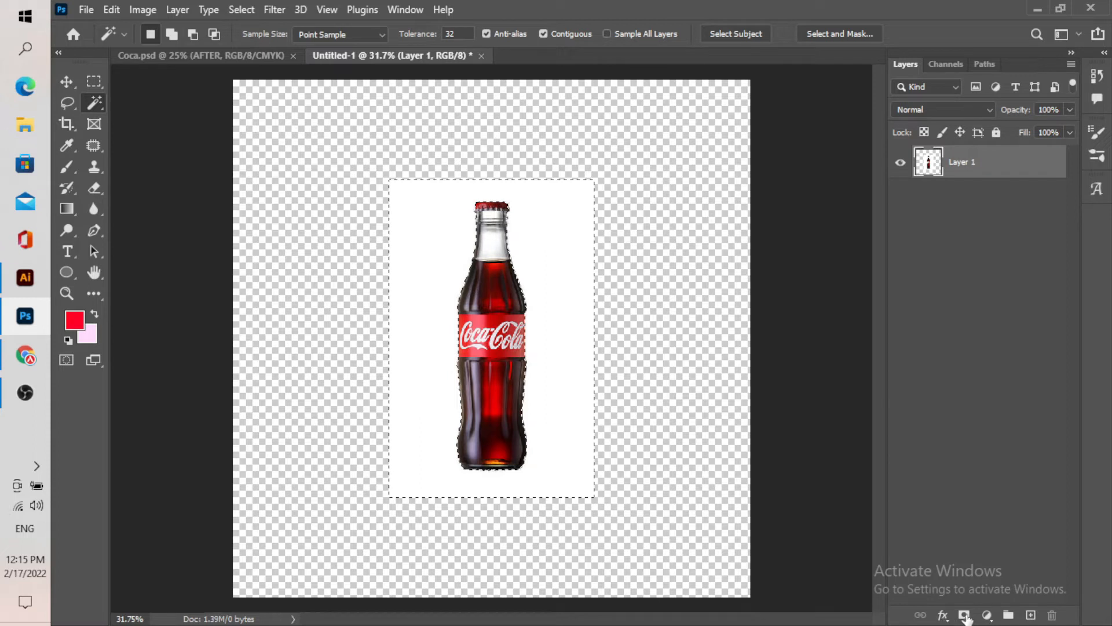
Add a layer mask to Layer 1 from the selection to hide the white backdrop, and activate the Move tool
click(965, 616)
scroll(514, 360, down, 3)
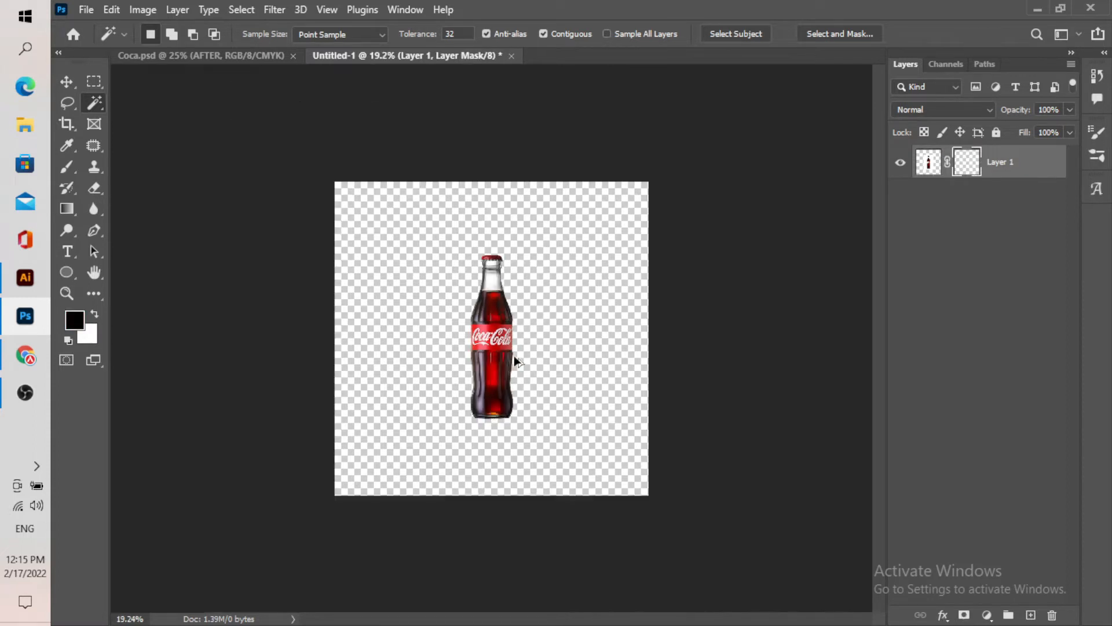
scroll(515, 361, up, 3)
click(67, 82)
scroll(397, 290, down, 3)
scroll(486, 391, up, 3)
scroll(485, 391, down, 2)
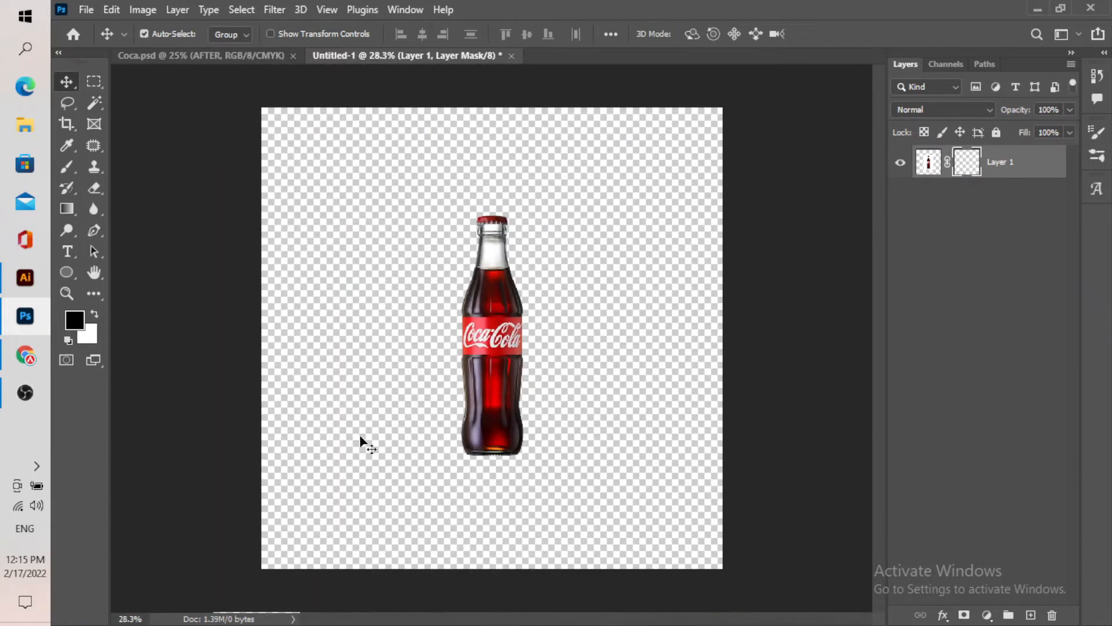
Switch to Chrome's green leaves search, open the related Dreamstime image of a green leaf wall and copy it
click(26, 355)
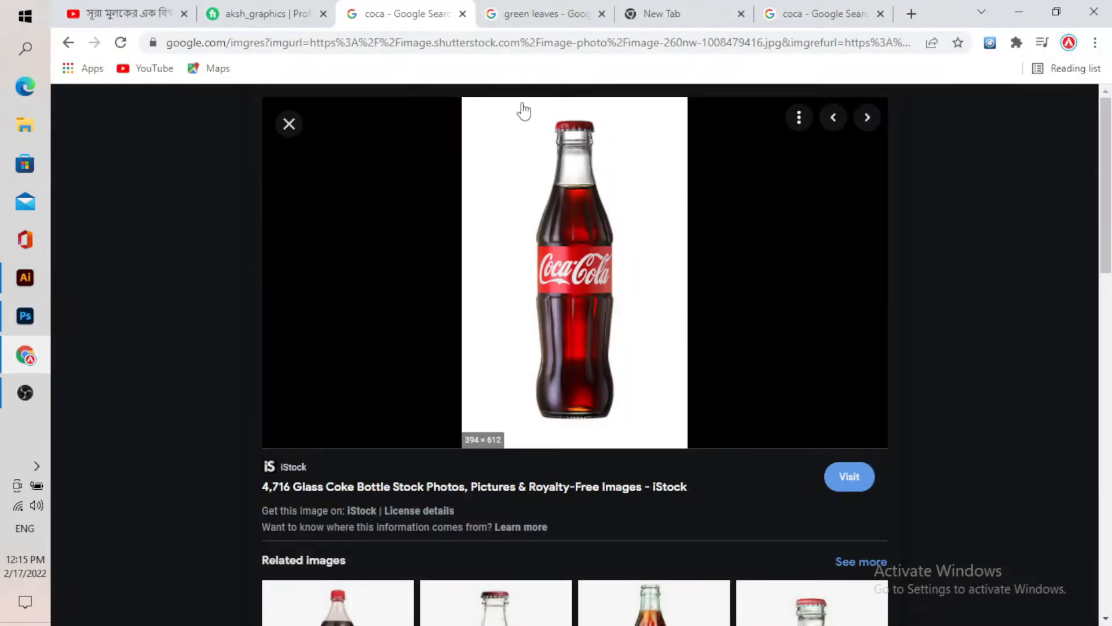
click(539, 8)
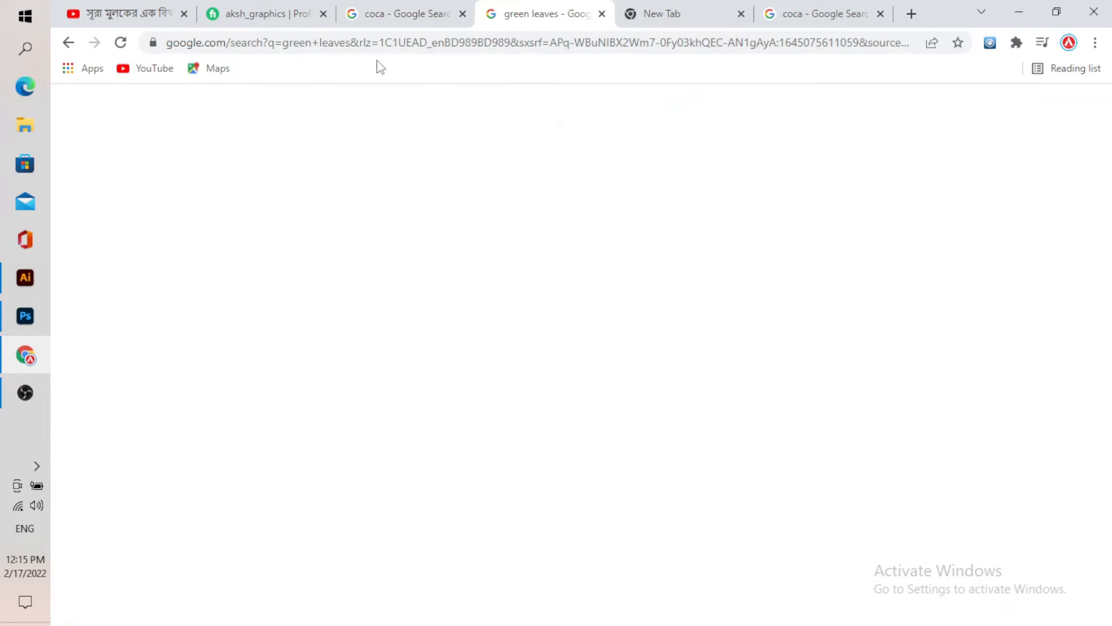
scroll(293, 338, down, 5)
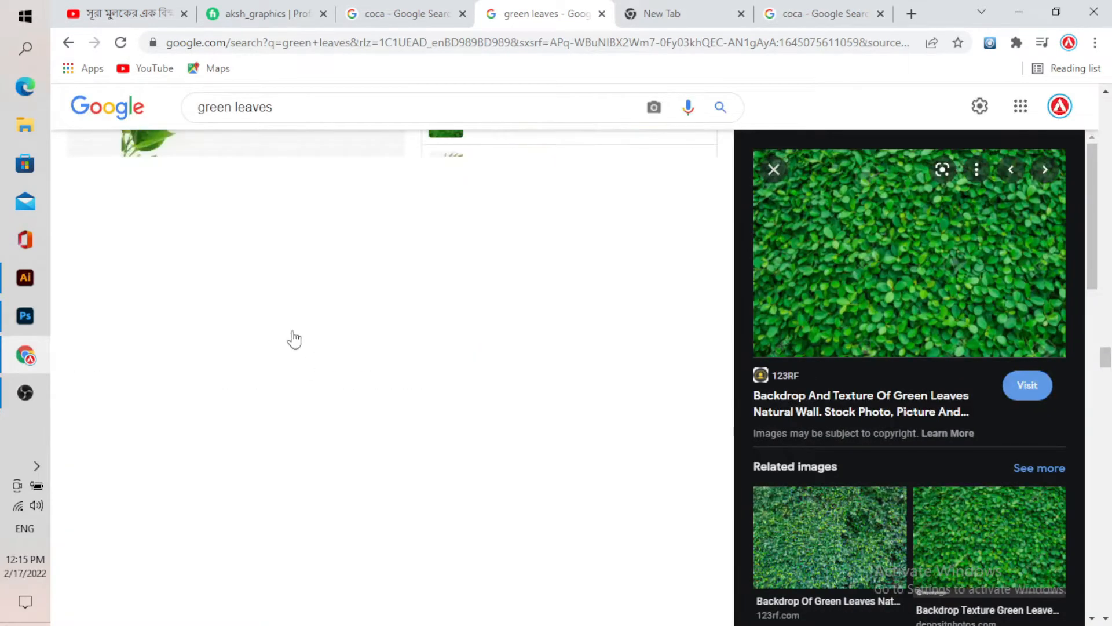
scroll(459, 399, down, 2)
scroll(581, 427, up, 2)
scroll(956, 348, down, 5)
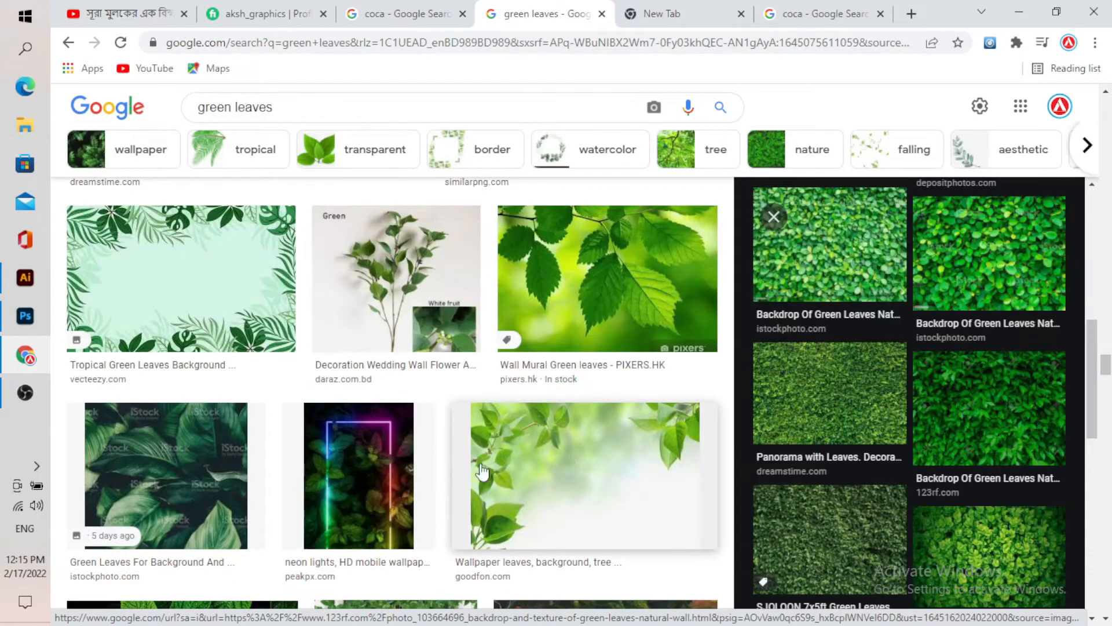
scroll(908, 475, down, 4)
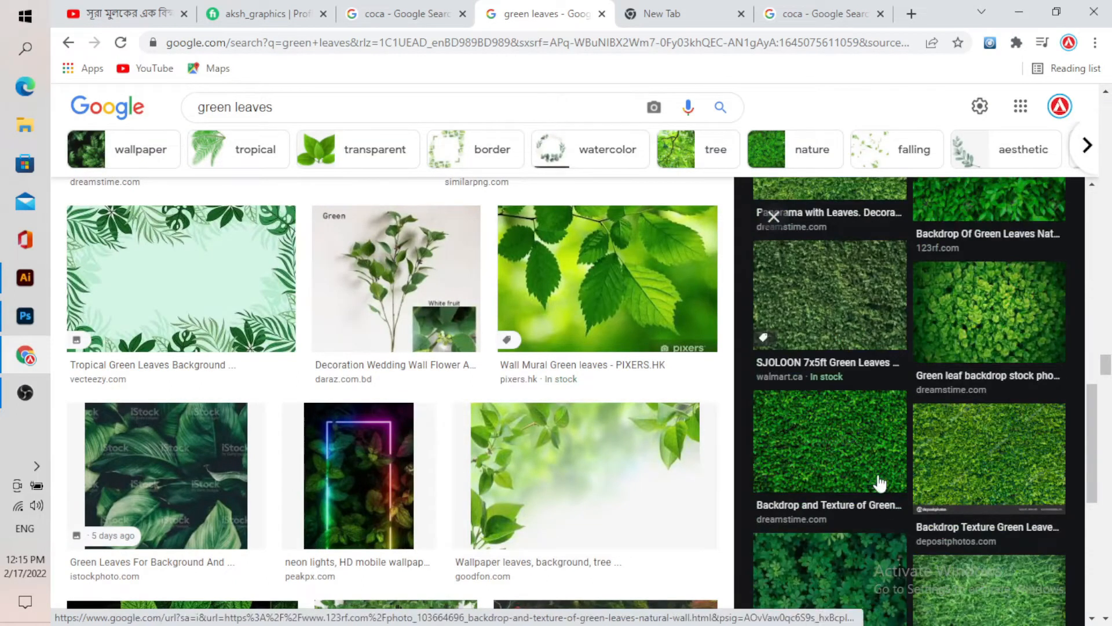
click(852, 342)
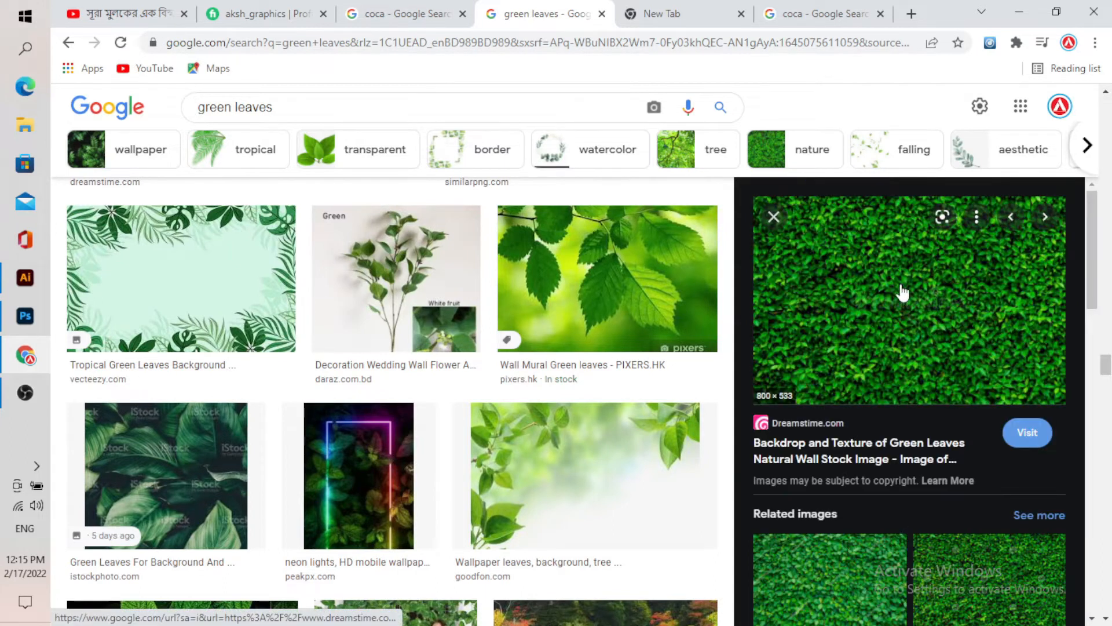
right_click(905, 290)
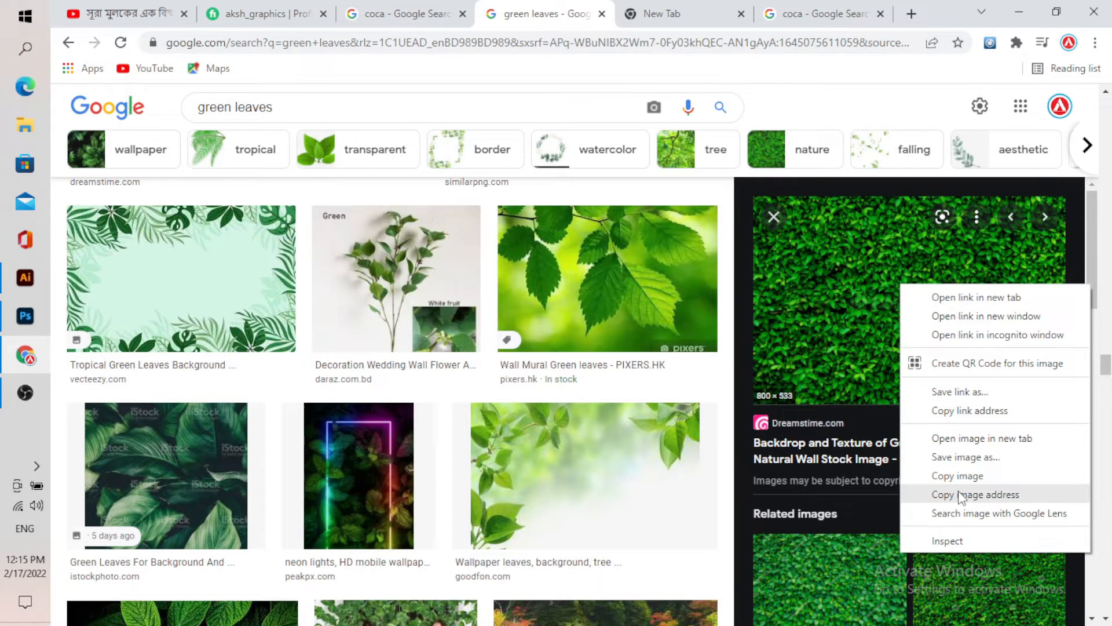
click(957, 476)
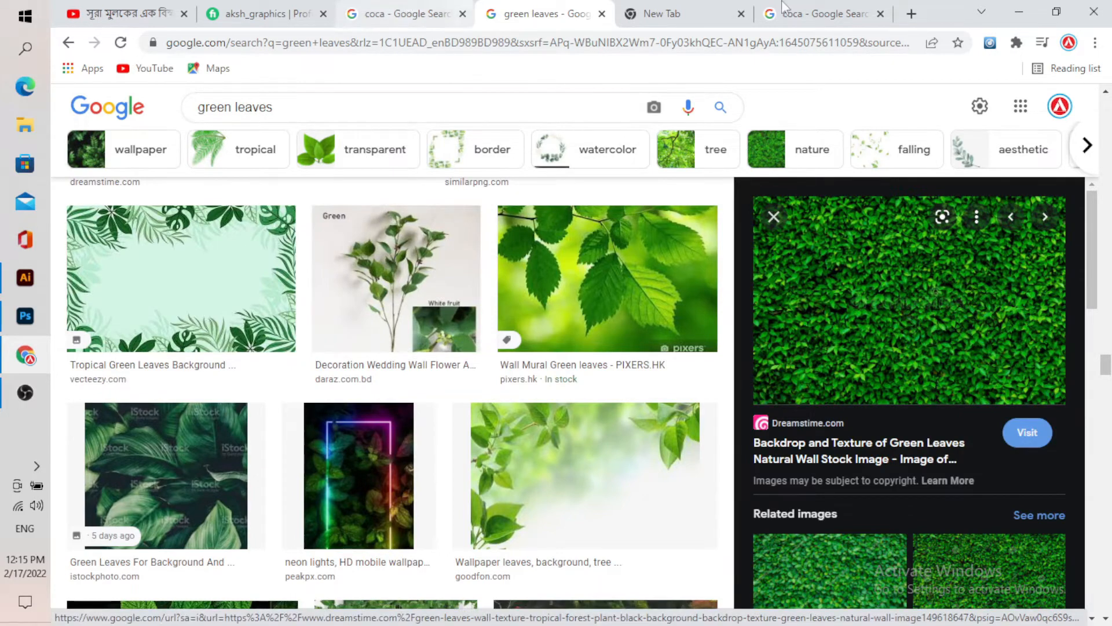
Return to Photoshop, paste the leaves image as a new layer and move it to the canvas's upper-left corner
click(1019, 11)
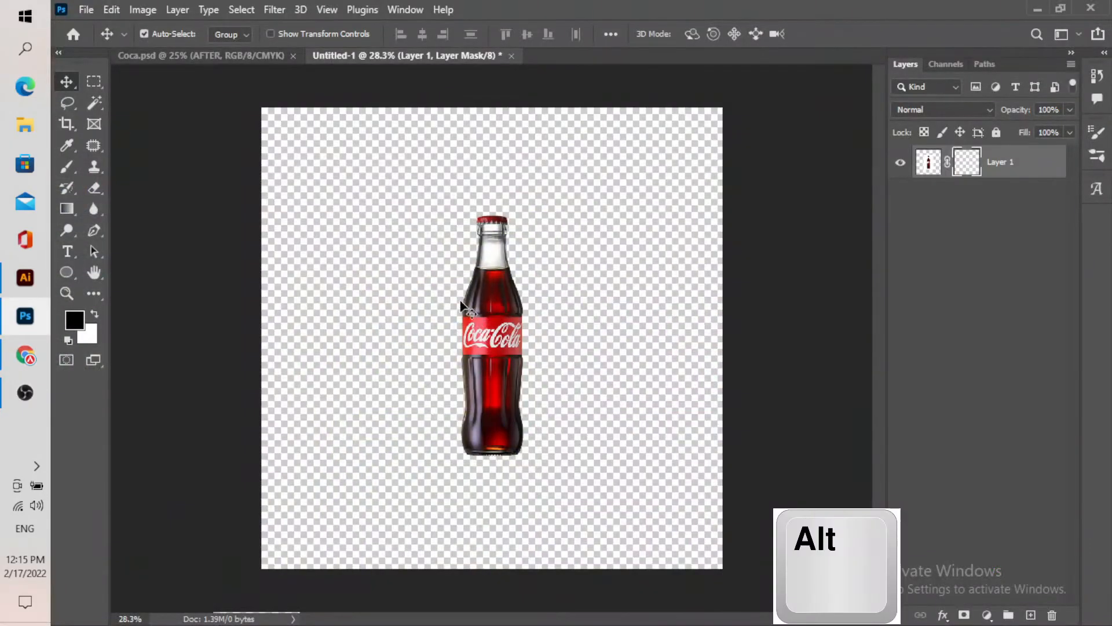
click(111, 10)
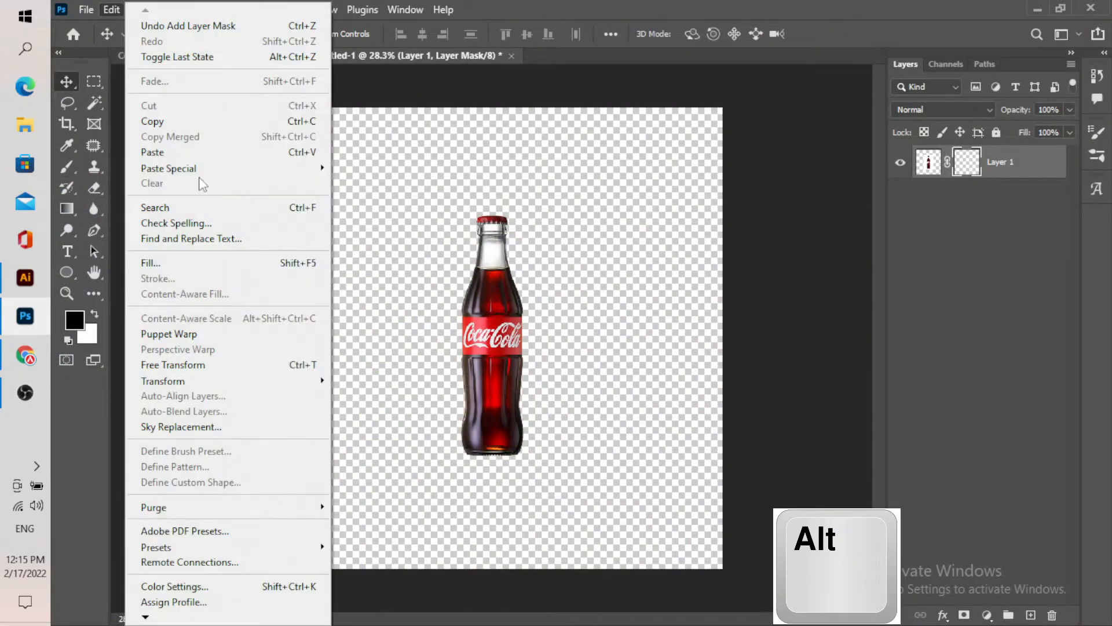
click(203, 152)
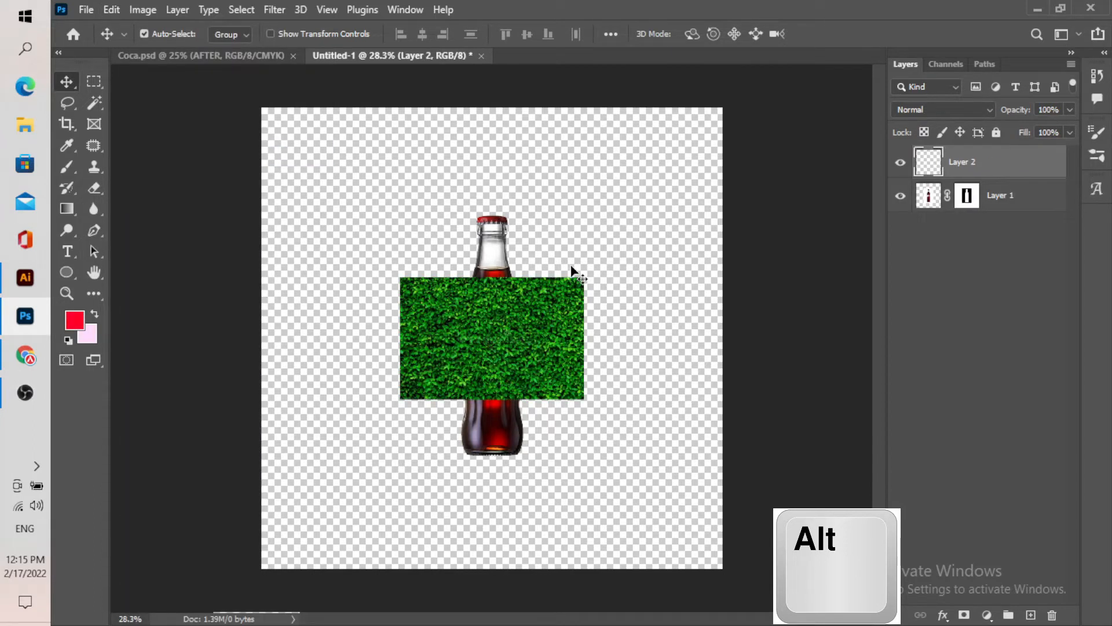
drag(534, 339, 398, 170)
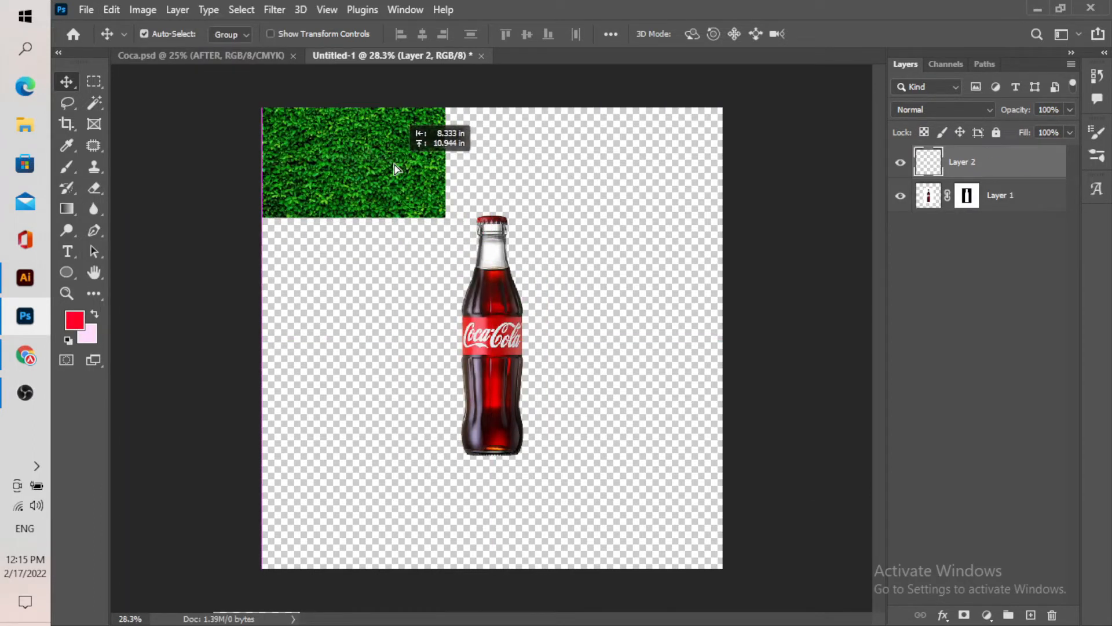
Enlarge the leaves layer until it spans the full canvas width and covers the upper half of the canvas
click(109, 10)
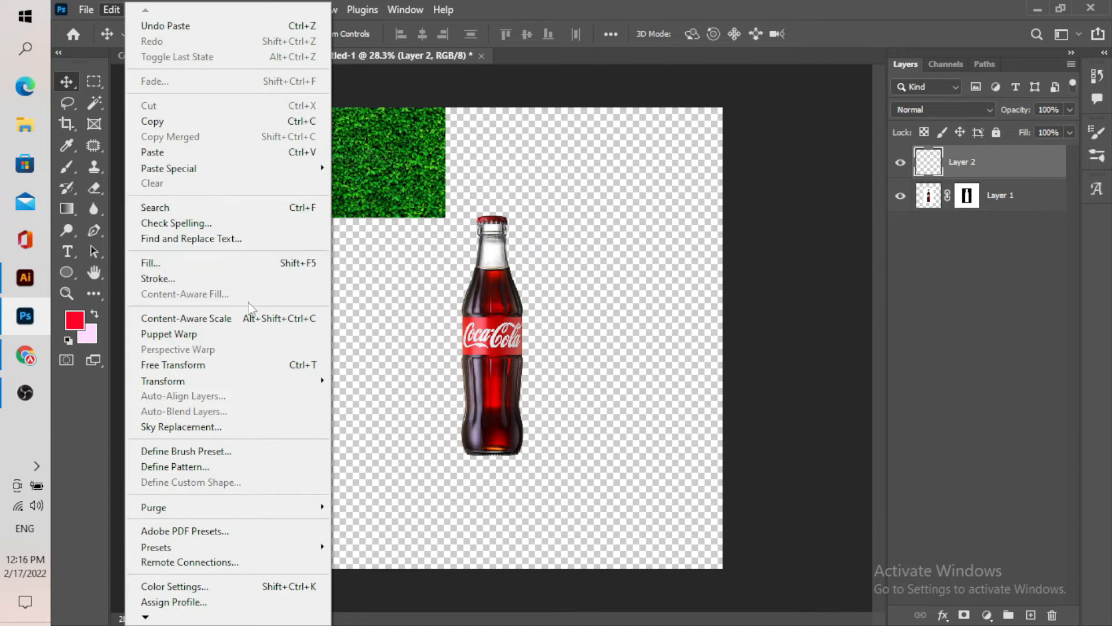
click(260, 366)
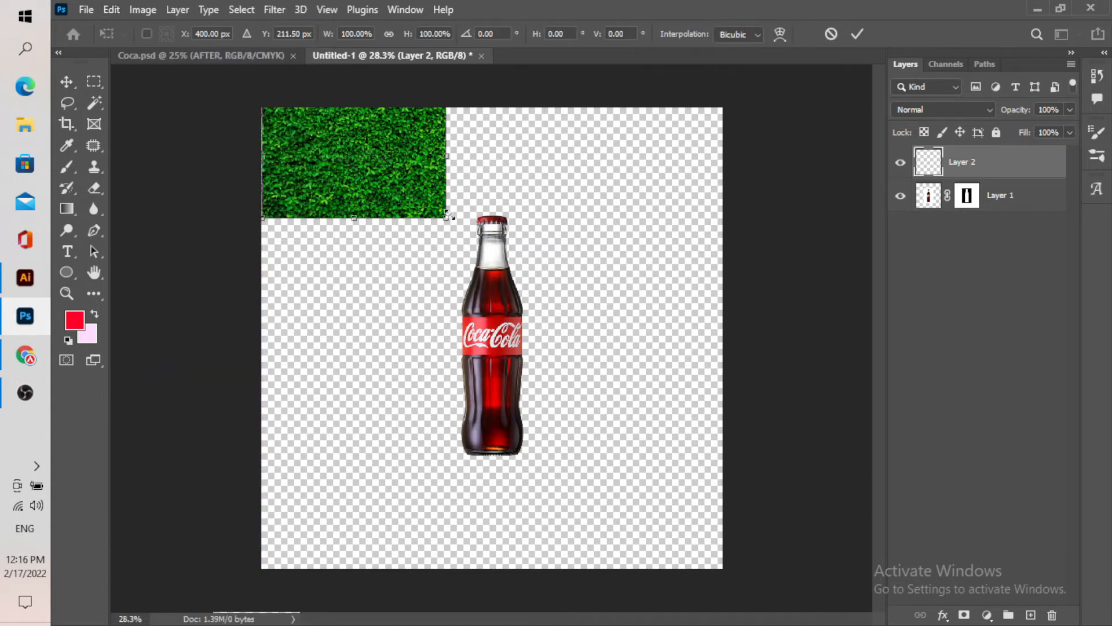
drag(447, 218, 740, 373)
drag(646, 289, 649, 224)
click(854, 33)
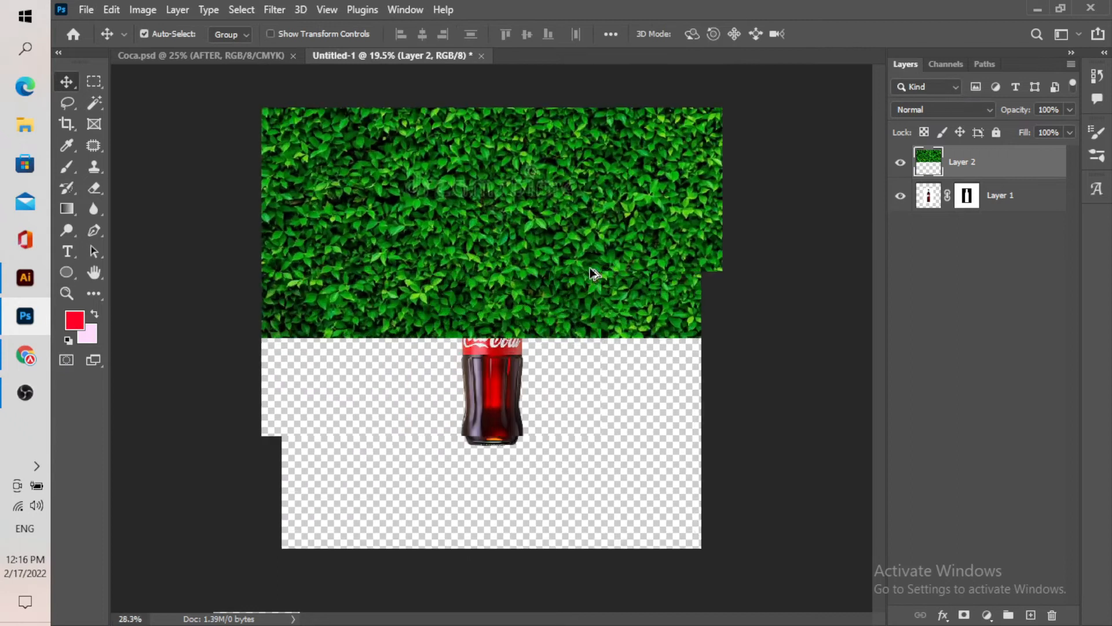
Move the leaves layer below Layer 1 so the bottle stands in front of it
drag(1021, 173, 1021, 231)
scroll(508, 362, down, 4)
scroll(503, 358, up, 5)
scroll(513, 337, down, 1)
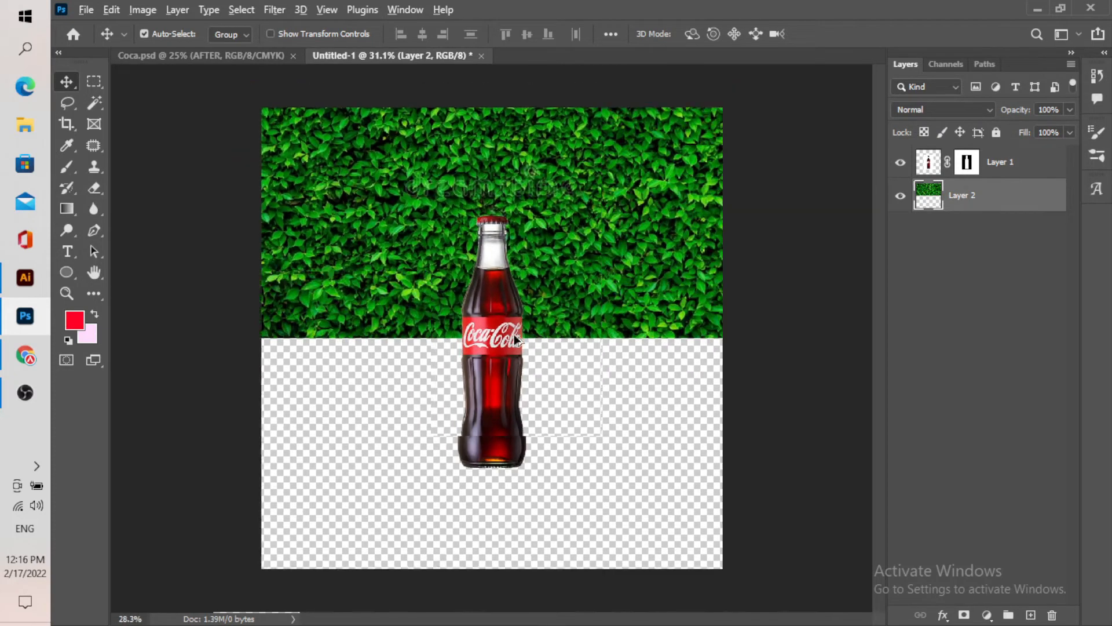
scroll(514, 335, up, 3)
drag(625, 279, 659, 264)
scroll(522, 388, down, 4)
scroll(520, 385, up, 4)
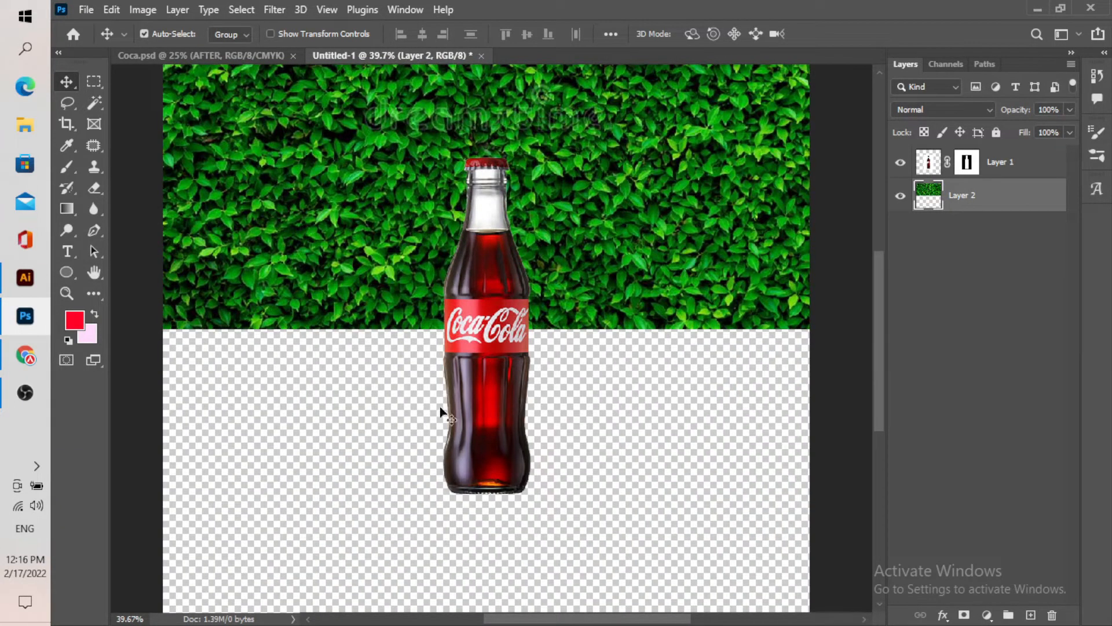
click(25, 394)
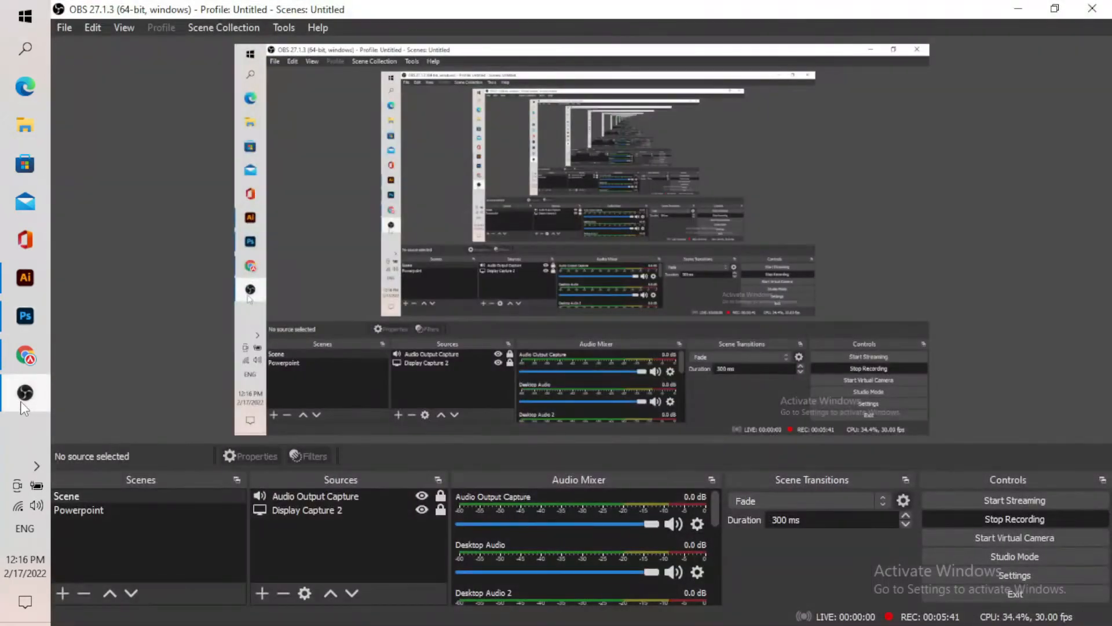
Switch to Chrome and run a Google search for wood in the empty tab
click(24, 394)
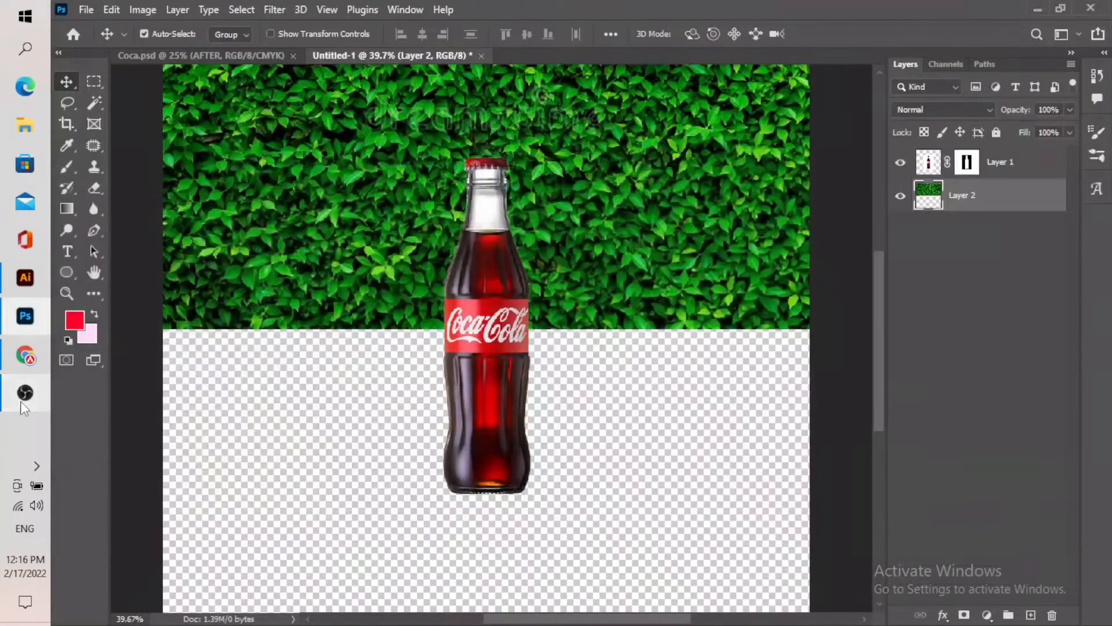
click(26, 354)
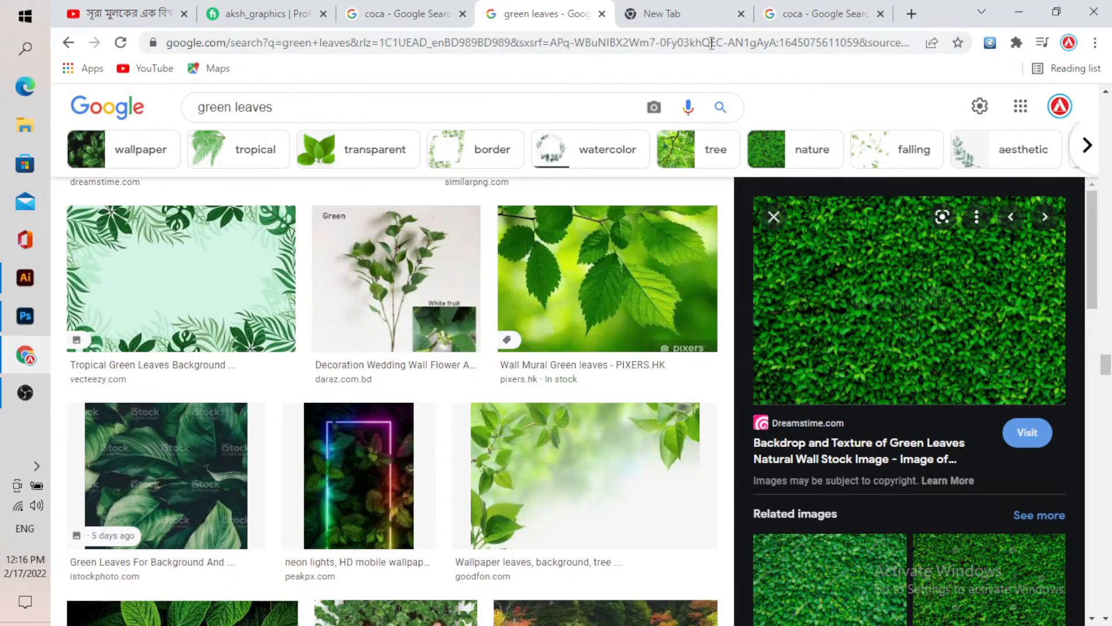
click(846, 11)
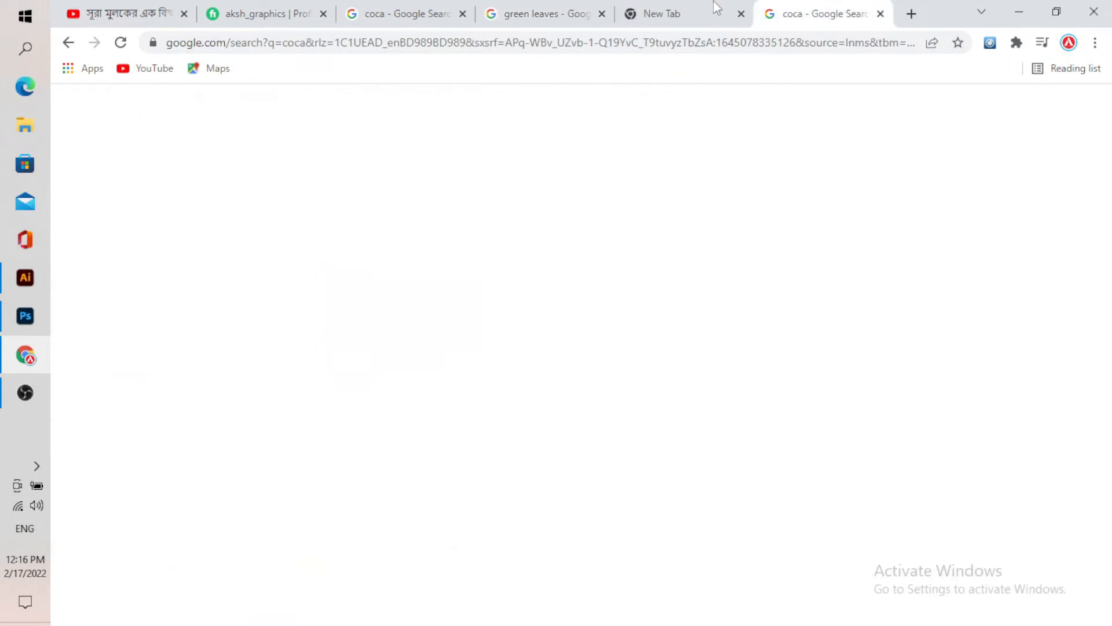
key(ctrl+shift+Tab)
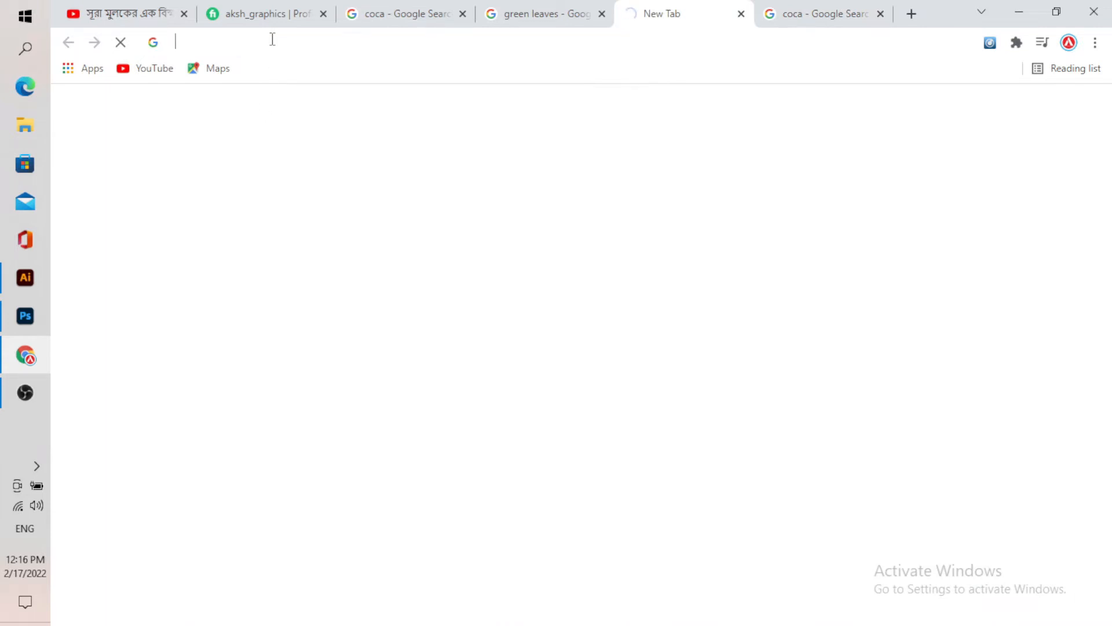
click(273, 39)
text(WOOD)
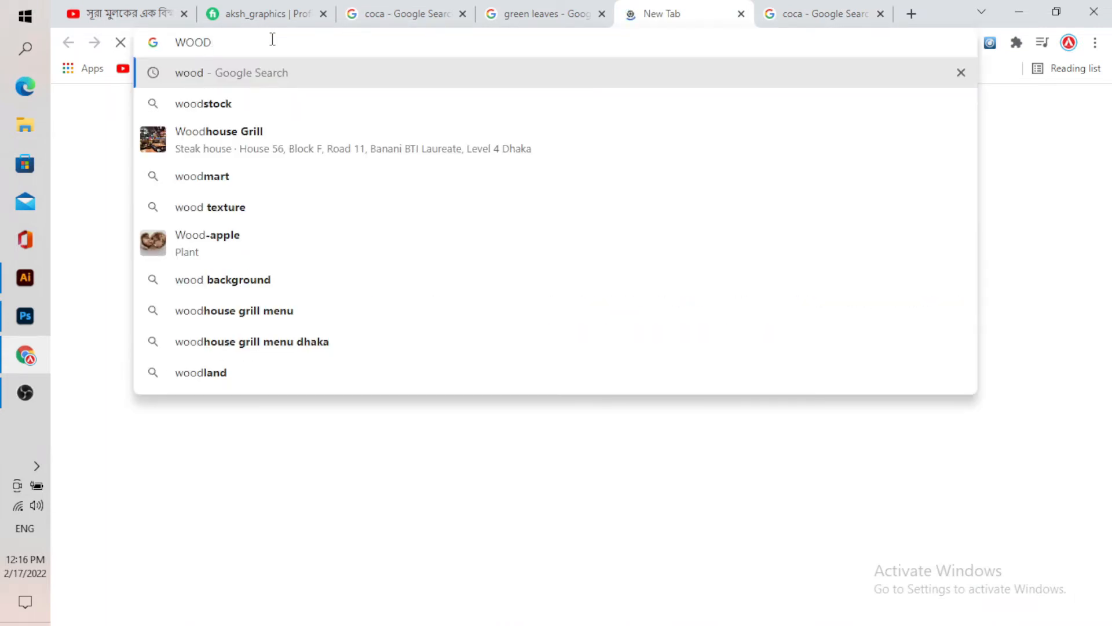
key(Return)
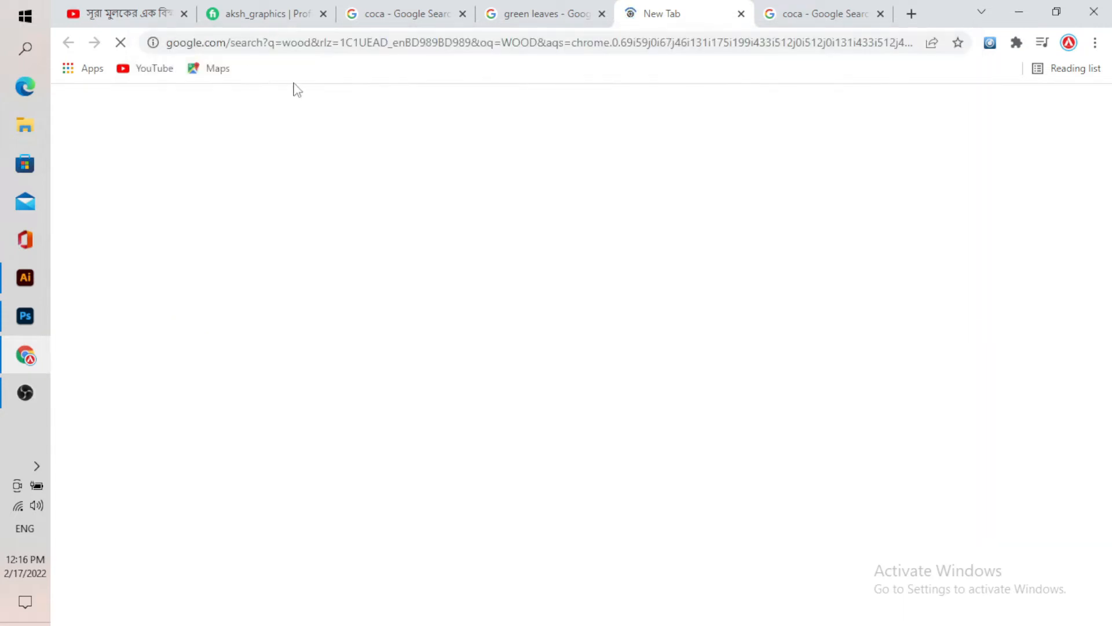
click(400, 14)
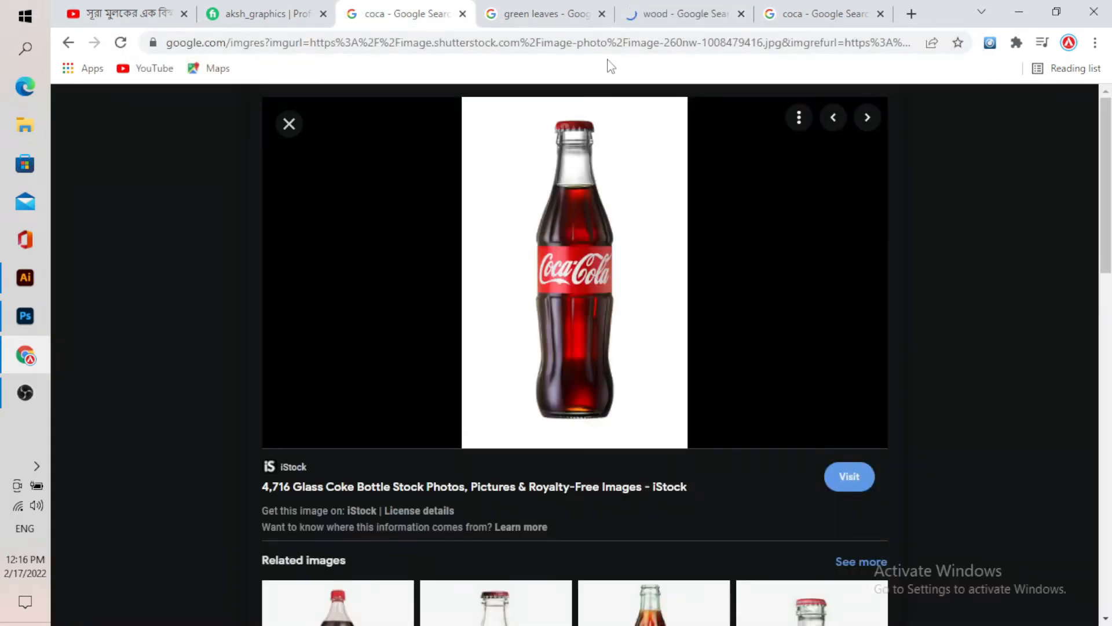
click(680, 5)
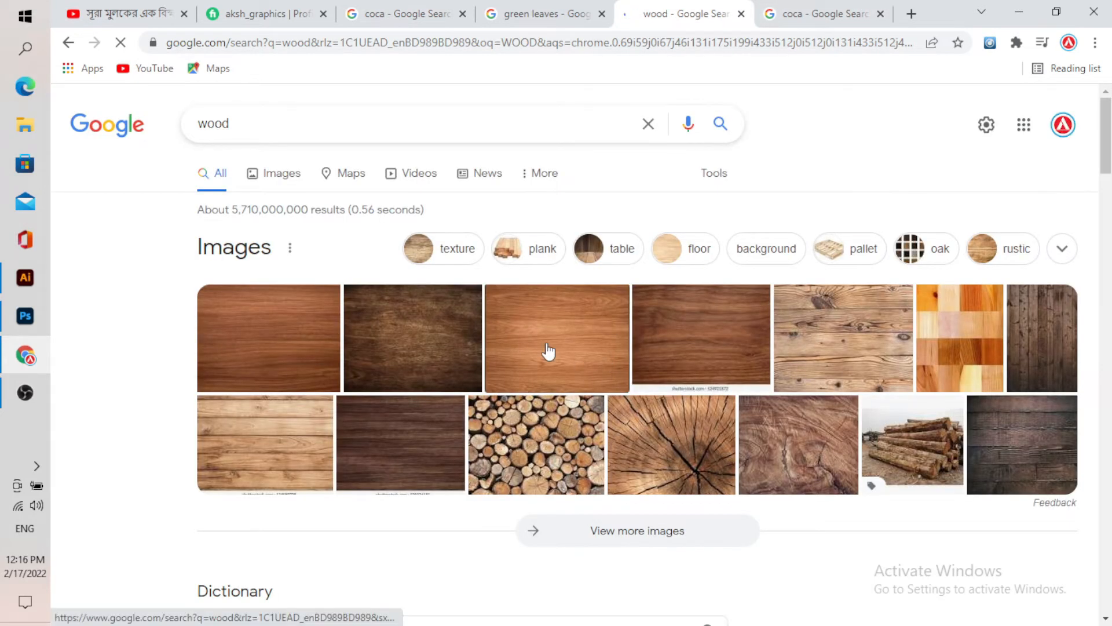
Open the light brown Unsplash wood texture from the image results and copy the image
click(549, 350)
click(614, 321)
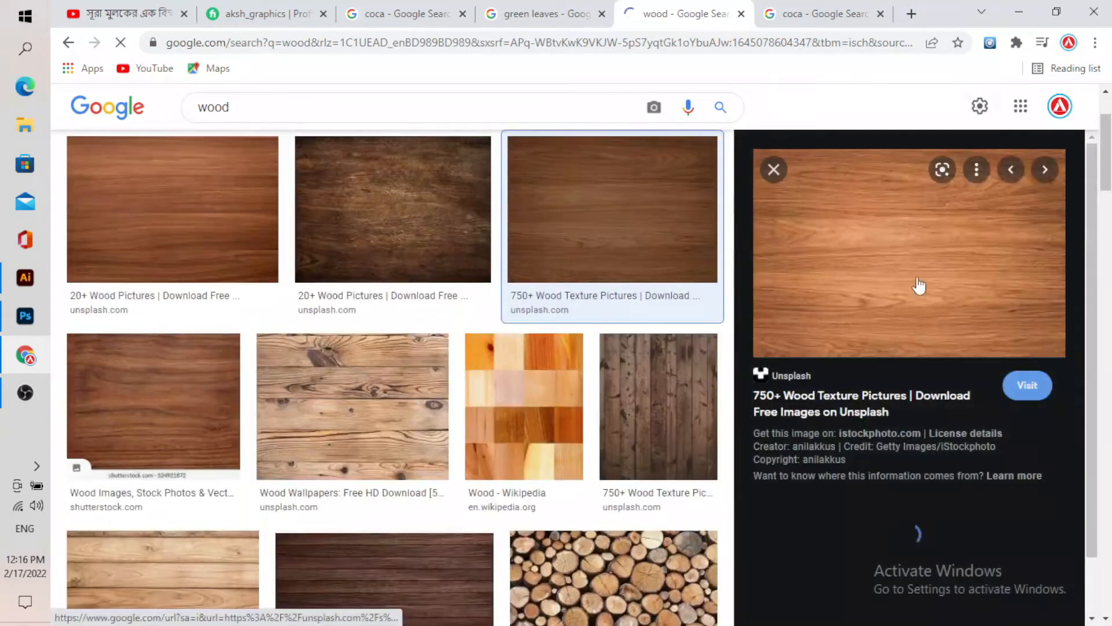
right_click(919, 285)
click(997, 463)
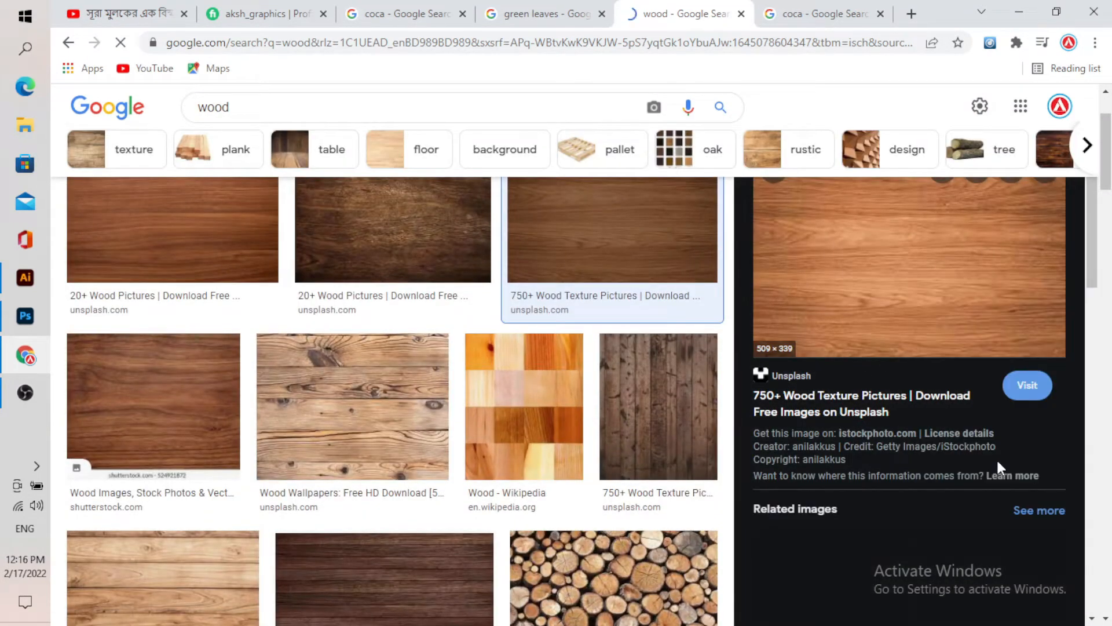
Return to Photoshop, paste the wood image as a new layer and move it to the empty area left of the bottle
click(25, 318)
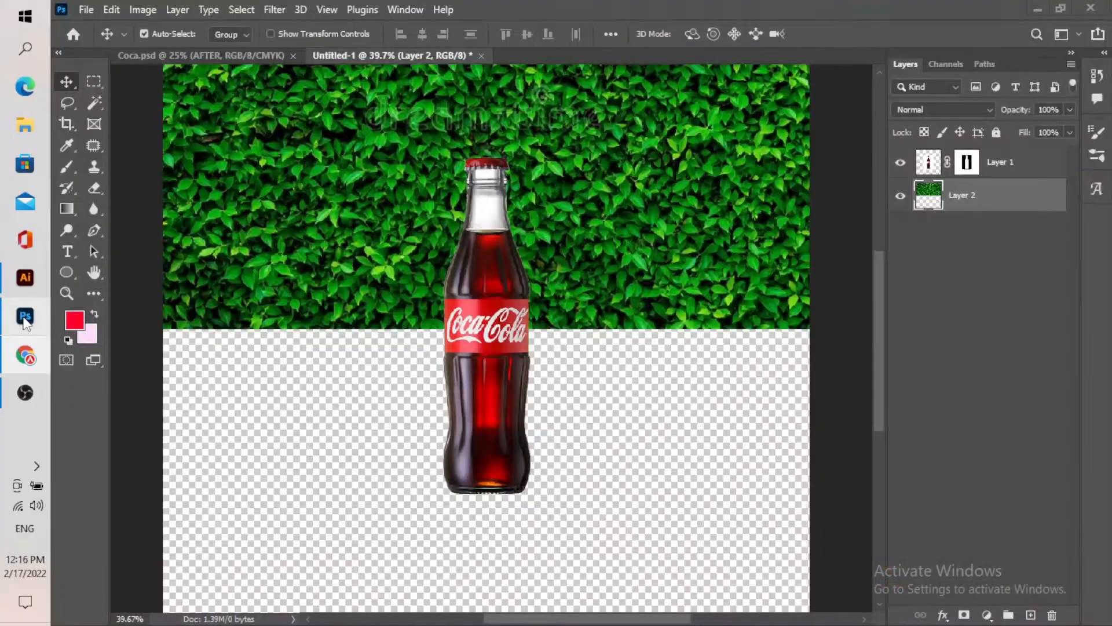
click(112, 10)
click(176, 151)
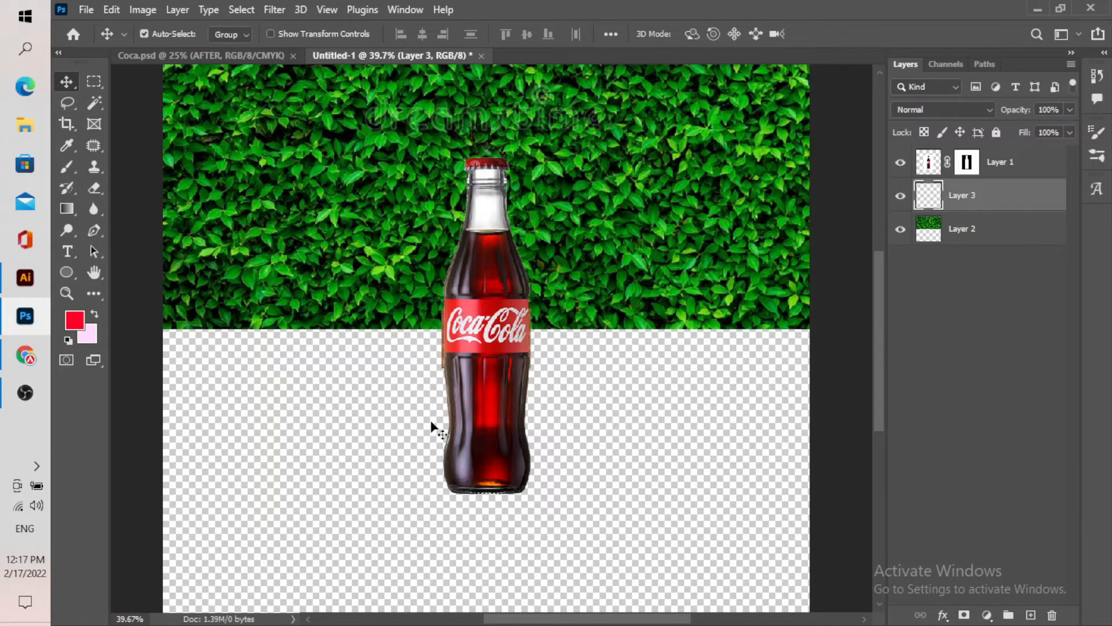
scroll(430, 420, down, 3)
scroll(452, 472, up, 2)
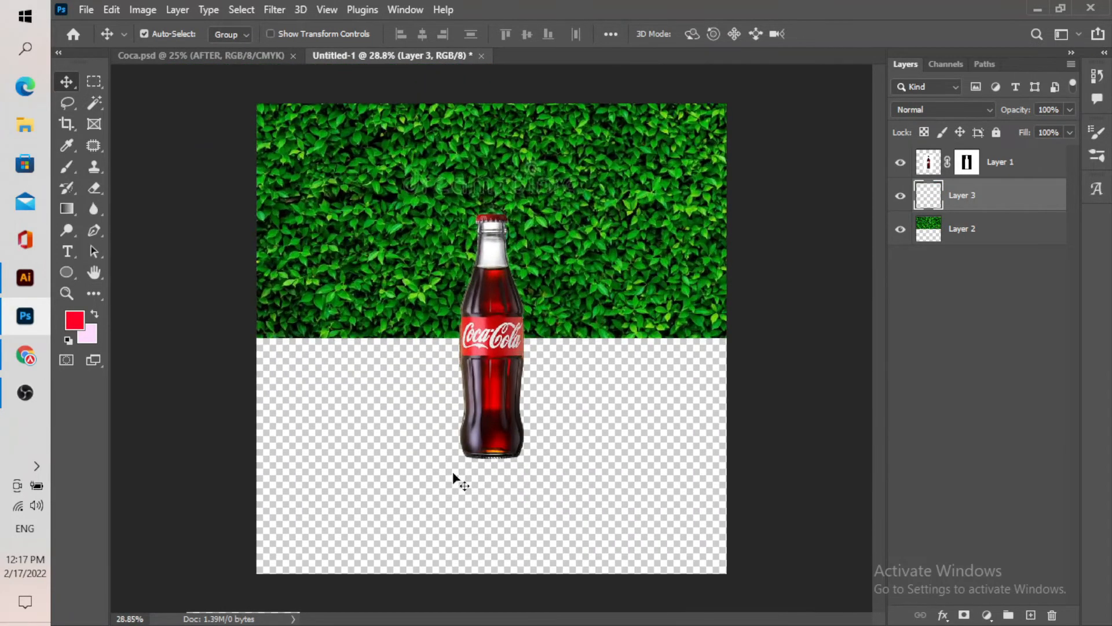
scroll(441, 514, up, 2)
scroll(451, 466, down, 4)
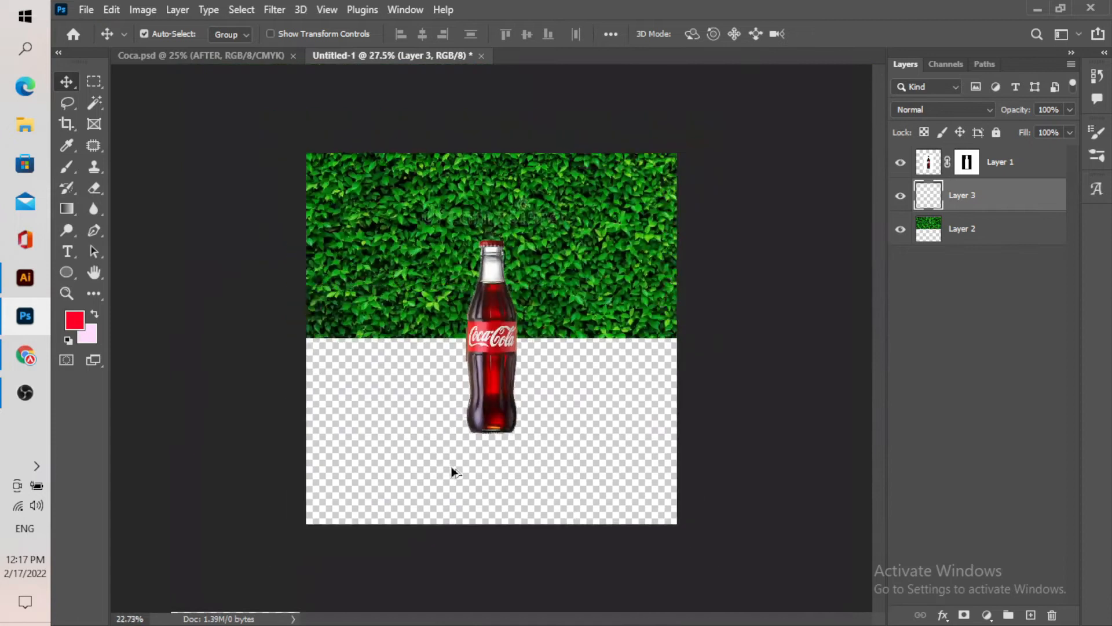
click(901, 197)
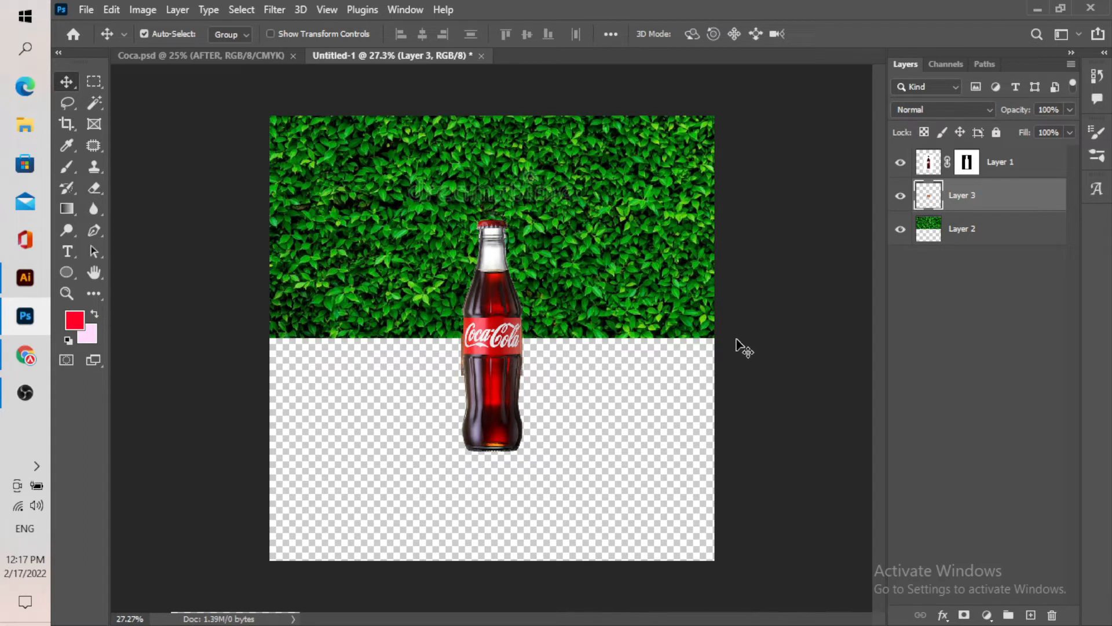
drag(701, 347, 462, 409)
Scale the wood layer up proportionally to about 198% in the canvas's lower-left area
scroll(360, 532, up, 5)
key(ctrl+t)
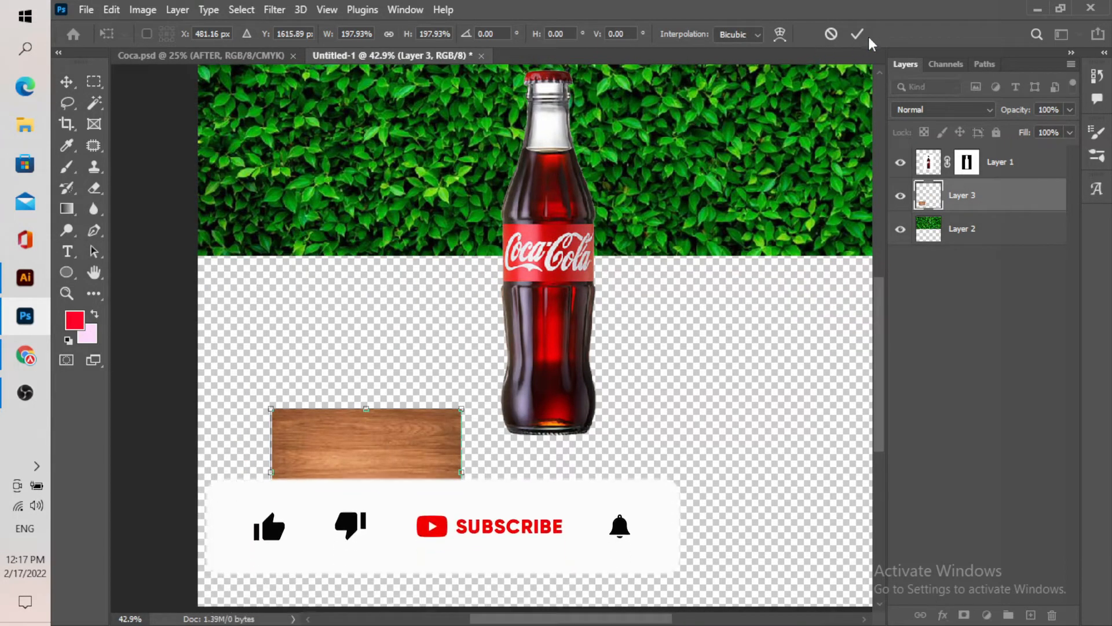
click(857, 33)
scroll(270, 531, down, 3)
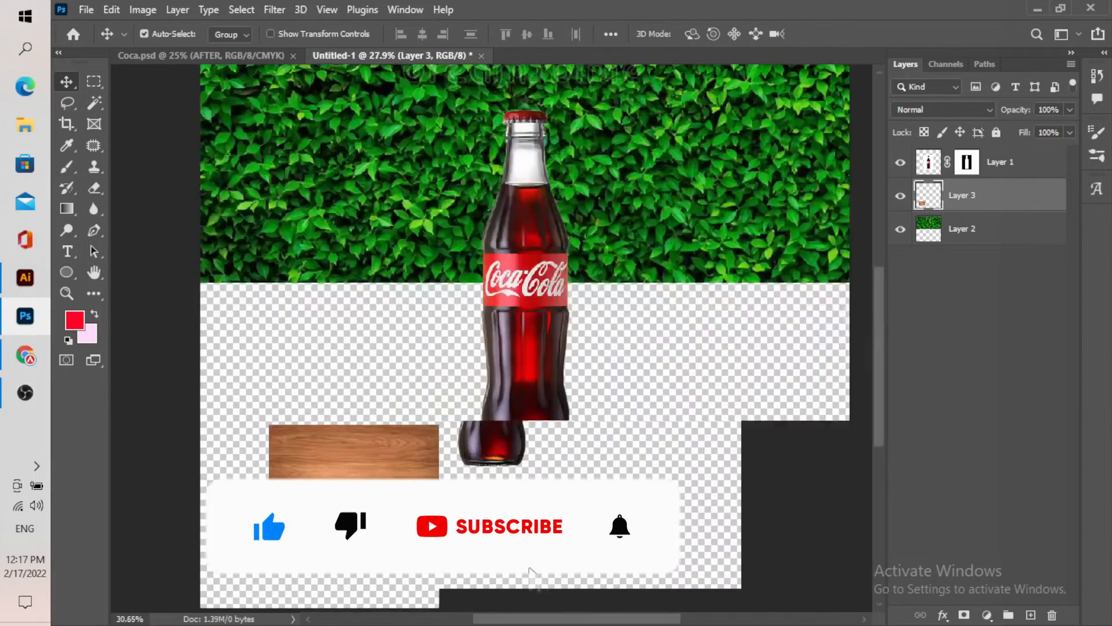
scroll(429, 498, up, 2)
scroll(428, 498, down, 3)
scroll(429, 499, down, 4)
scroll(429, 498, up, 4)
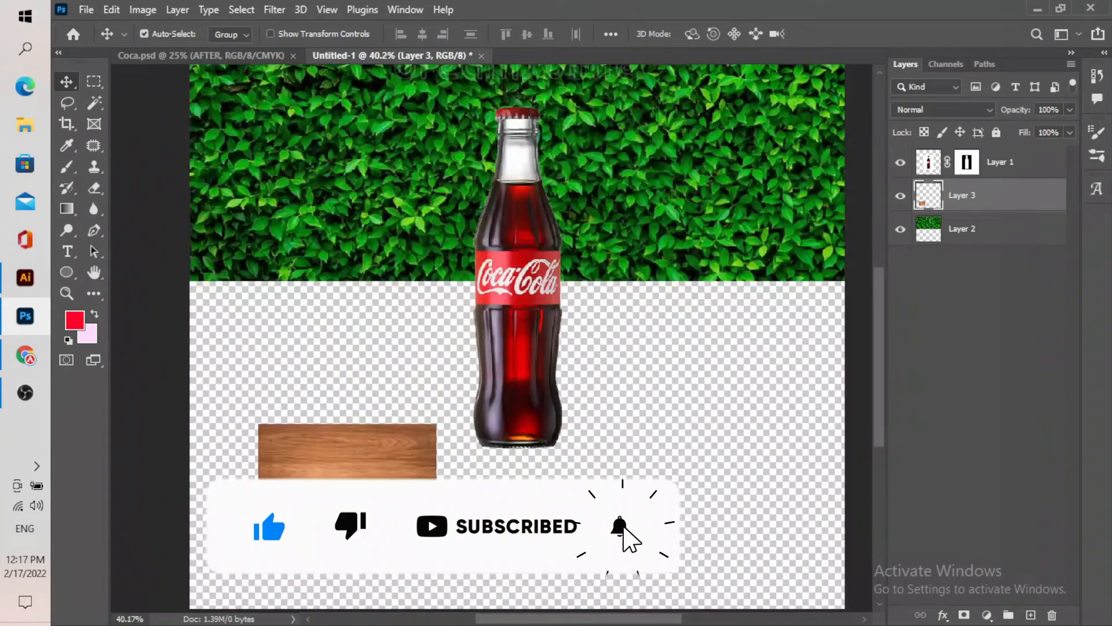
scroll(457, 498, down, 2)
scroll(420, 449, up, 4)
drag(356, 366, 373, 437)
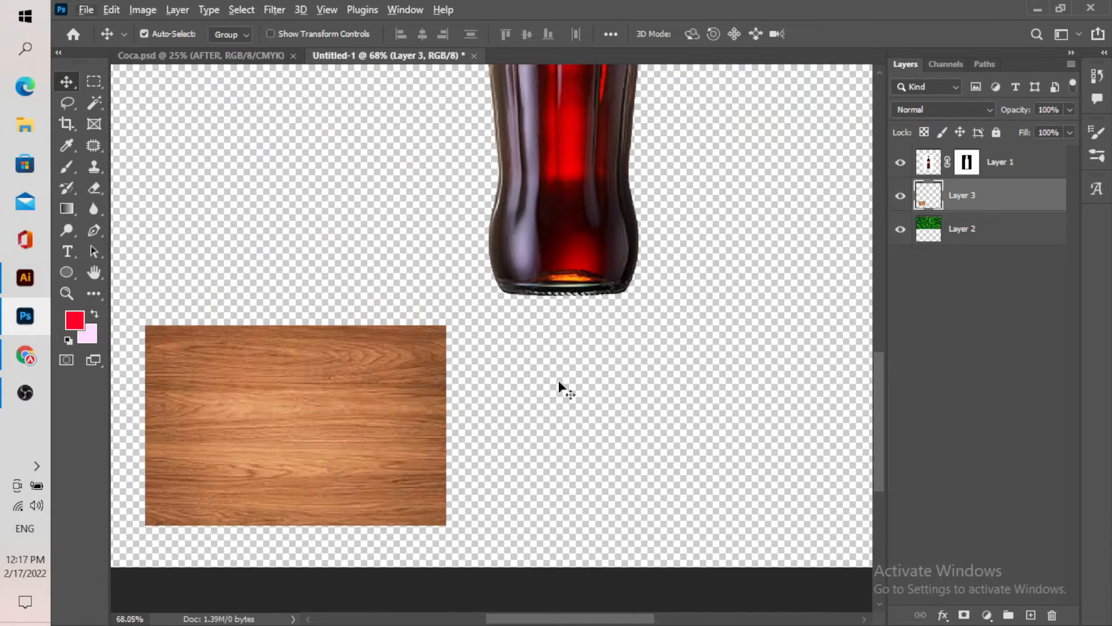
Duplicate the wood layer and place the copy flush against the right edge of the original piece
drag(1025, 197, 1033, 614)
drag(318, 442, 582, 437)
scroll(380, 465, up, 4)
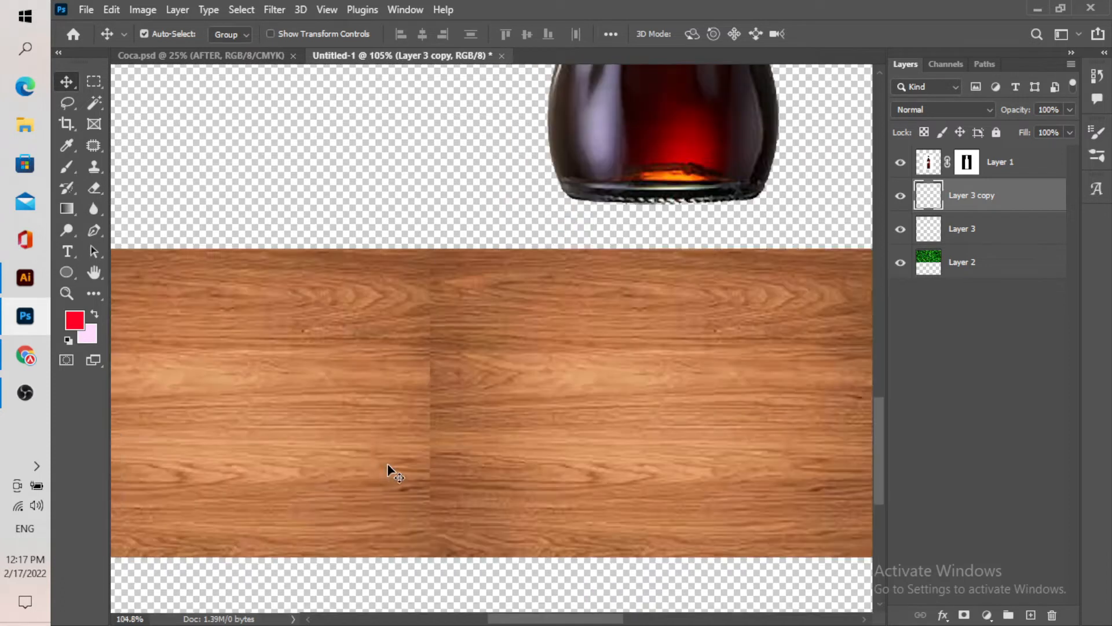
drag(418, 432, 430, 378)
scroll(433, 365, down, 2)
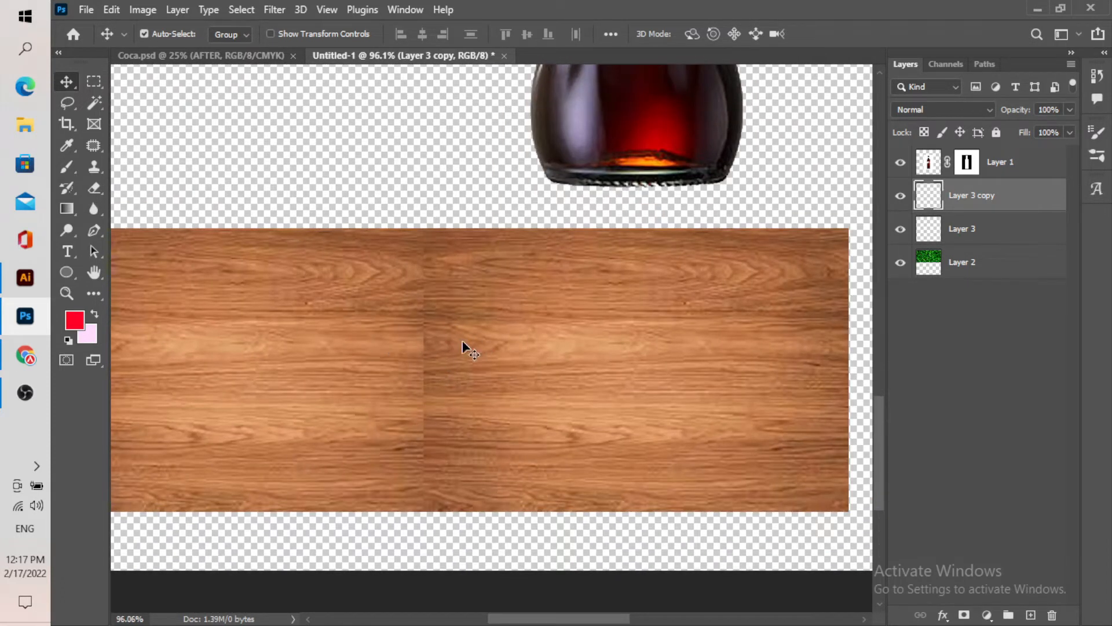
scroll(457, 373, up, 2)
scroll(429, 341, down, 2)
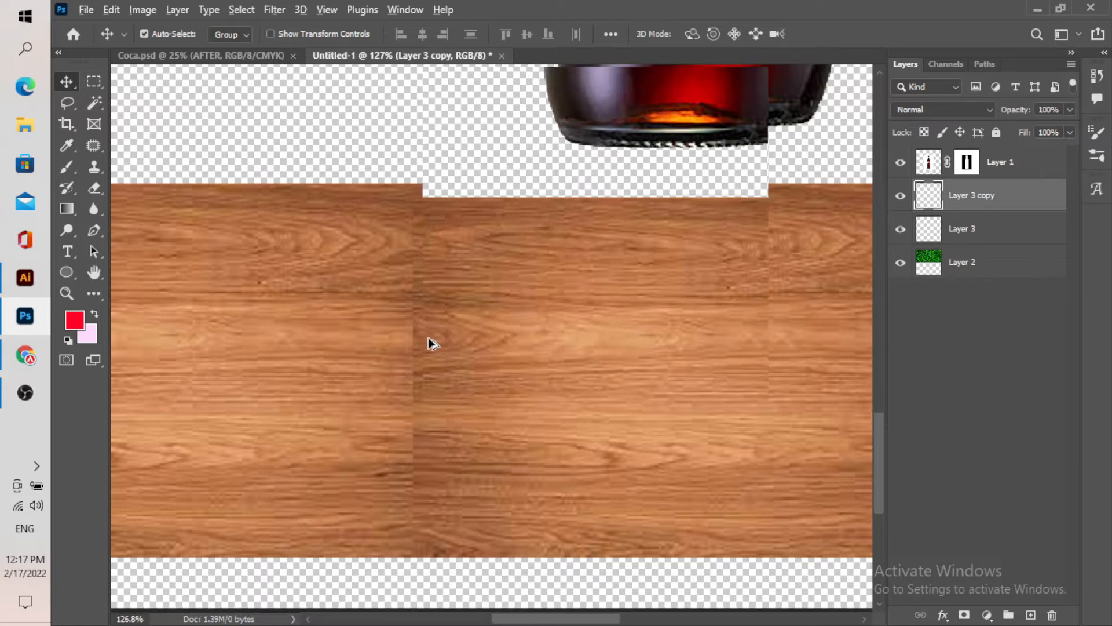
scroll(422, 347, up, 1)
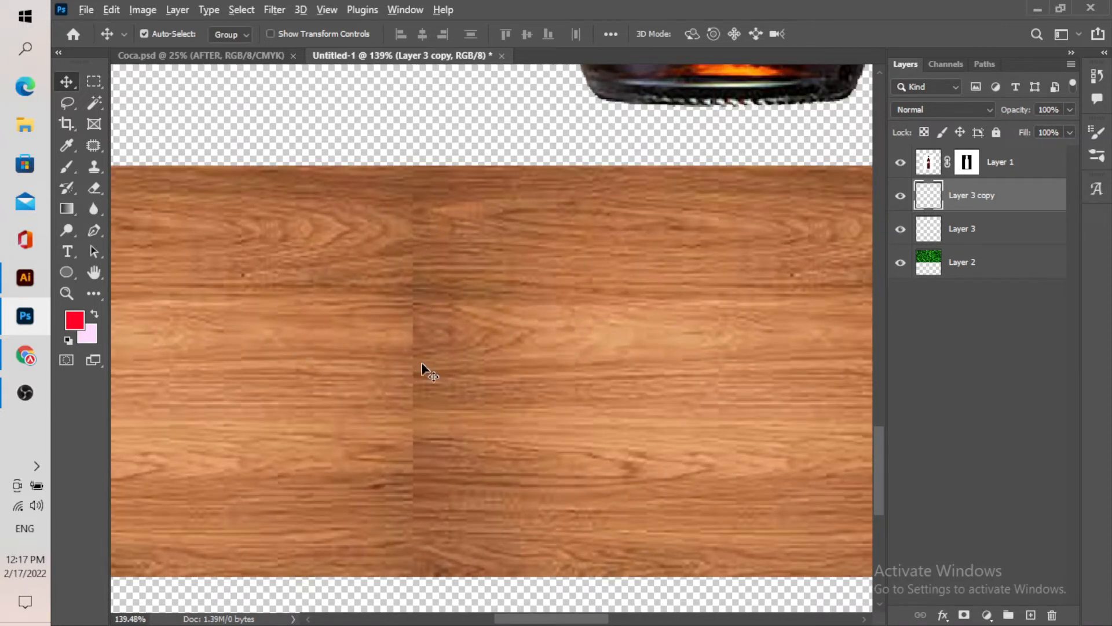
scroll(428, 406, down, 2)
scroll(435, 440, up, 2)
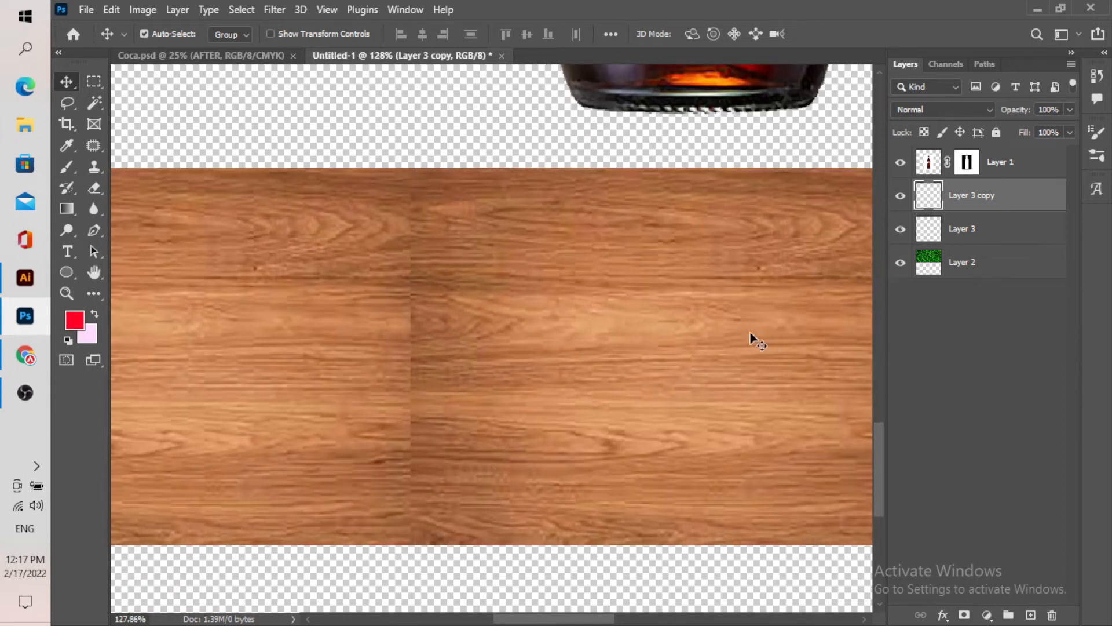
Flip the copied wood layer vertically
click(113, 7)
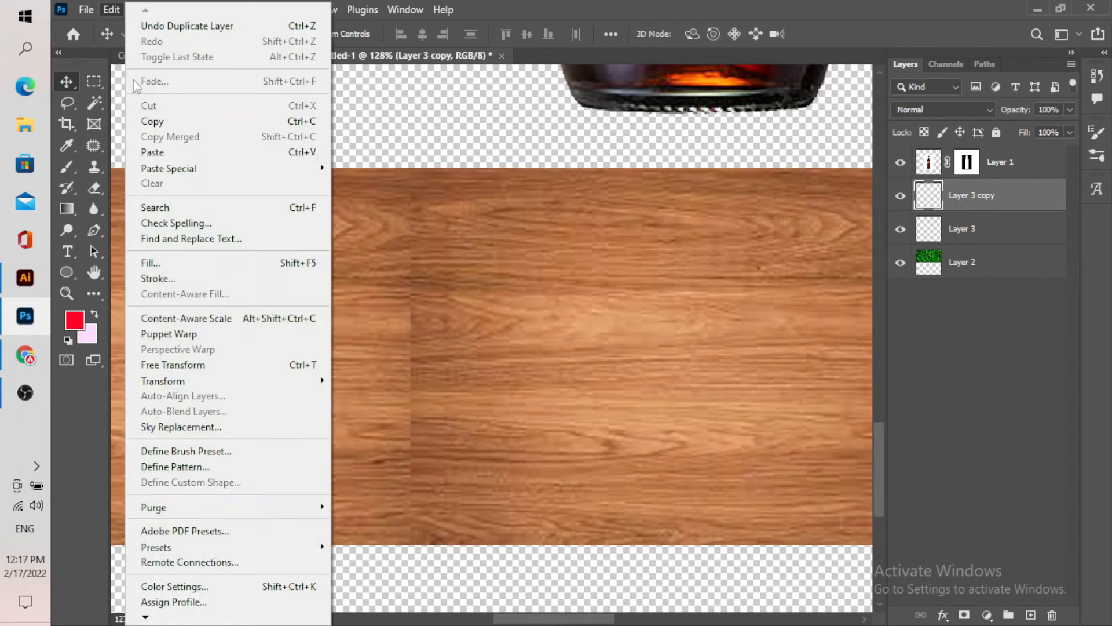
mouse_move(238, 386)
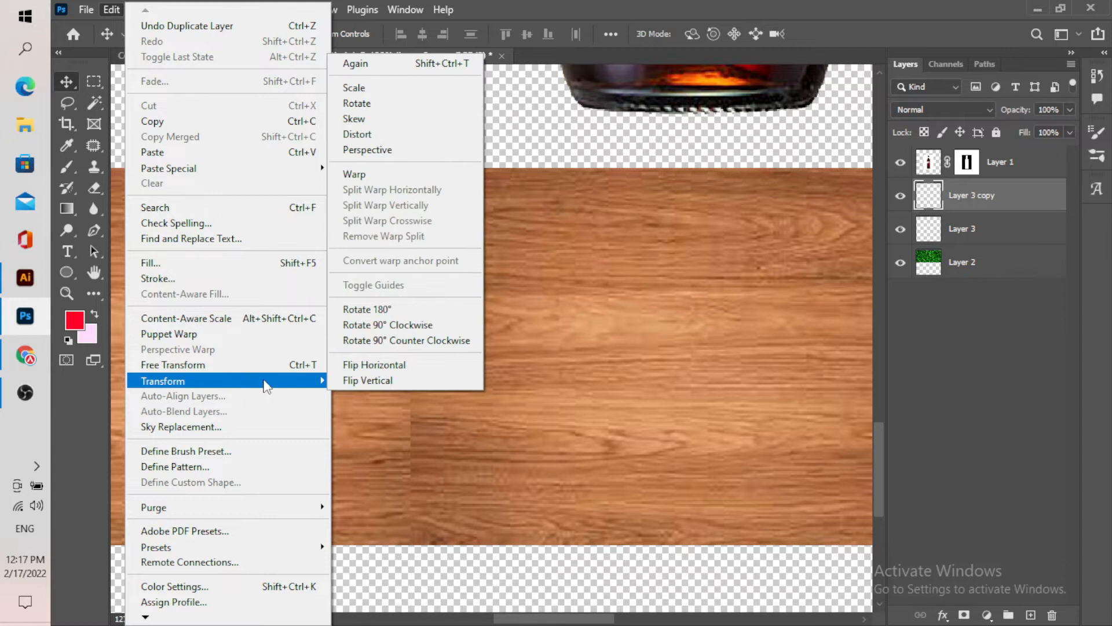
click(396, 382)
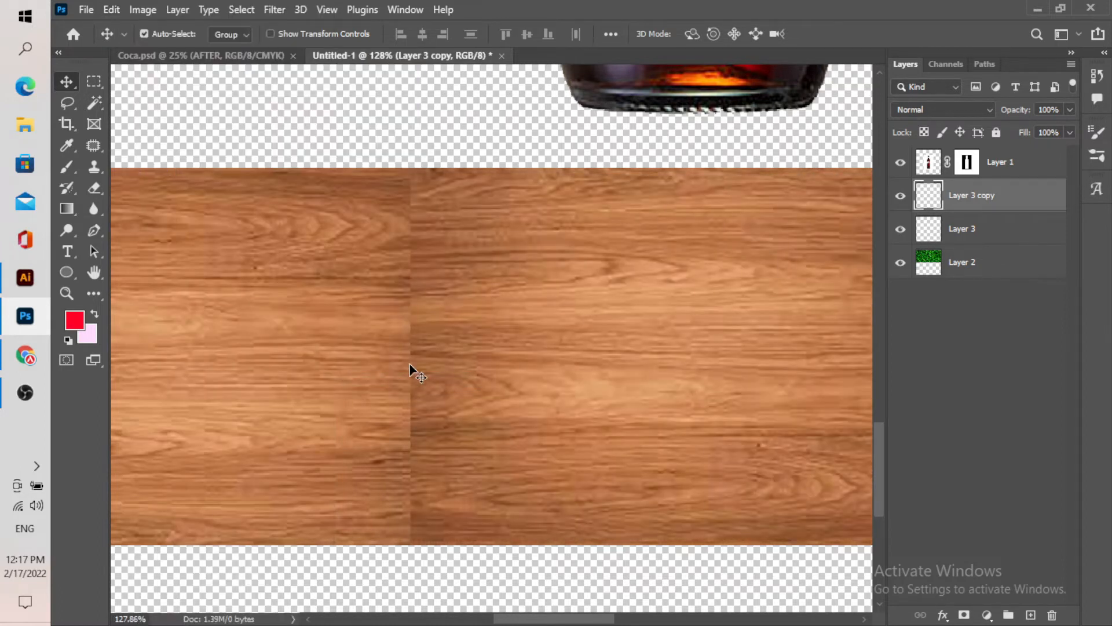
Select a narrow vertical strip over the seam between the wood pieces, feather it, delete it from the wood copy and deselect
click(93, 81)
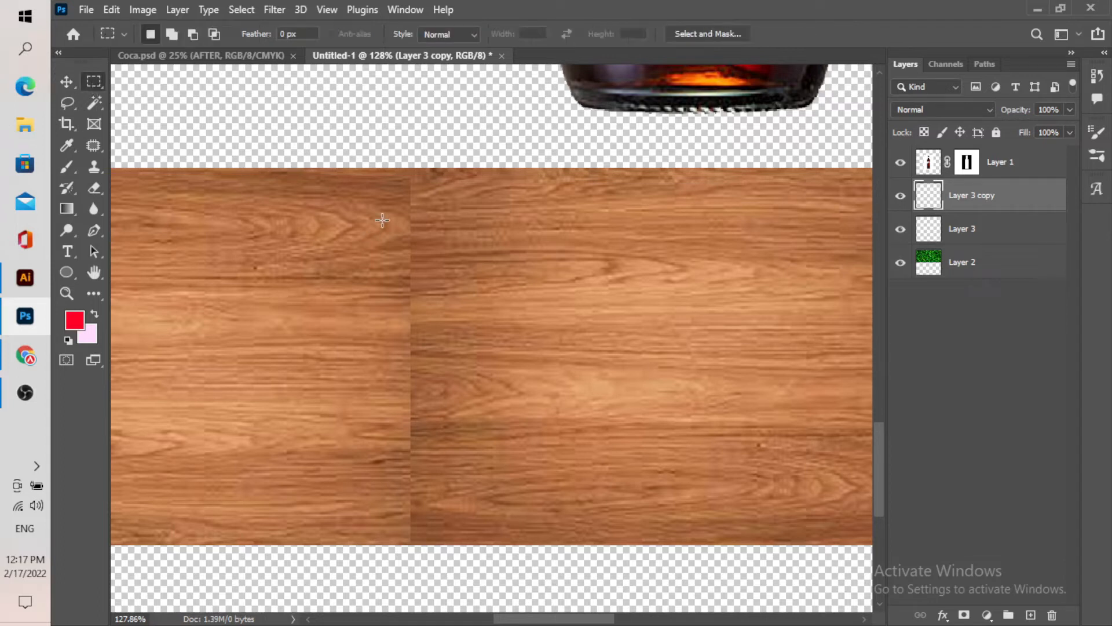
drag(373, 168, 412, 560)
scroll(392, 401, down, 2)
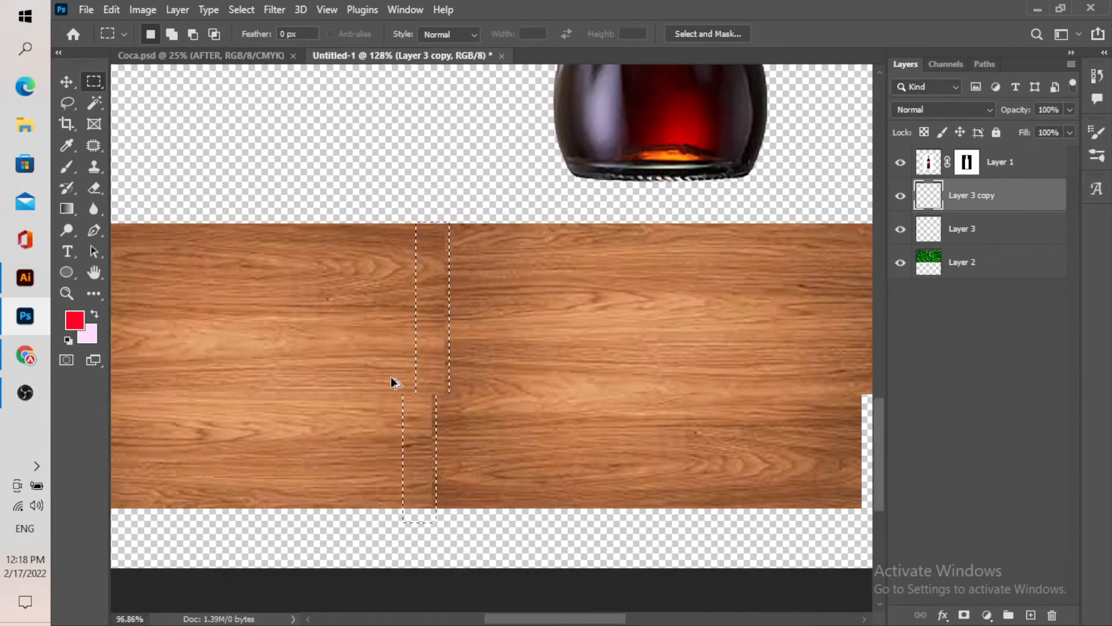
right_click(392, 378)
click(480, 105)
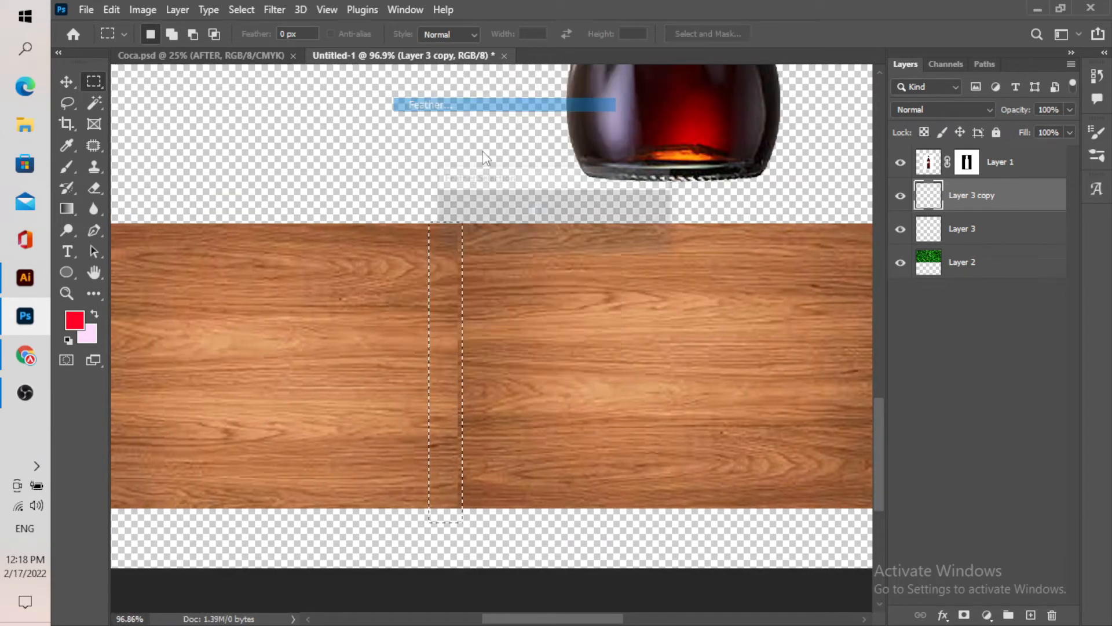
click(635, 208)
scroll(480, 333, up, 4)
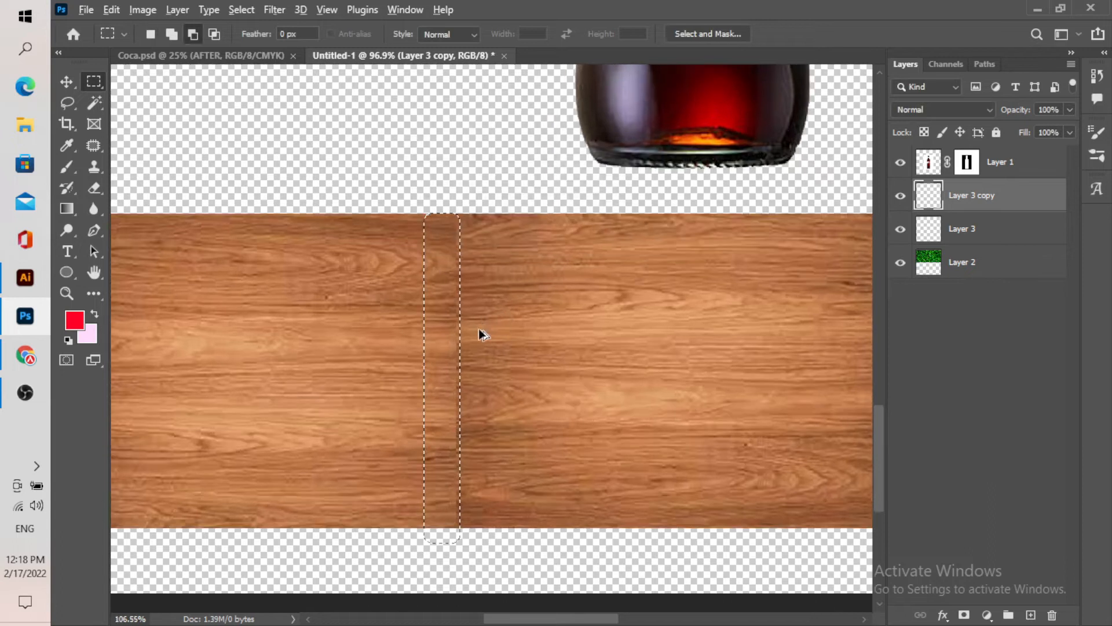
key(Delete)
key(ctrl+d)
scroll(480, 342, down, 5)
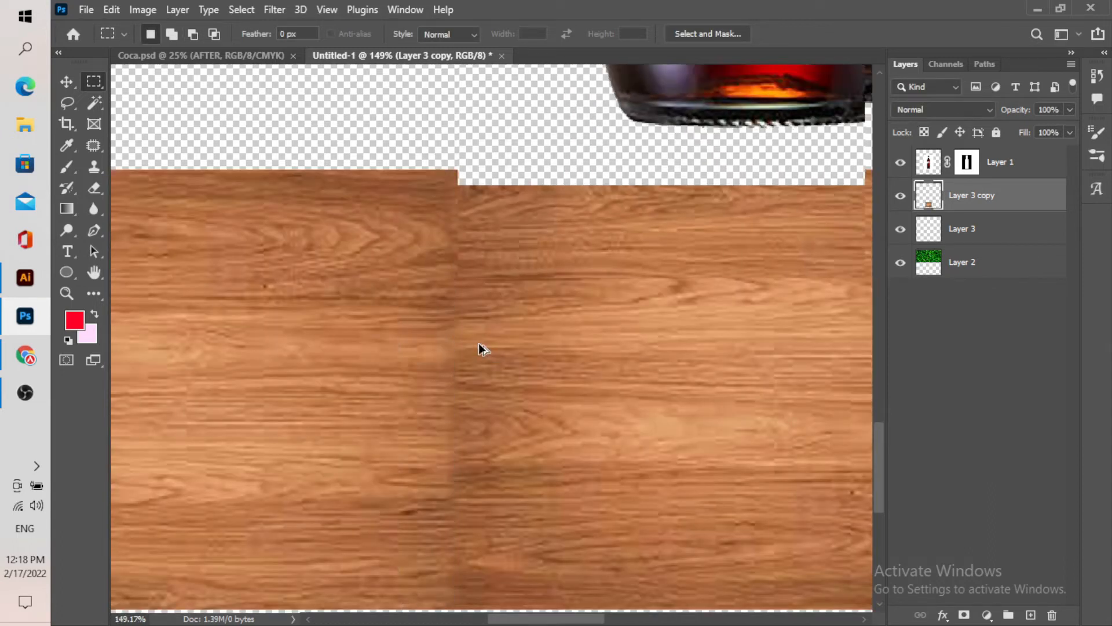
scroll(496, 419, down, 1)
scroll(498, 414, up, 3)
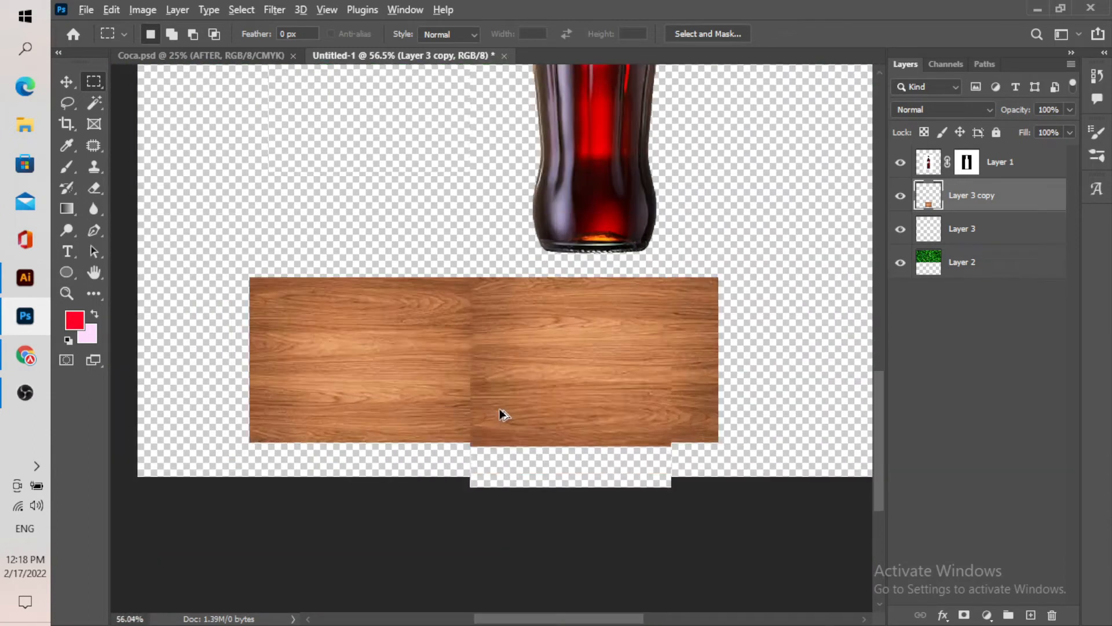
scroll(568, 358, up, 2)
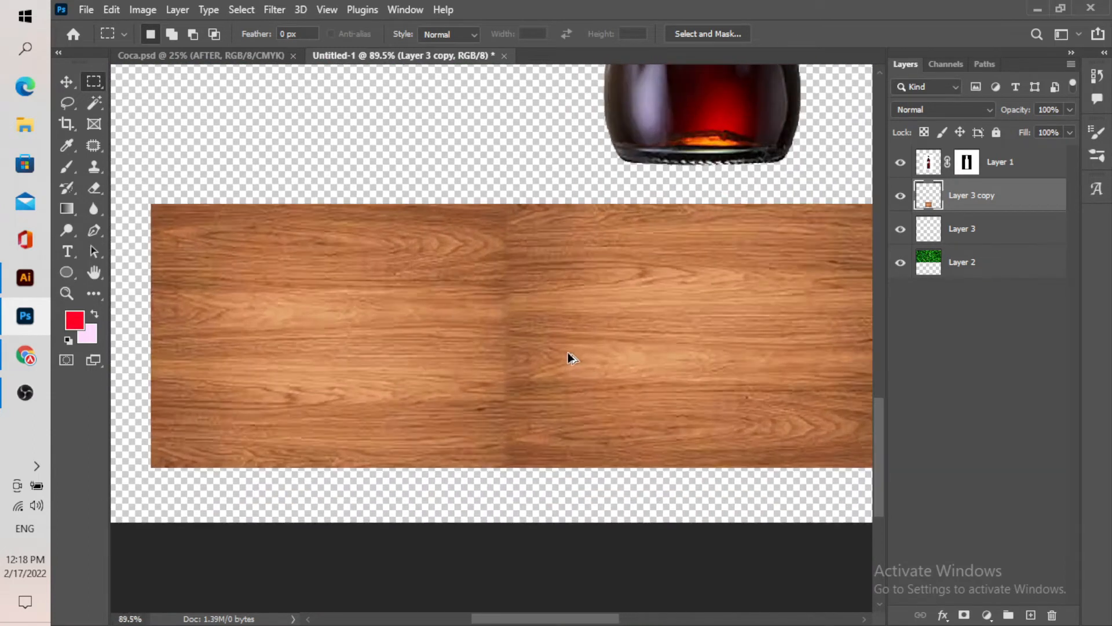
scroll(552, 352, down, 4)
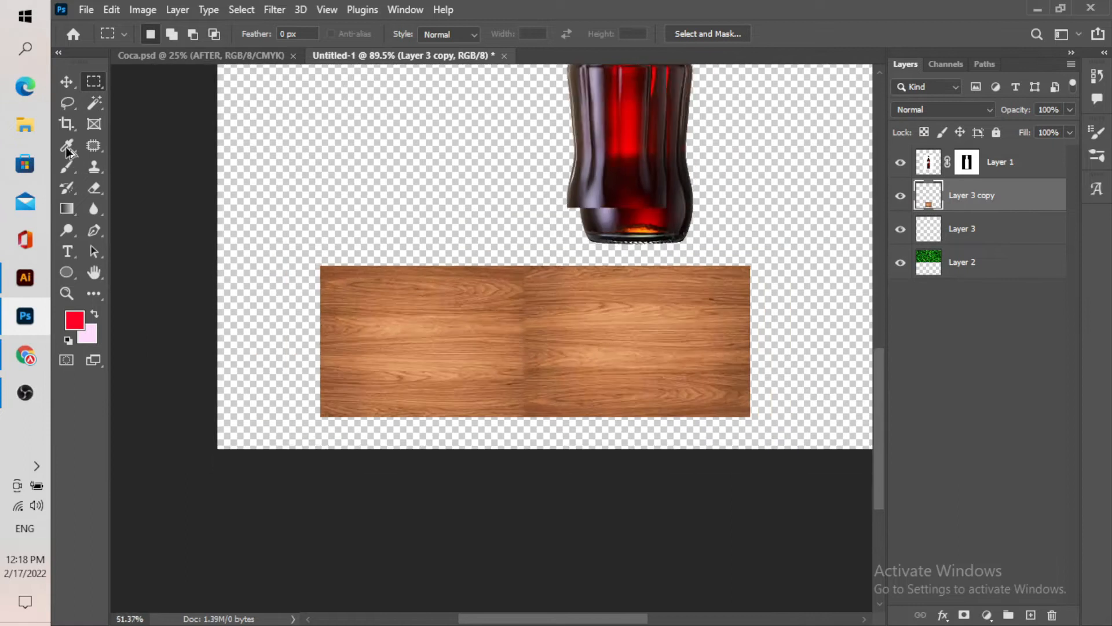
Merge the wood layer and its flipped copy into a single layer
click(68, 83)
shift+click(1008, 238)
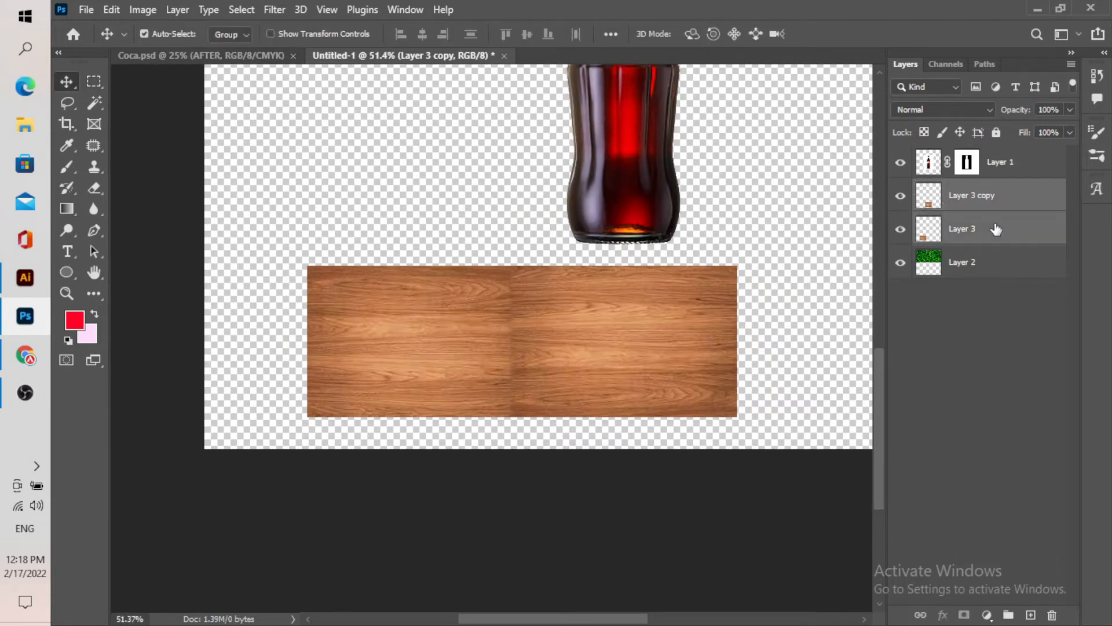
right_click(1004, 230)
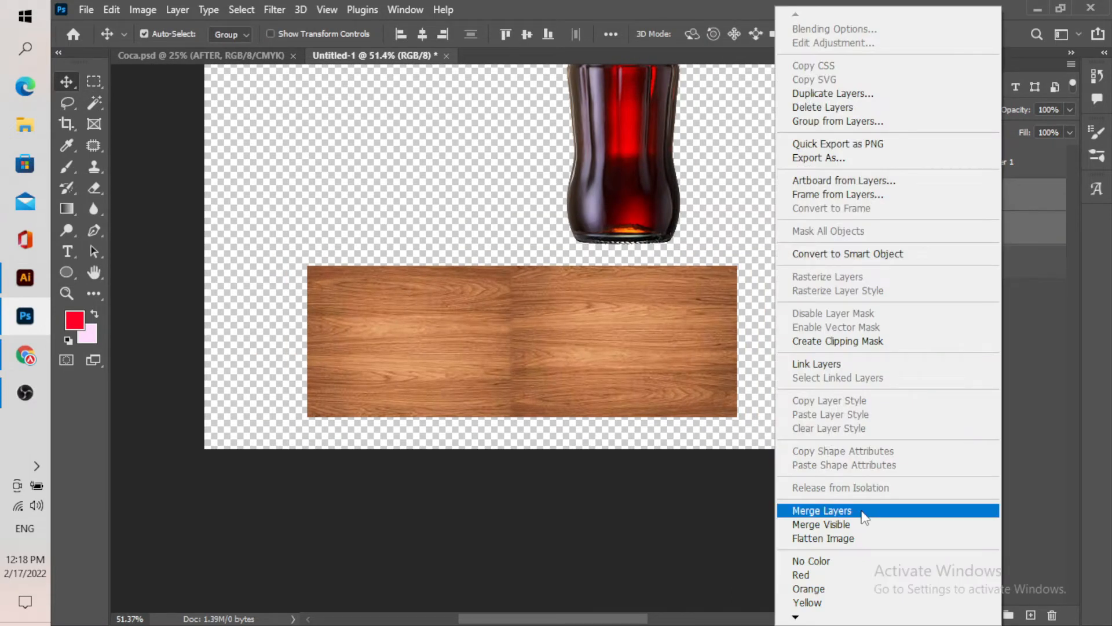
click(822, 510)
Move the merged wood directly below the leaves, flush with the canvas's left edge
scroll(549, 395, down, 2)
scroll(589, 504, down, 1)
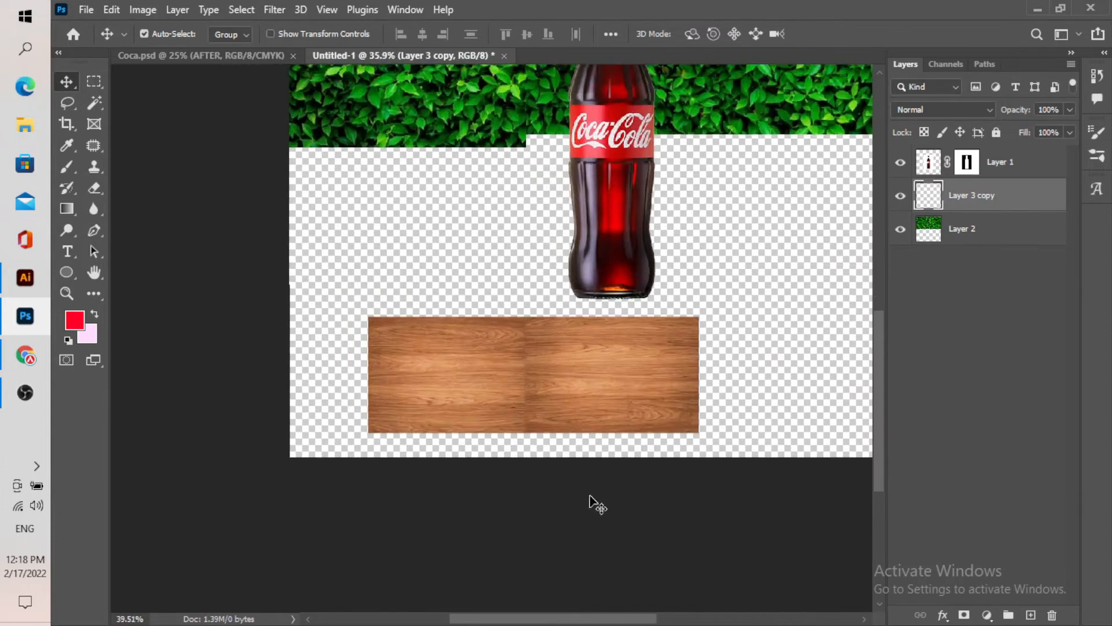
drag(598, 400, 521, 236)
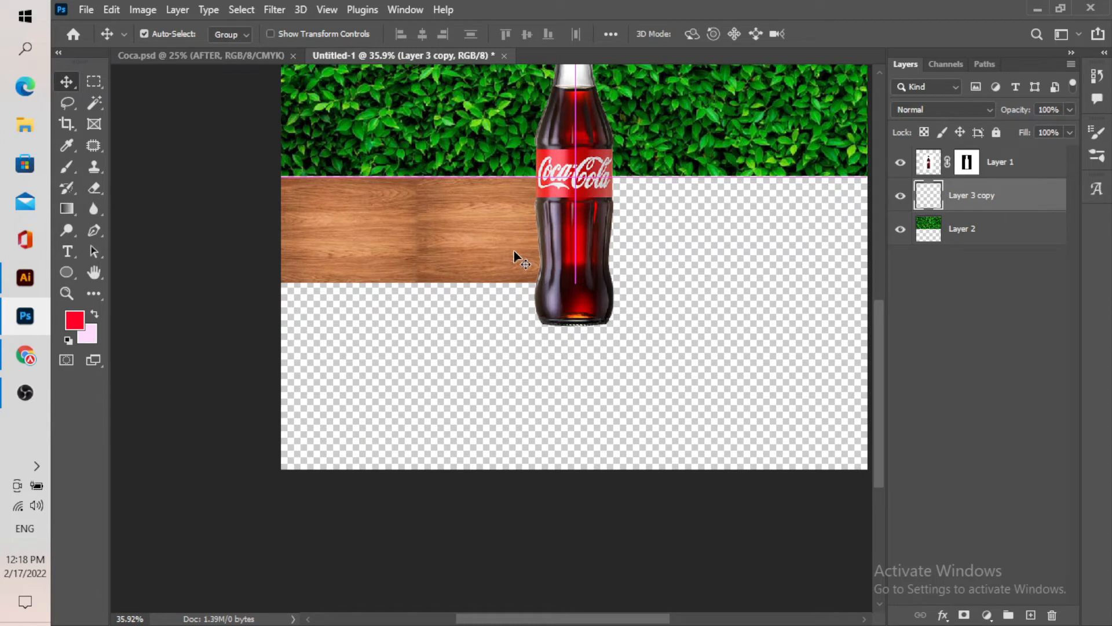
Scale the wood up proportionally and centre it to fill the canvas's lower half, from the leaves' edge to the bottom and past both sides
scroll(515, 256, down, 1)
key(ctrl+t)
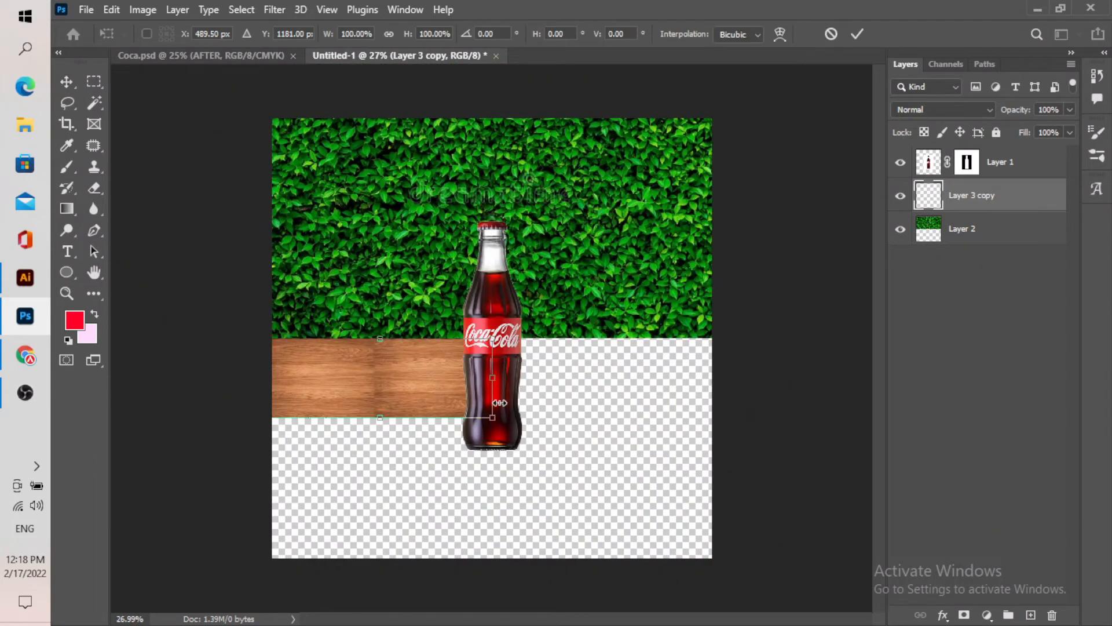
drag(489, 418, 793, 523)
drag(585, 409, 574, 443)
drag(499, 356, 499, 342)
click(852, 36)
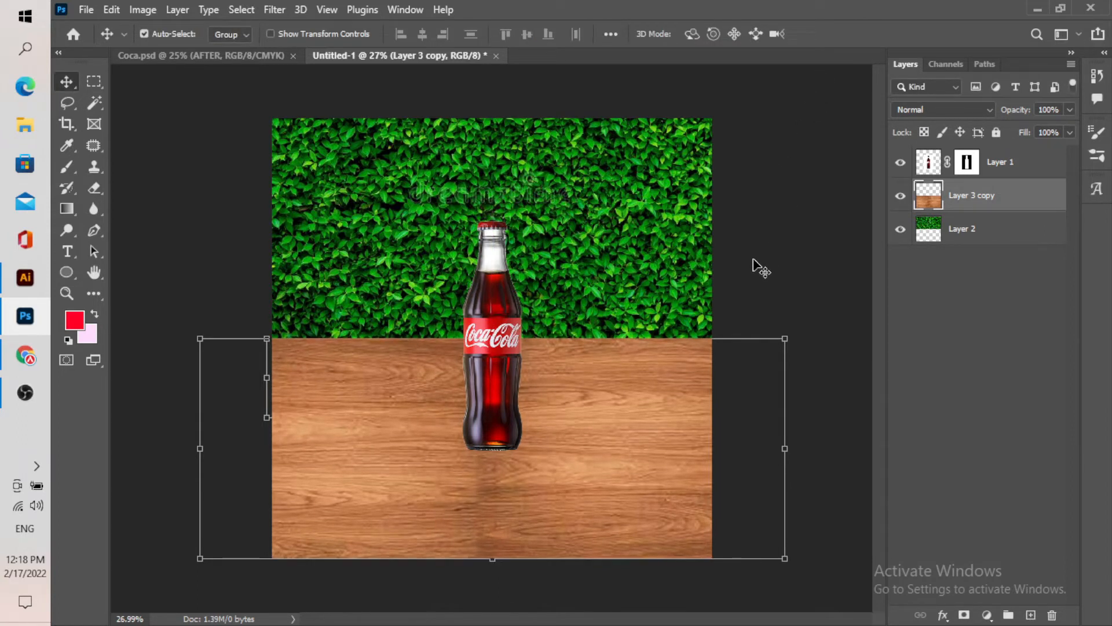
click(754, 260)
scroll(510, 478, down, 4)
scroll(579, 449, up, 4)
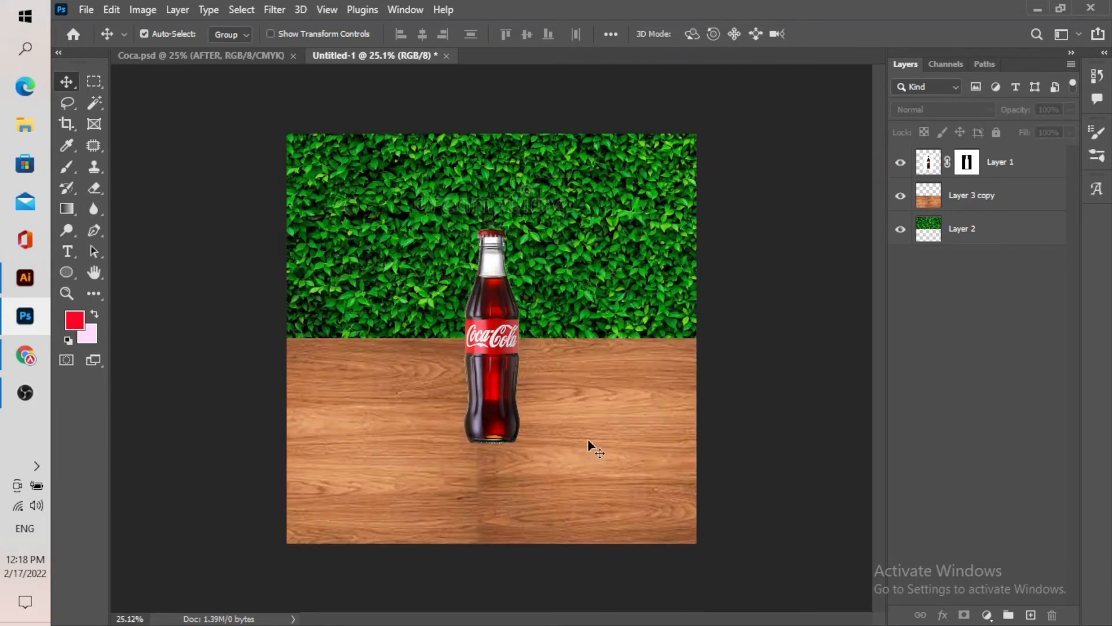
scroll(668, 405, down, 2)
scroll(493, 348, up, 4)
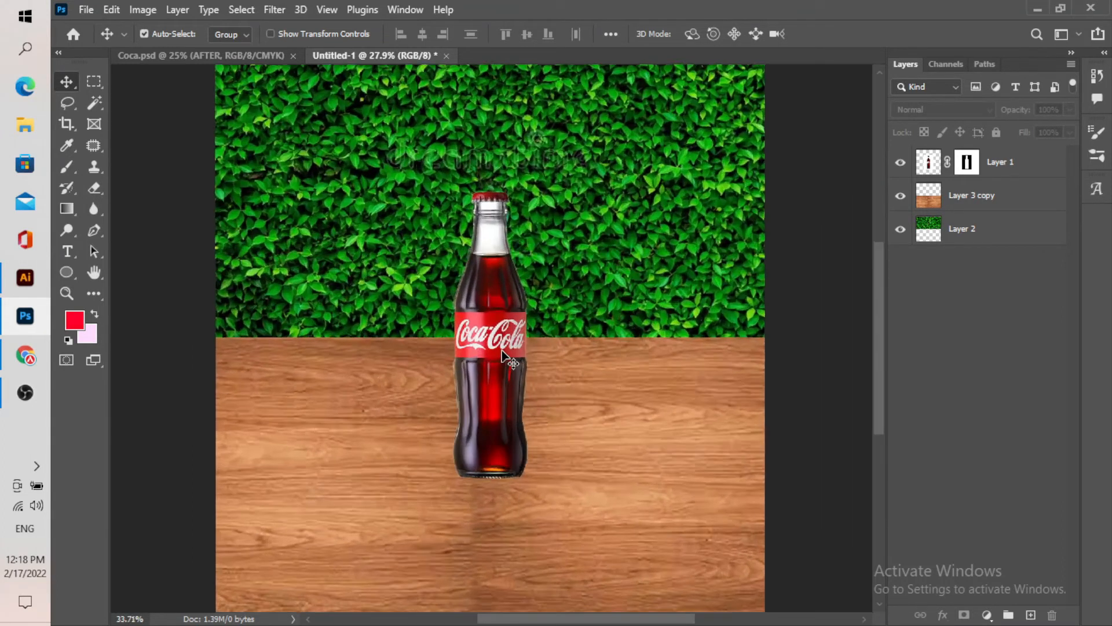
scroll(498, 374, down, 3)
scroll(524, 378, up, 1)
scroll(579, 368, down, 2)
scroll(614, 360, up, 2)
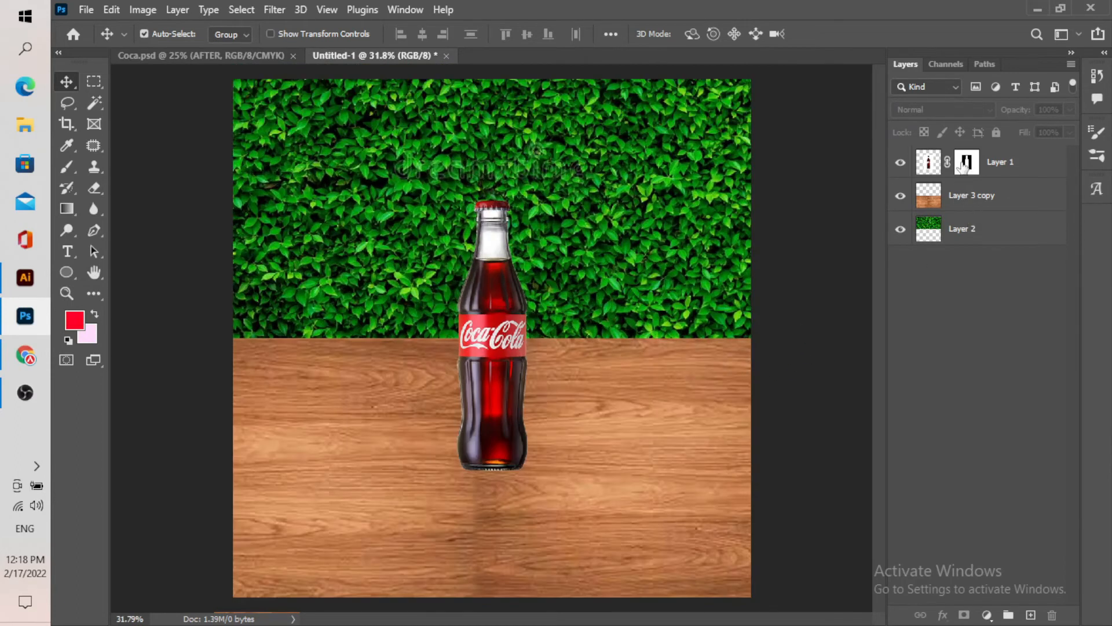
Apply the layer mask on the bottle layer permanently
click(931, 164)
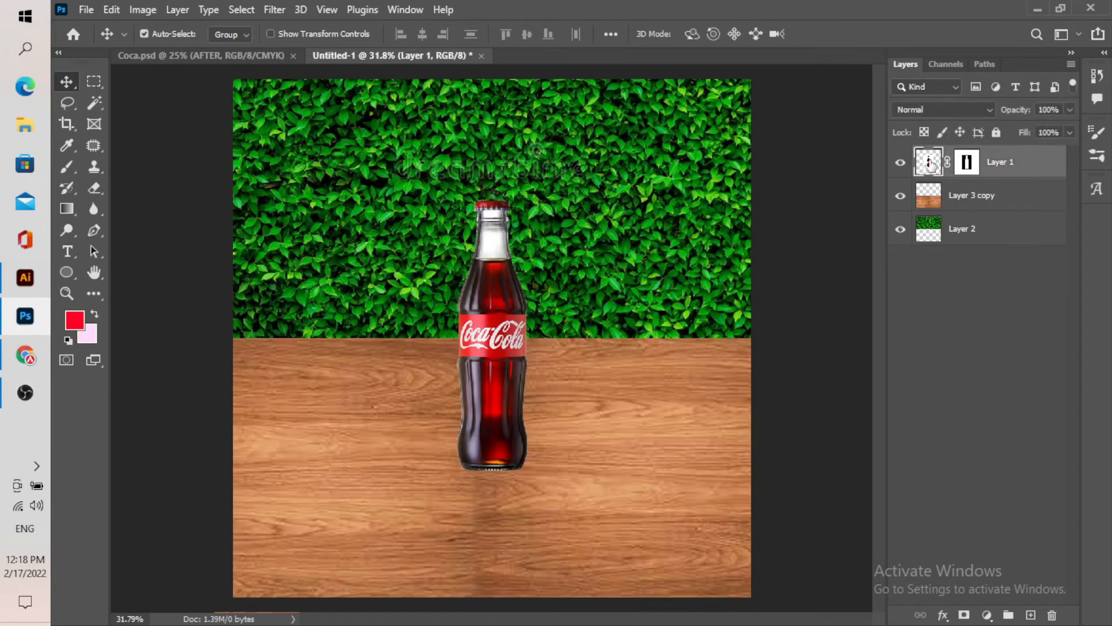
right_click(965, 166)
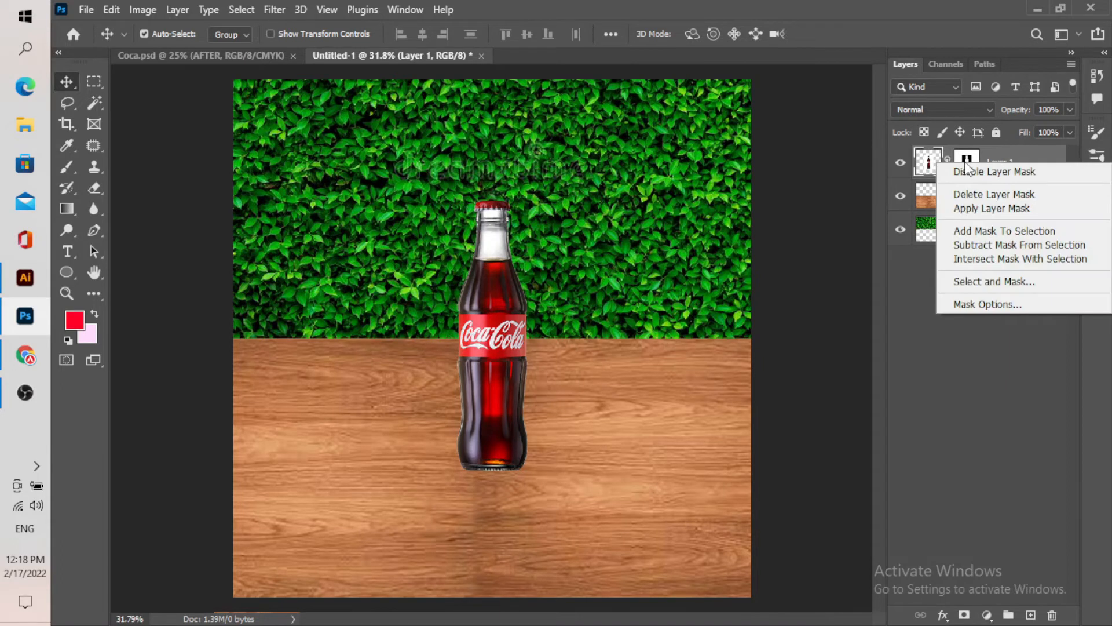
click(1005, 208)
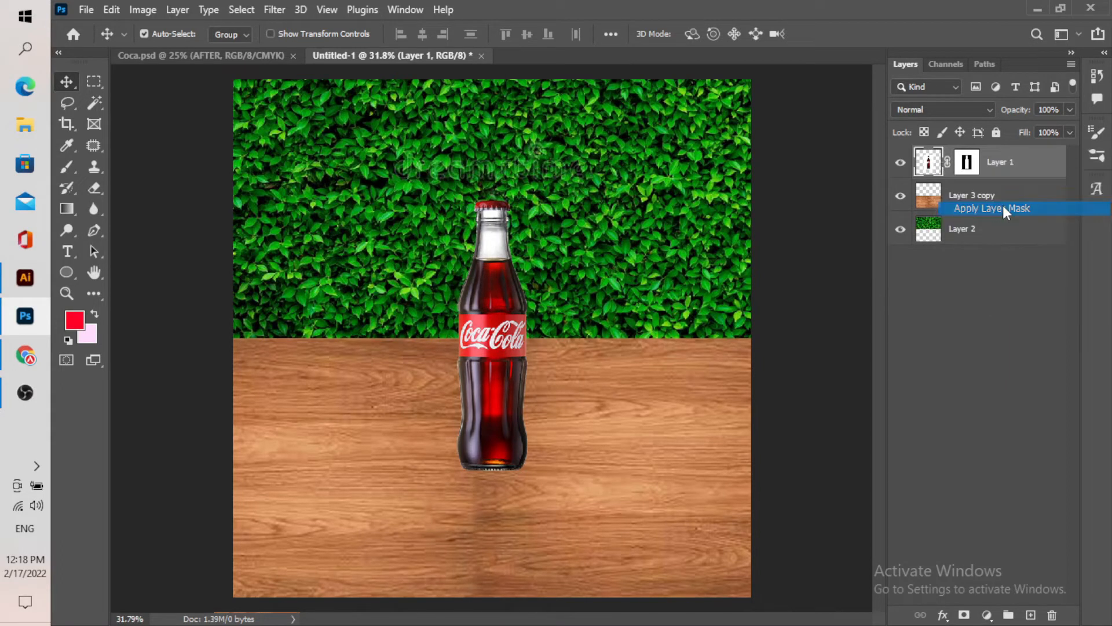
Duplicate the bottle layer within the same document, keeping the name Layer 1 copy
scroll(498, 349, down, 3)
scroll(514, 390, up, 3)
scroll(514, 389, up, 3)
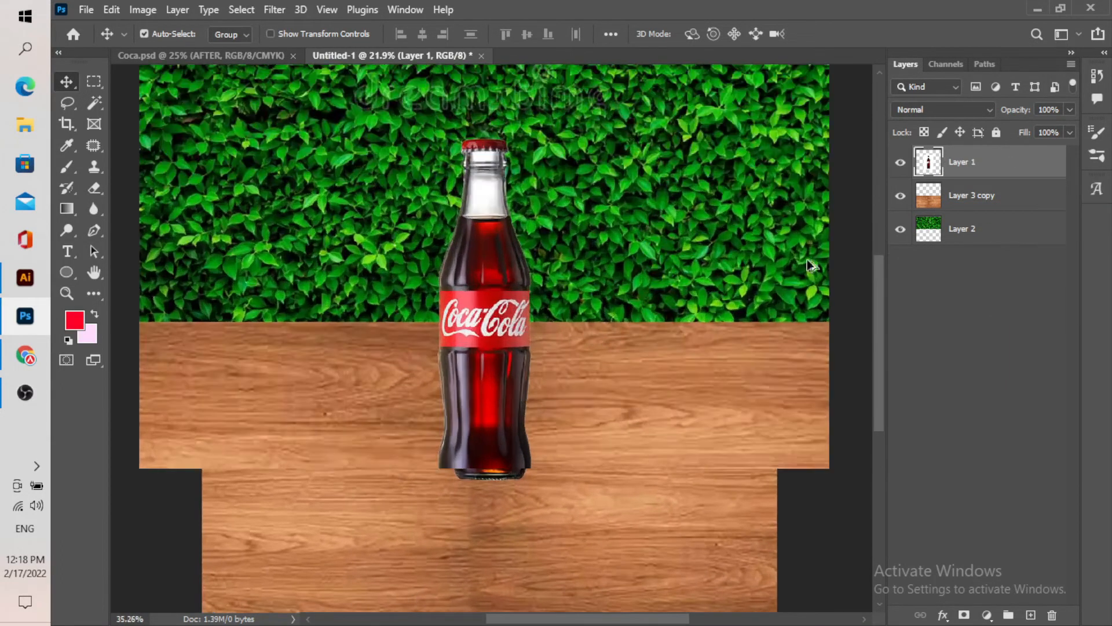
right_click(984, 169)
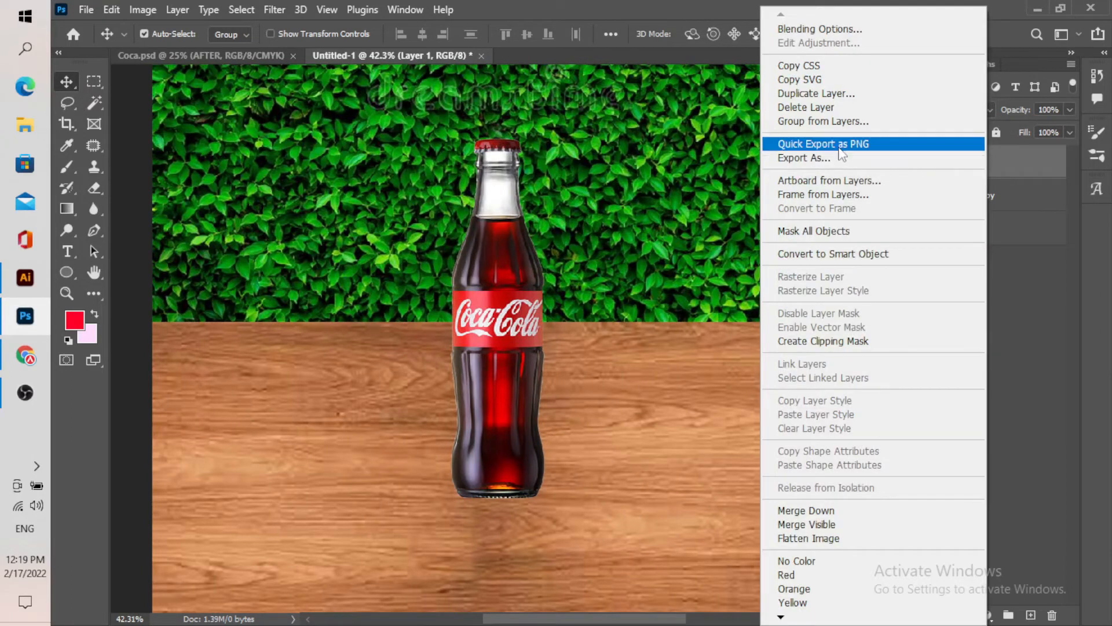
click(828, 94)
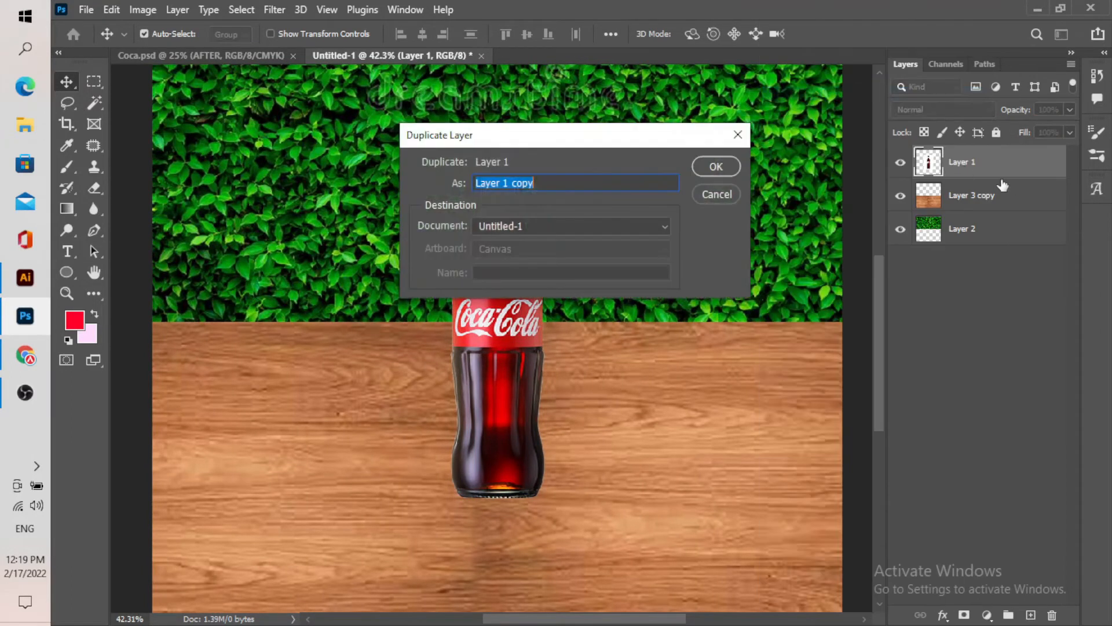
click(714, 166)
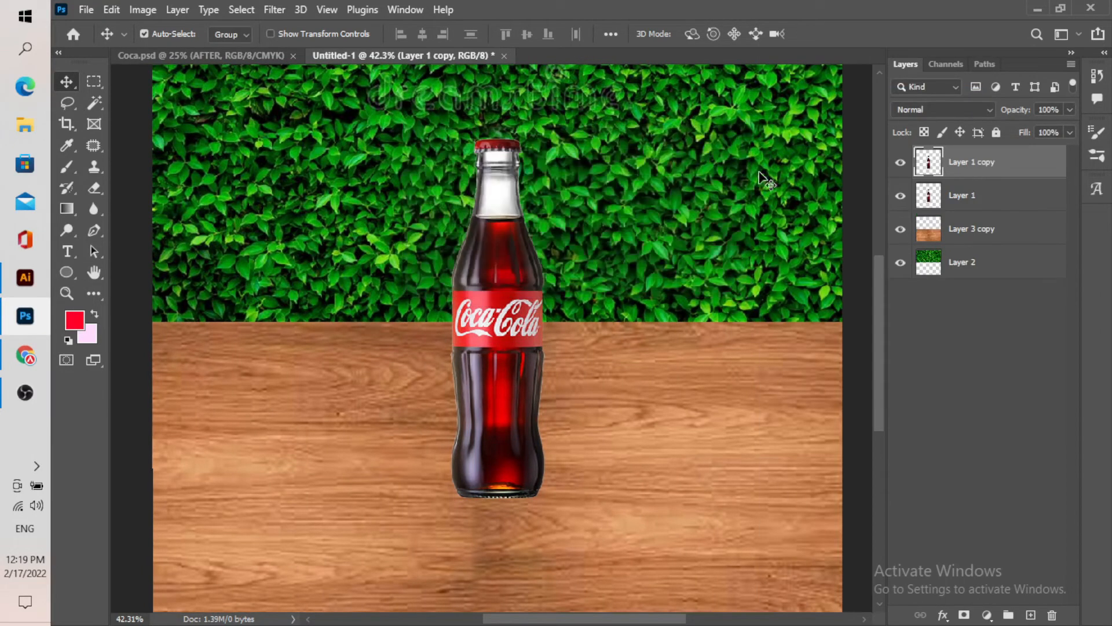
Load the original bottle layer's outline as a selection and hide the bottle copy above it
click(931, 199)
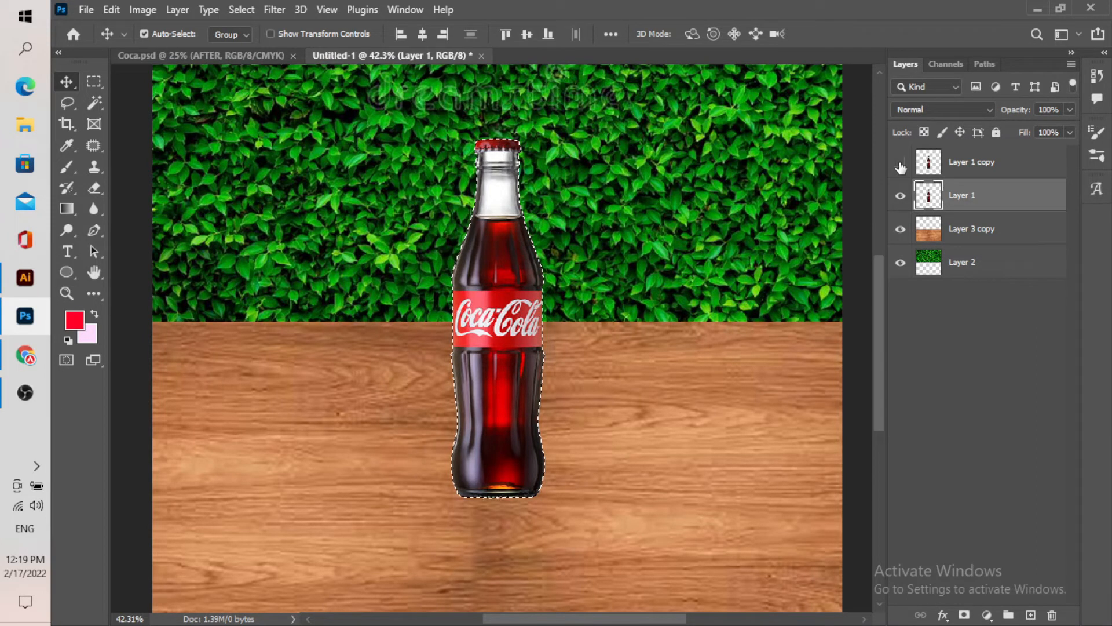
scroll(534, 365, down, 5)
scroll(524, 365, up, 4)
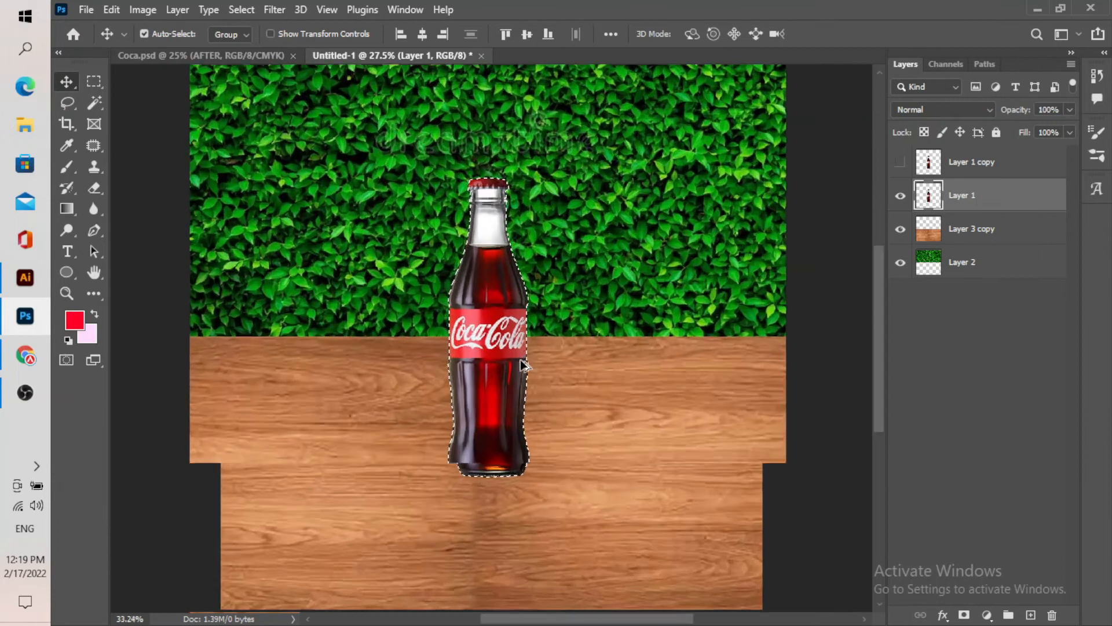
scroll(504, 400, down, 1)
scroll(504, 400, up, 2)
scroll(504, 399, up, 1)
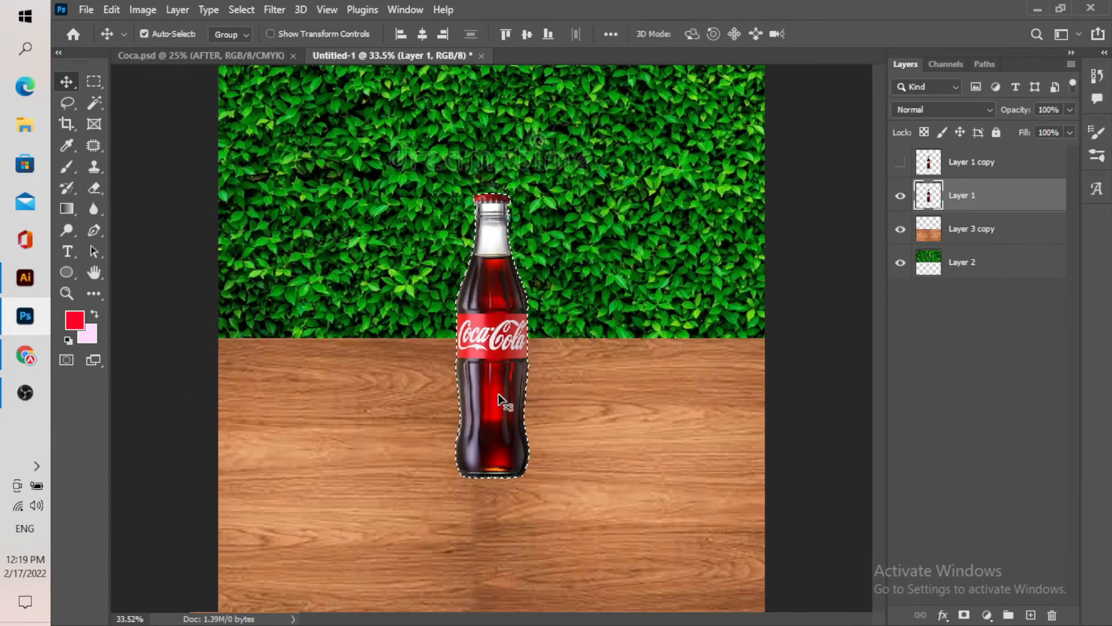
Fill the bottle selection on Layer 1 with a reversed linear gradient, black at the base fading to pink at the cap
click(74, 207)
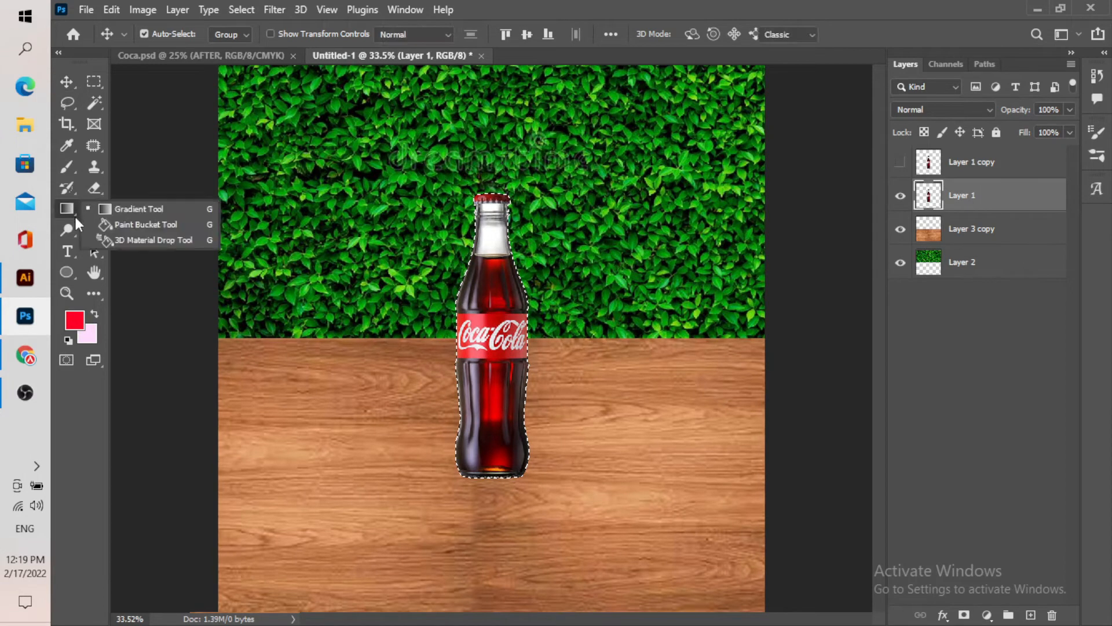
click(141, 208)
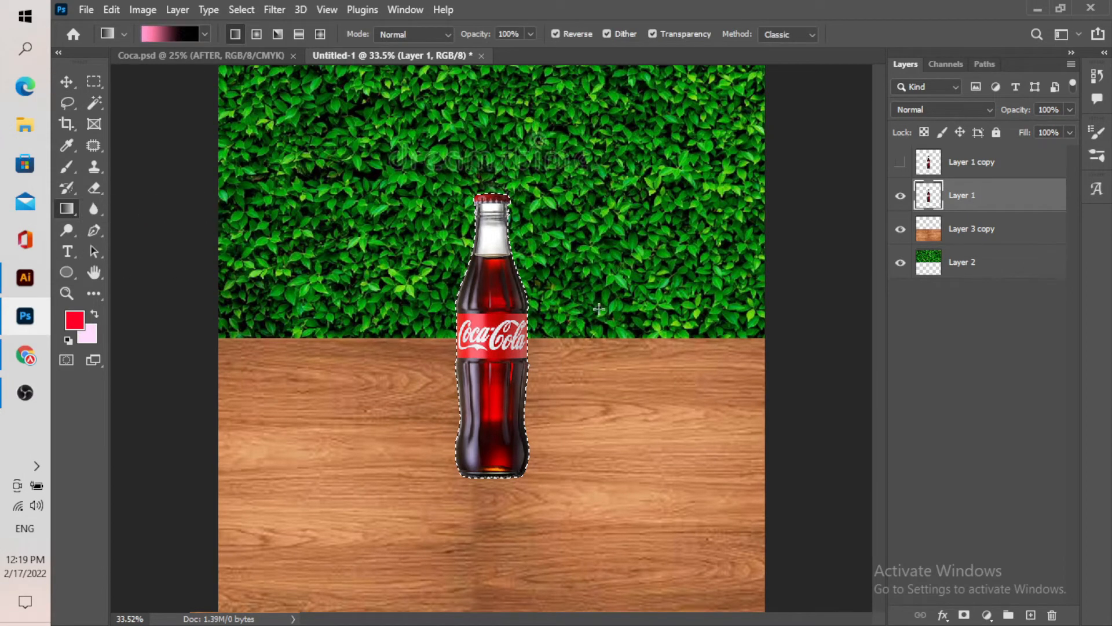
scroll(556, 374, down, 2)
scroll(496, 355, up, 2)
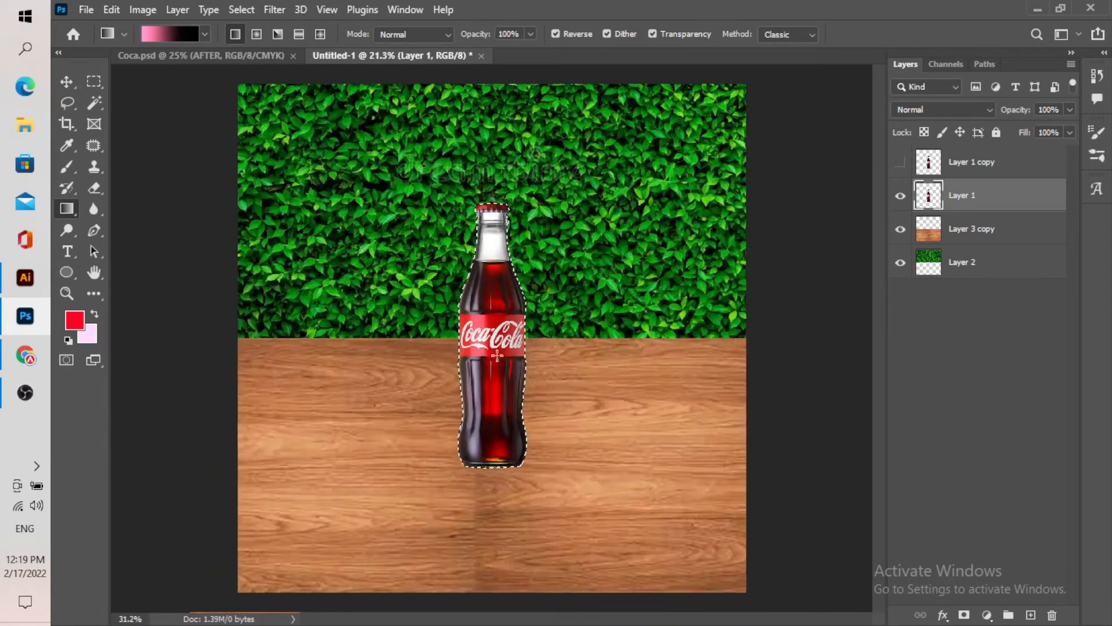
scroll(507, 539, up, 1)
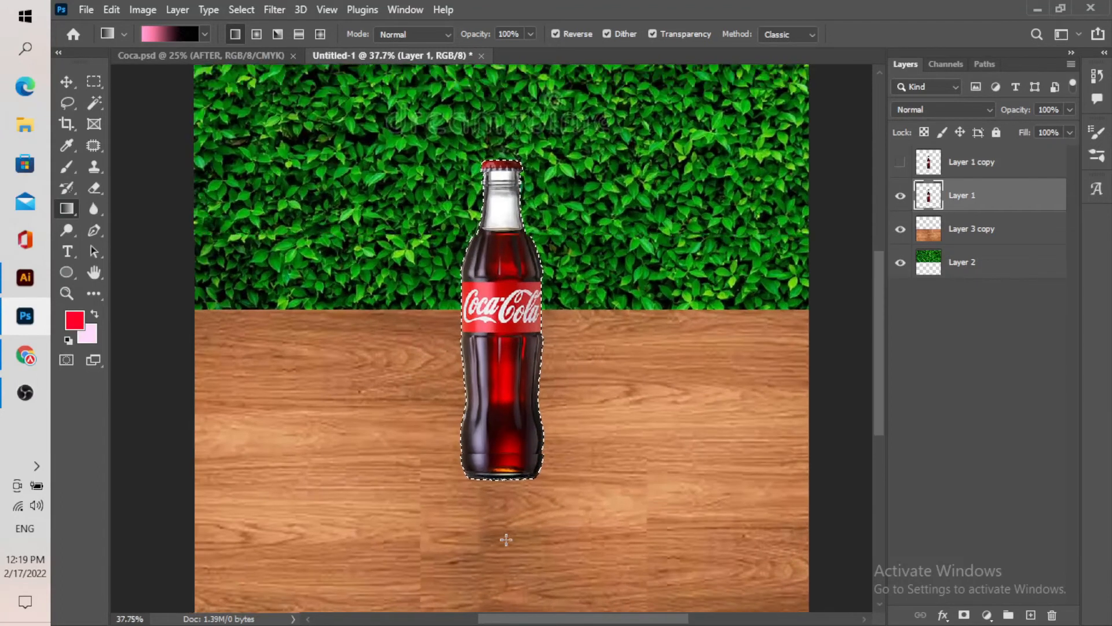
drag(497, 540, 505, 166)
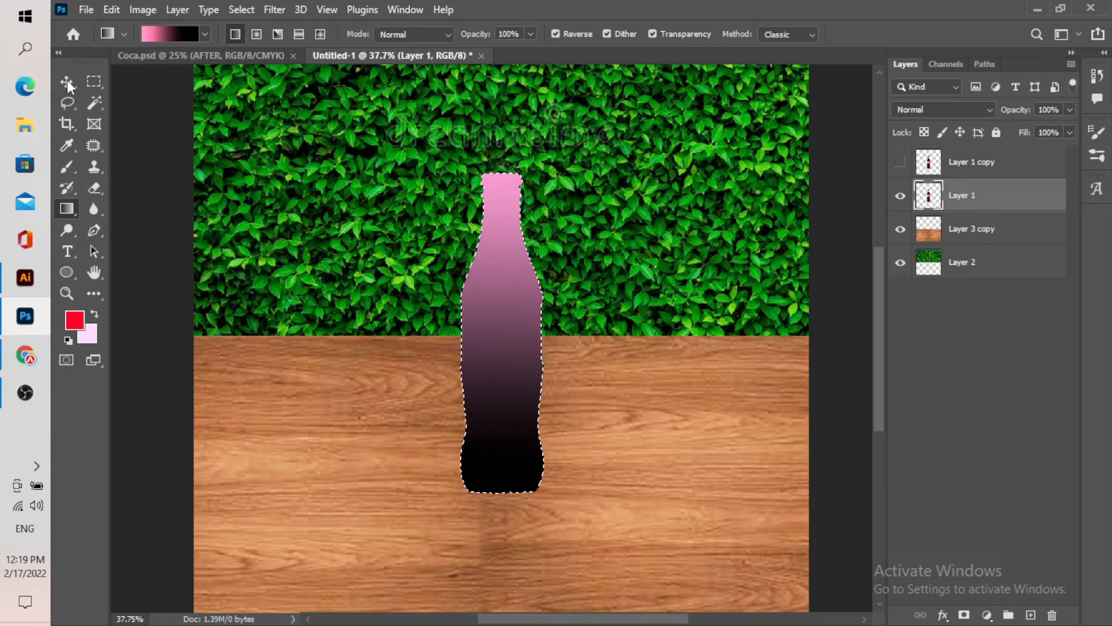
Deselect the bottle outline and show the bottle copy above the gradient silhouette again
click(67, 80)
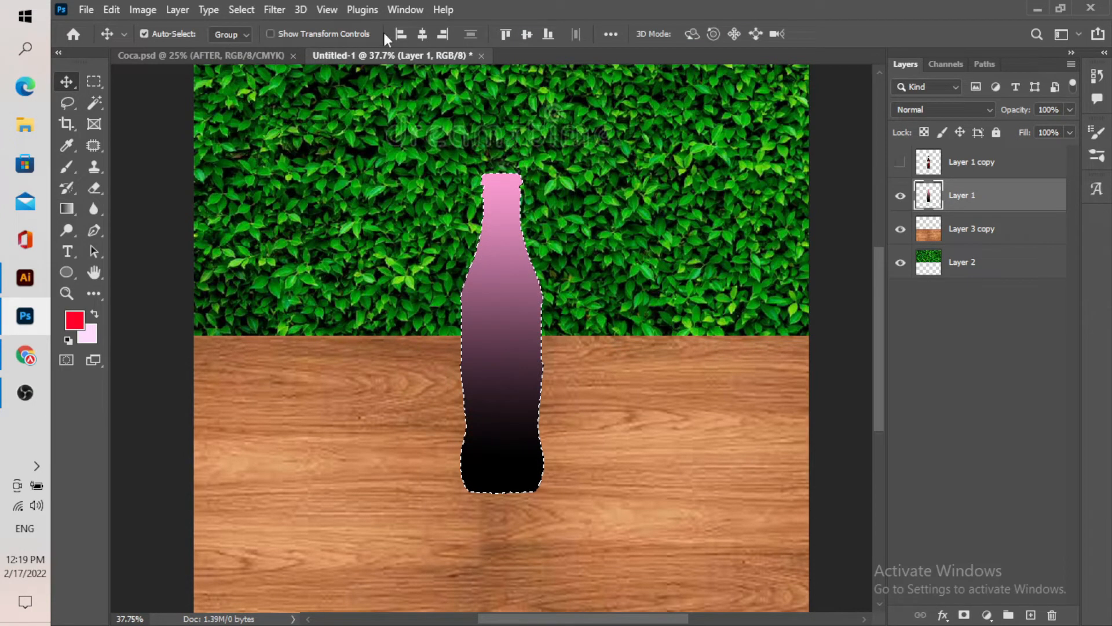
click(243, 11)
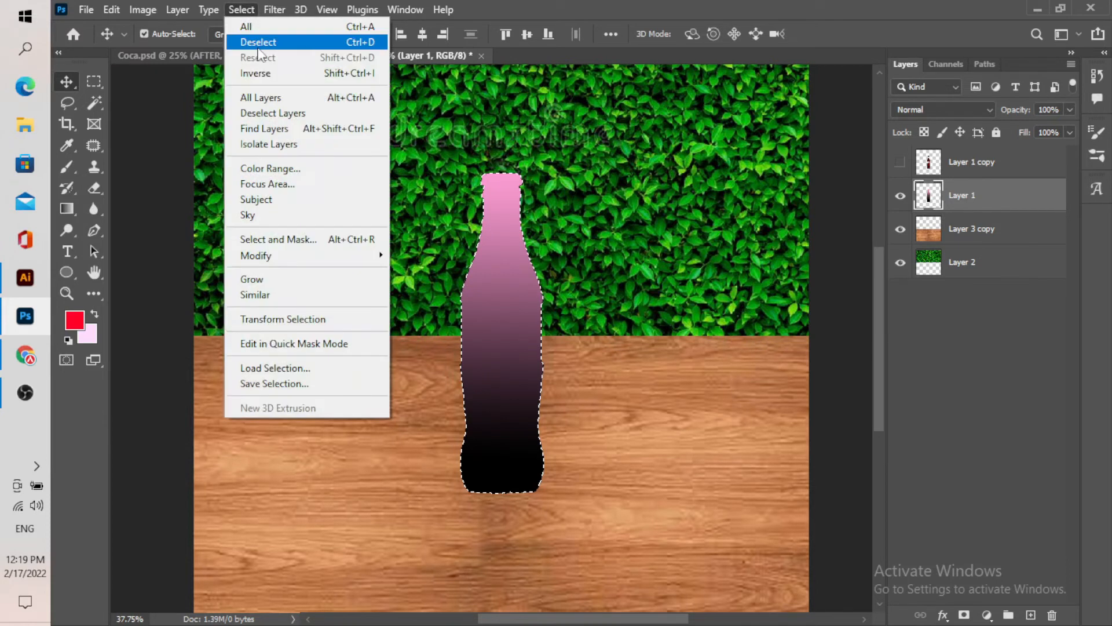
click(258, 48)
scroll(501, 276, down, 4)
scroll(520, 311, up, 4)
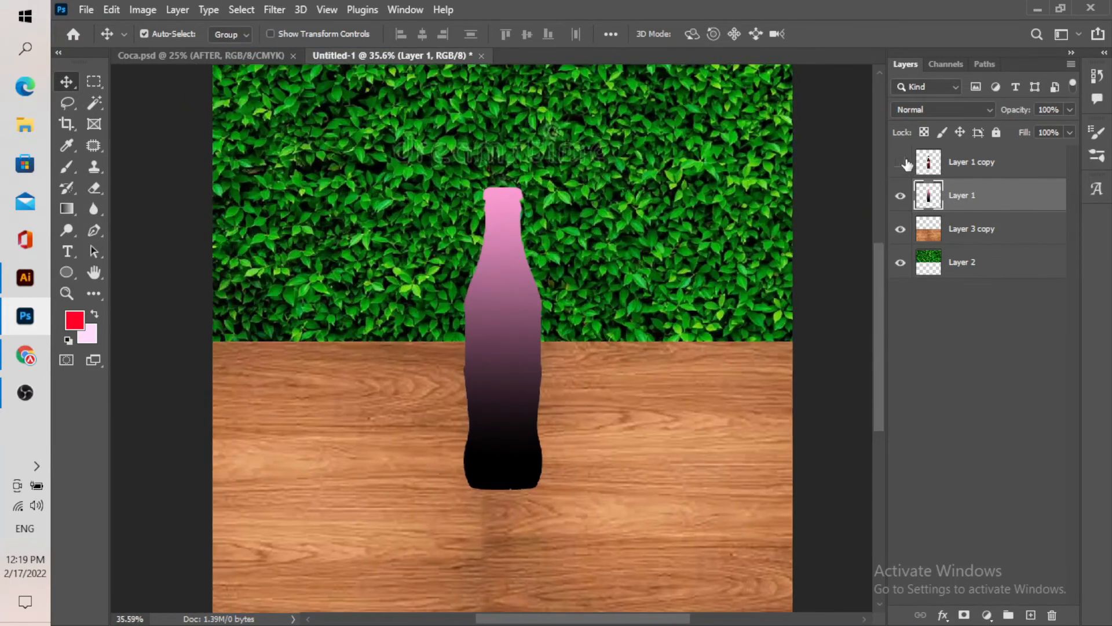
click(901, 162)
scroll(517, 341, down, 2)
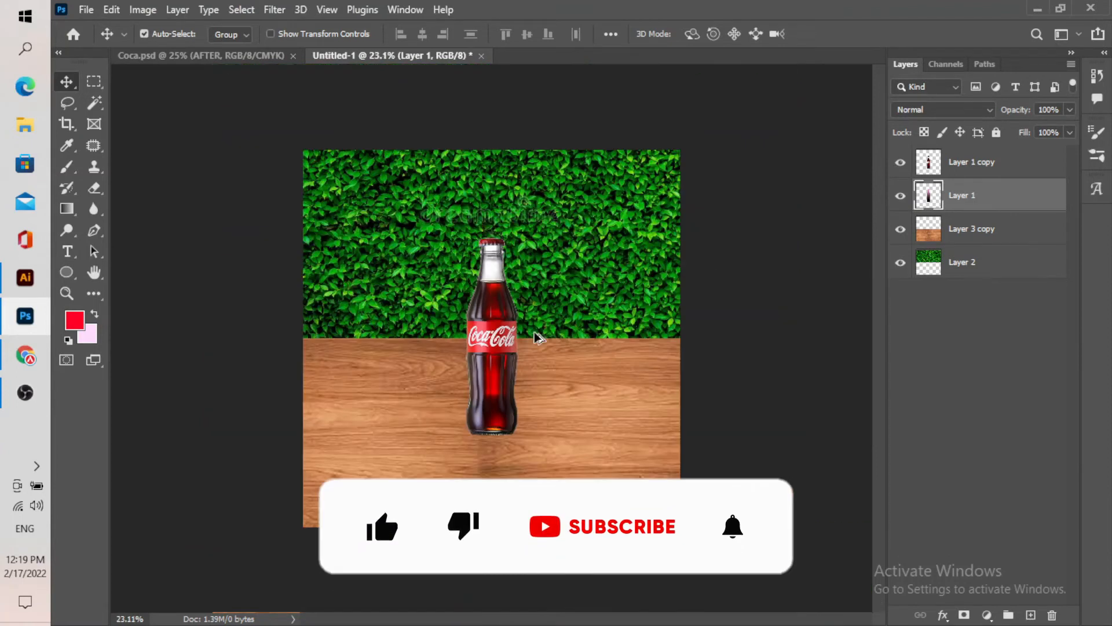
scroll(517, 341, up, 2)
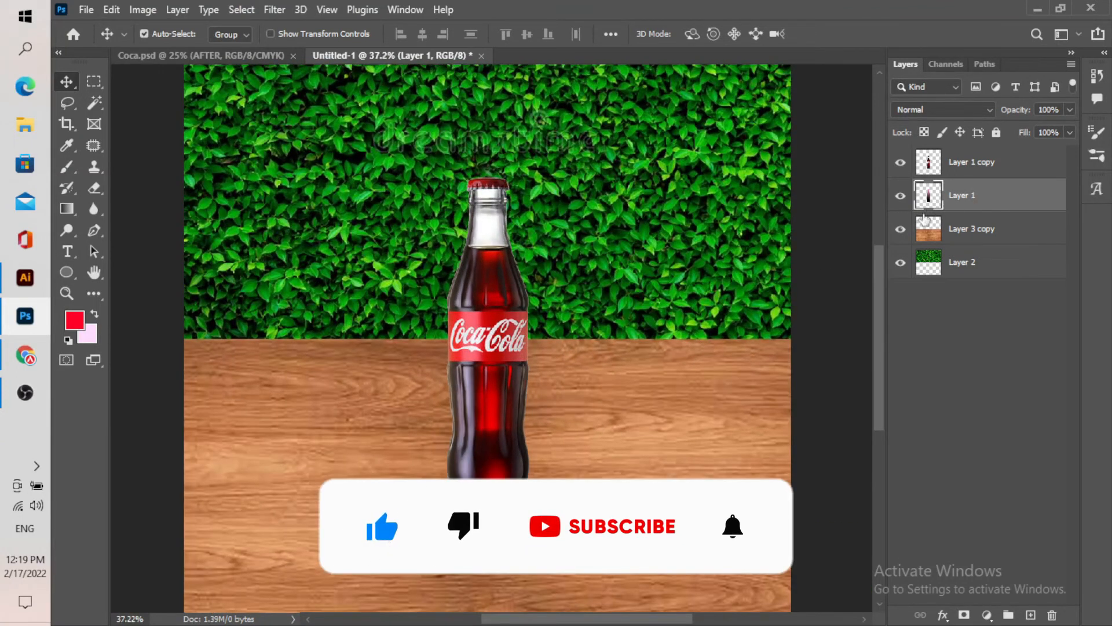
Skew the gradient silhouette's top to the right with the Perspective transform, to about -31.57° horizontally, keeping its base under the bottle
click(112, 10)
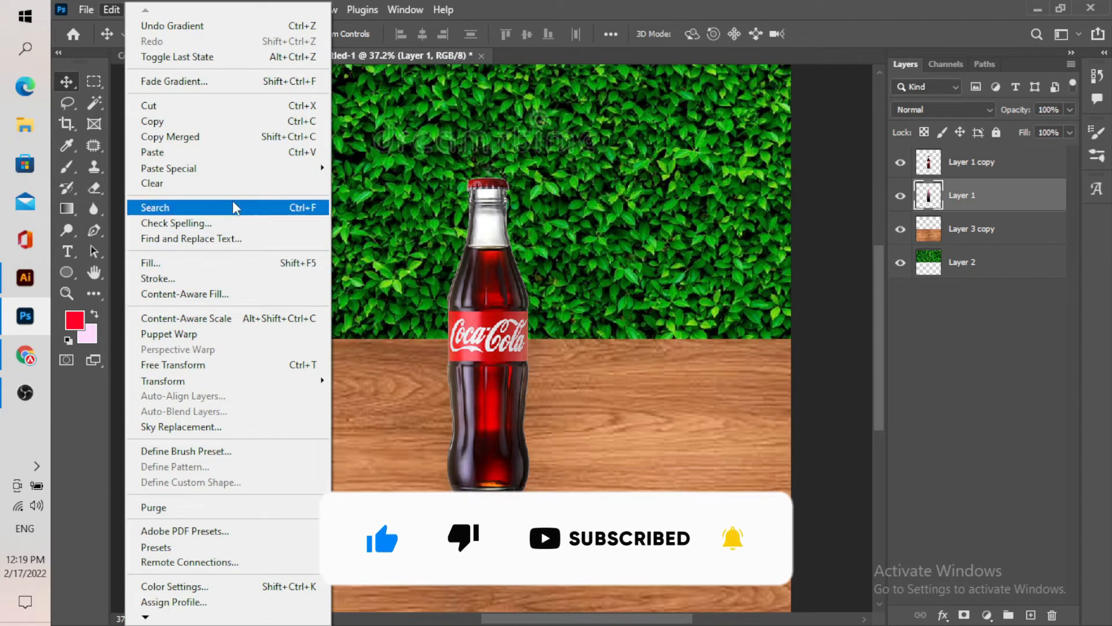
mouse_move(282, 394)
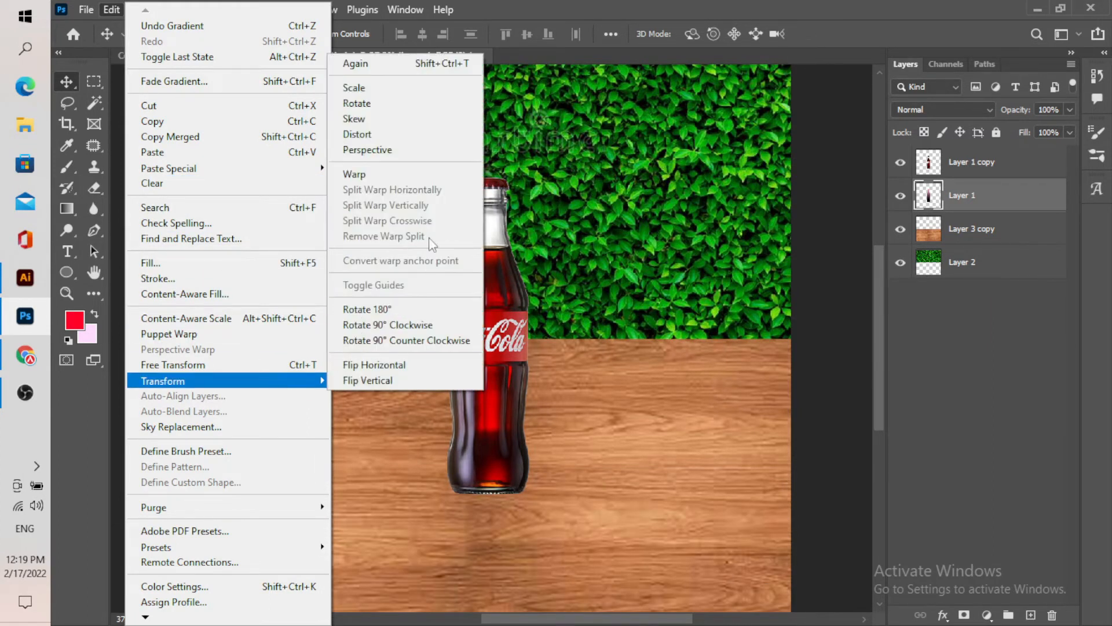
click(408, 150)
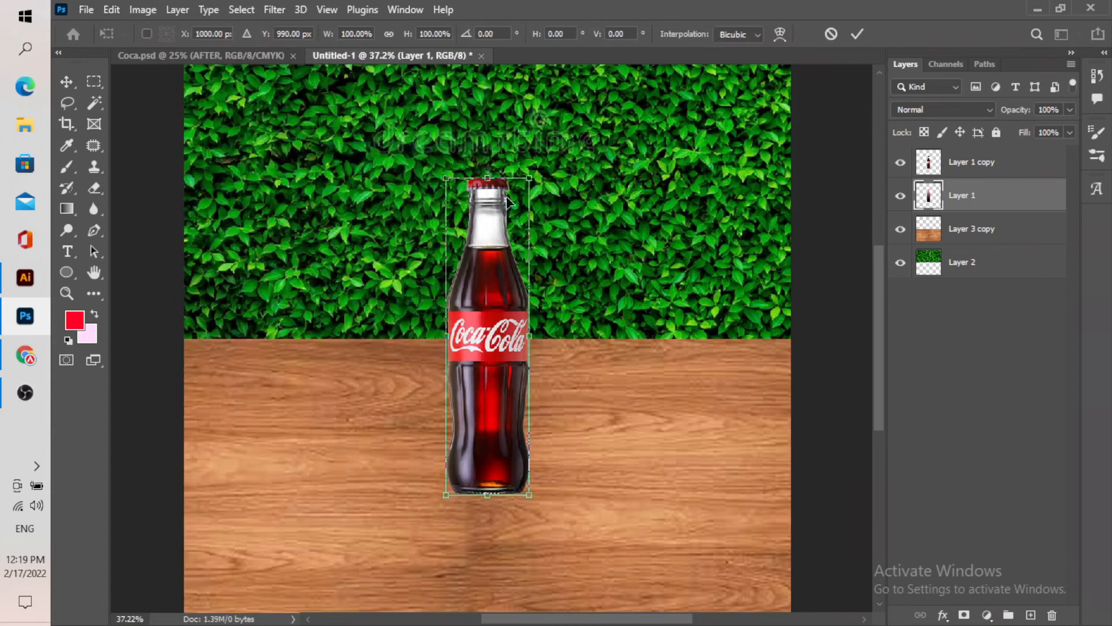
drag(487, 183, 651, 228)
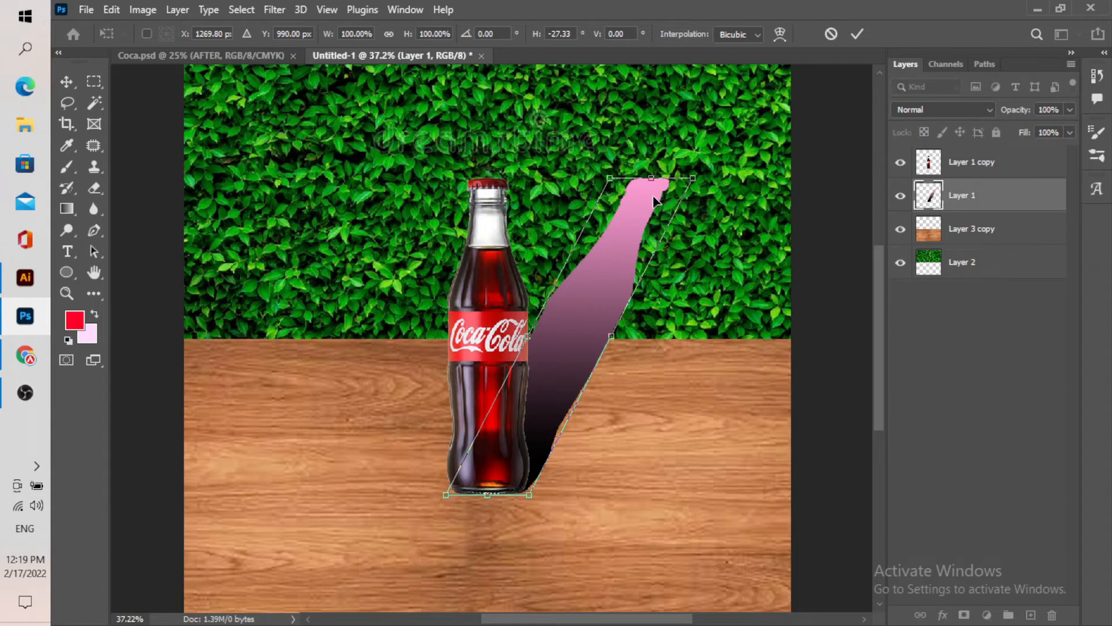
drag(651, 182, 682, 204)
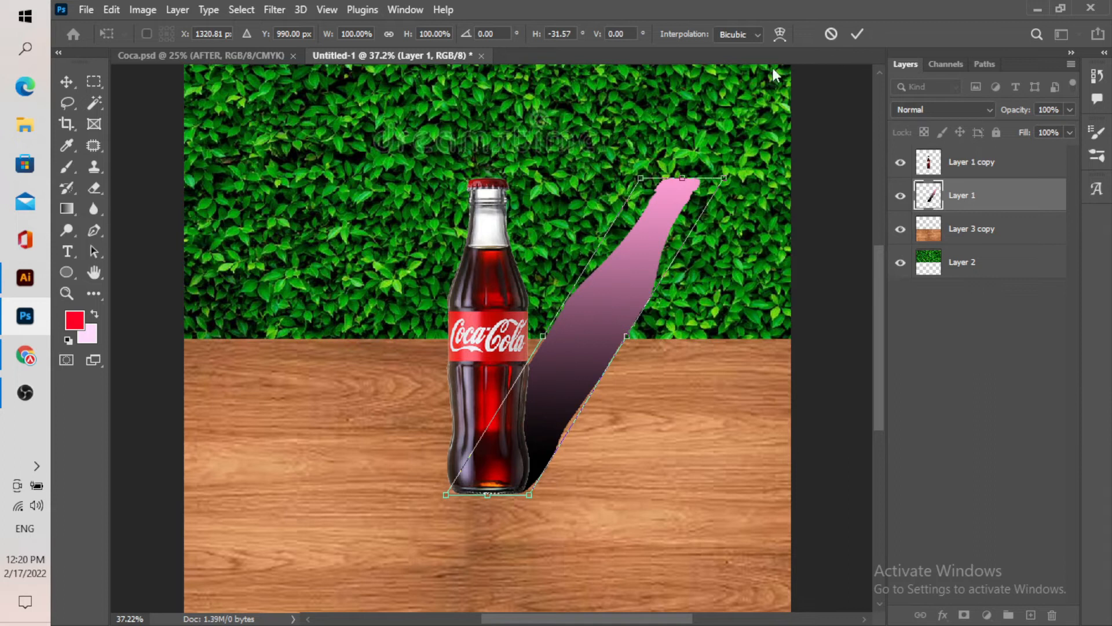
click(70, 74)
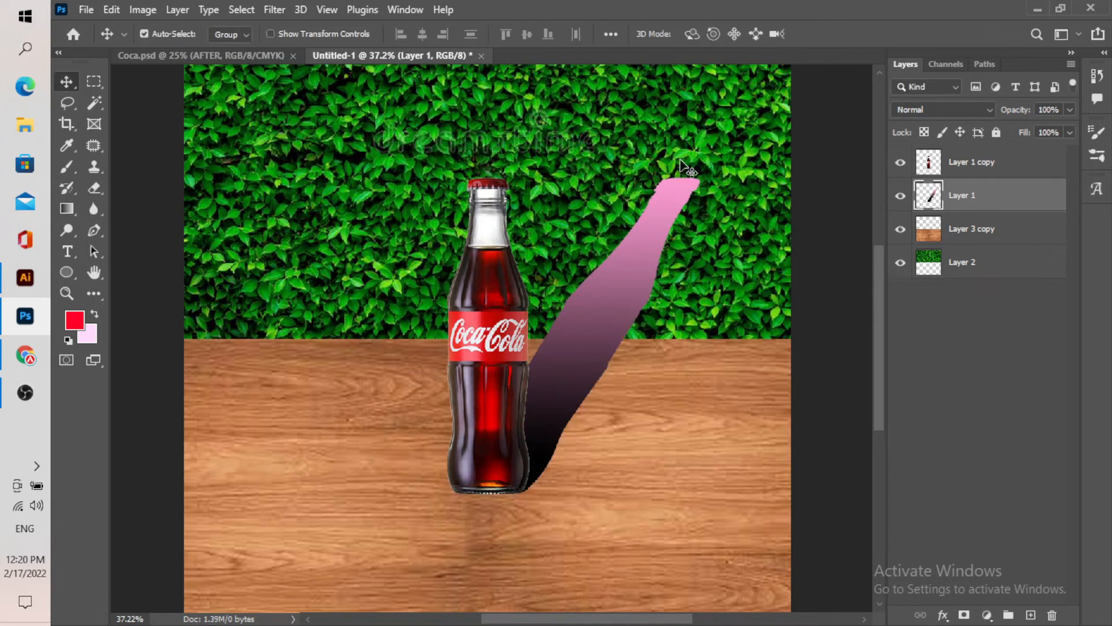
Scale the slanted gradient silhouette on Layer 1 down proportionally to about 85.81%, keeping its base level with the bottle's base
scroll(623, 266, down, 1)
scroll(624, 266, up, 2)
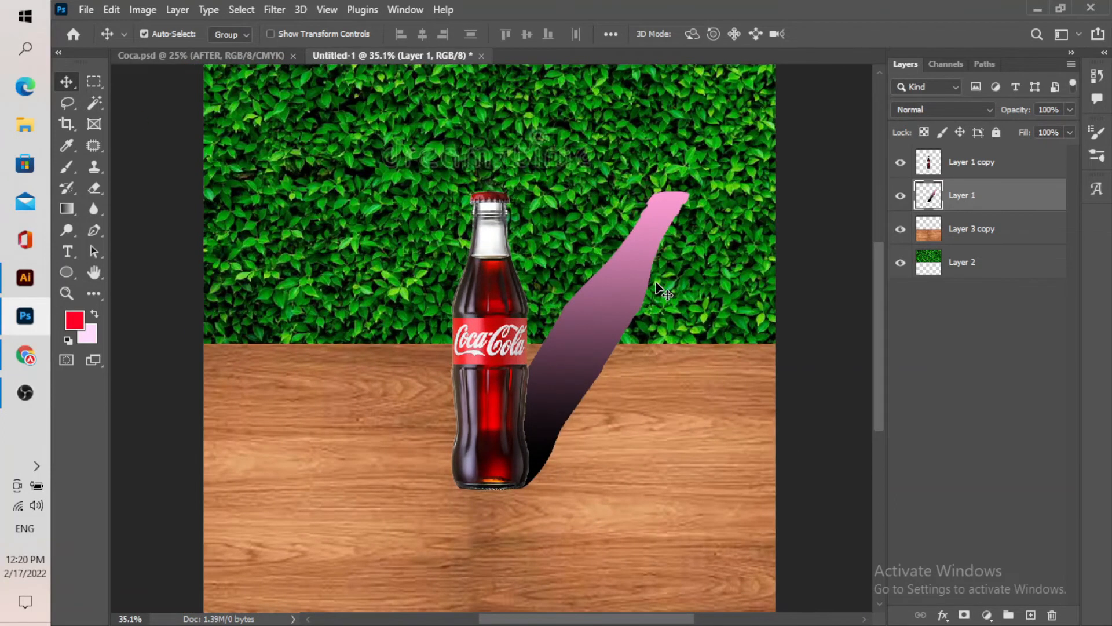
key(ctrl+t)
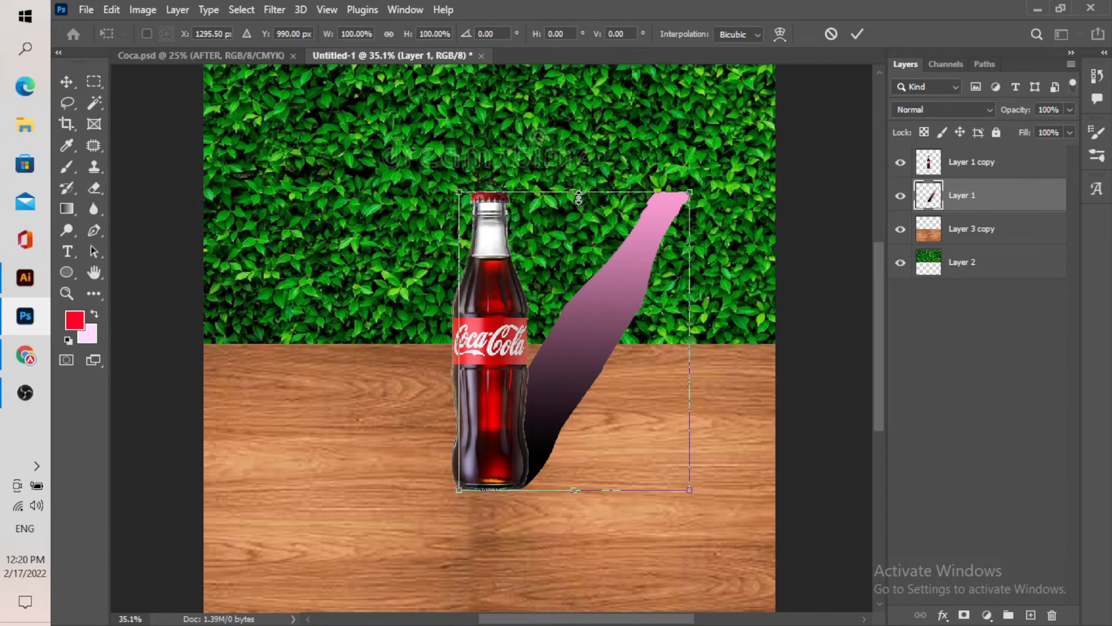
drag(577, 195, 555, 237)
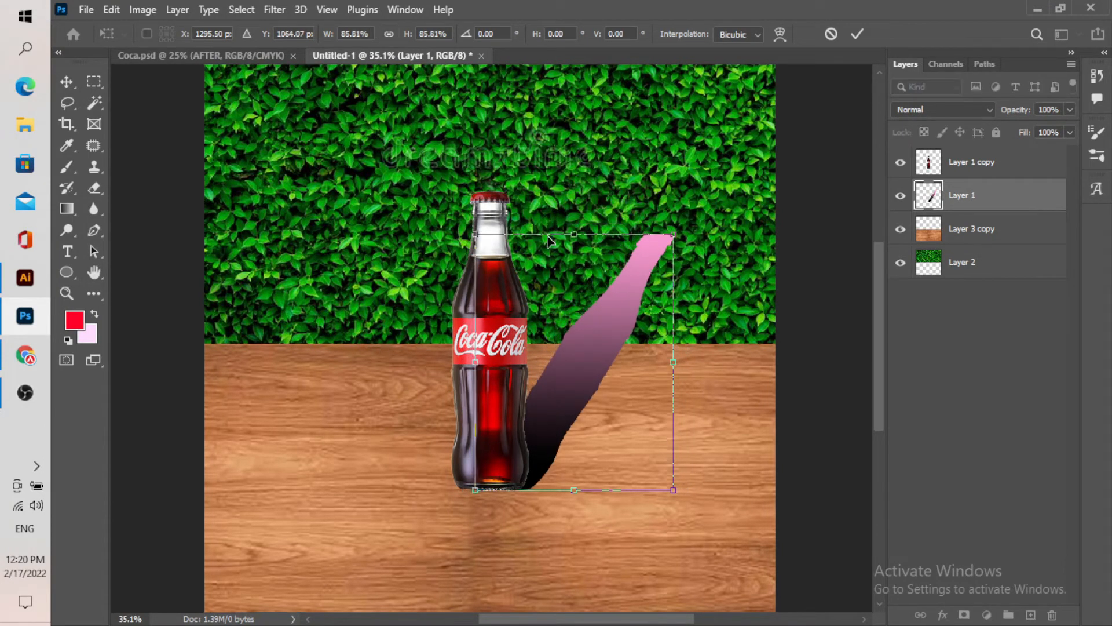
click(856, 36)
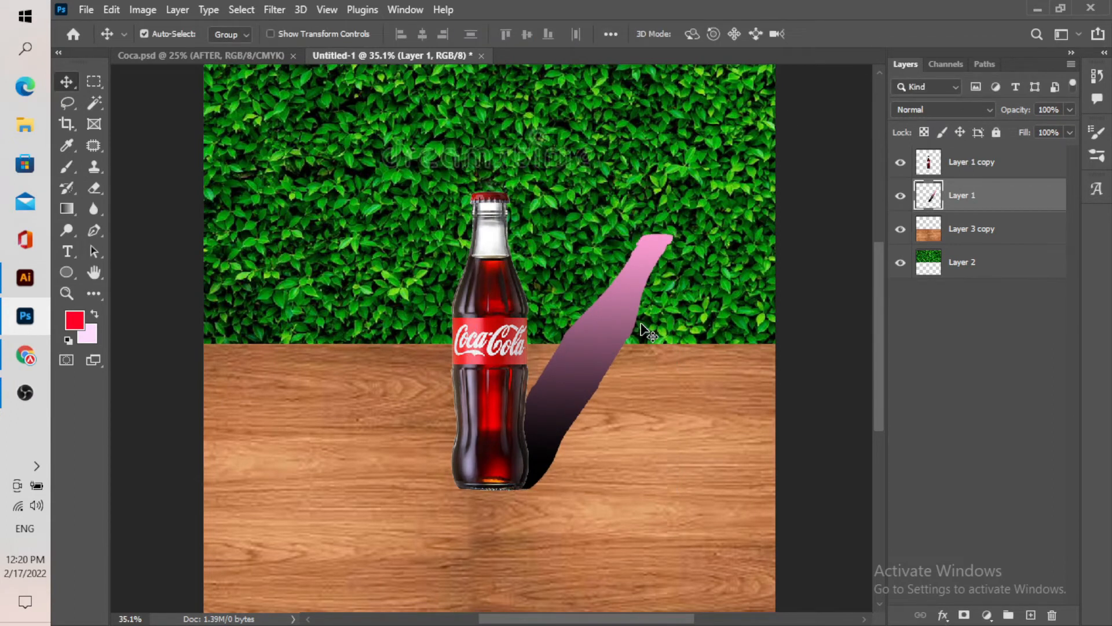
Nudge the gradient silhouette left until its dark base tucks under the bottle's base
key(Left)
key(Left)
key(Left)
key(Left)
key(Left)
key(Left)
key(Left)
key(Left)
key(Left)
key(Left)
key(Left)
key(Left)
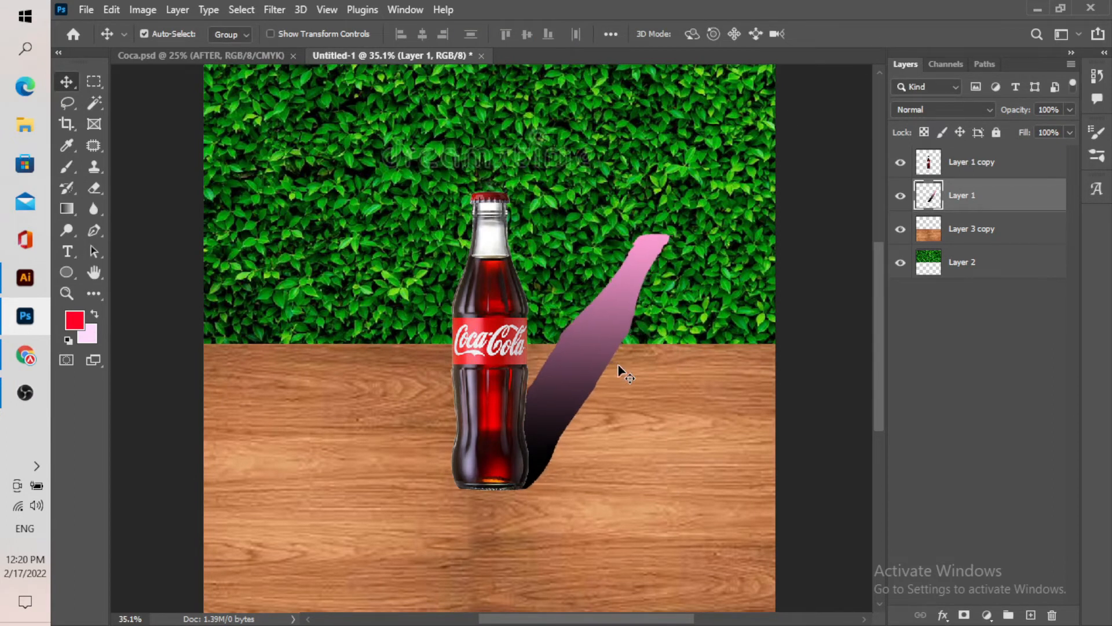
key(Left)
key(Left)
key(Left)
key(Left)
key(Left)
key(Left)
key(Left)
key(Left)
key(Left)
key(Left)
key(Left)
key(Left)
key(Left)
key(Left)
key(Left)
key(Left)
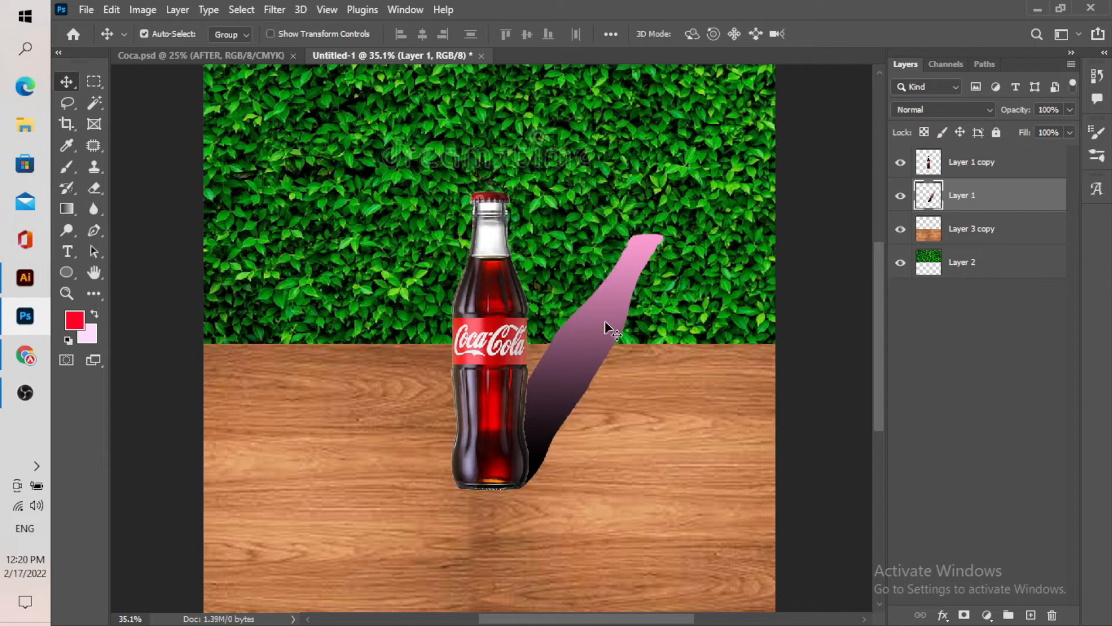
Set the blending mode of the silhouette on Layer 1 to Multiply
scroll(595, 336, up, 2)
click(969, 110)
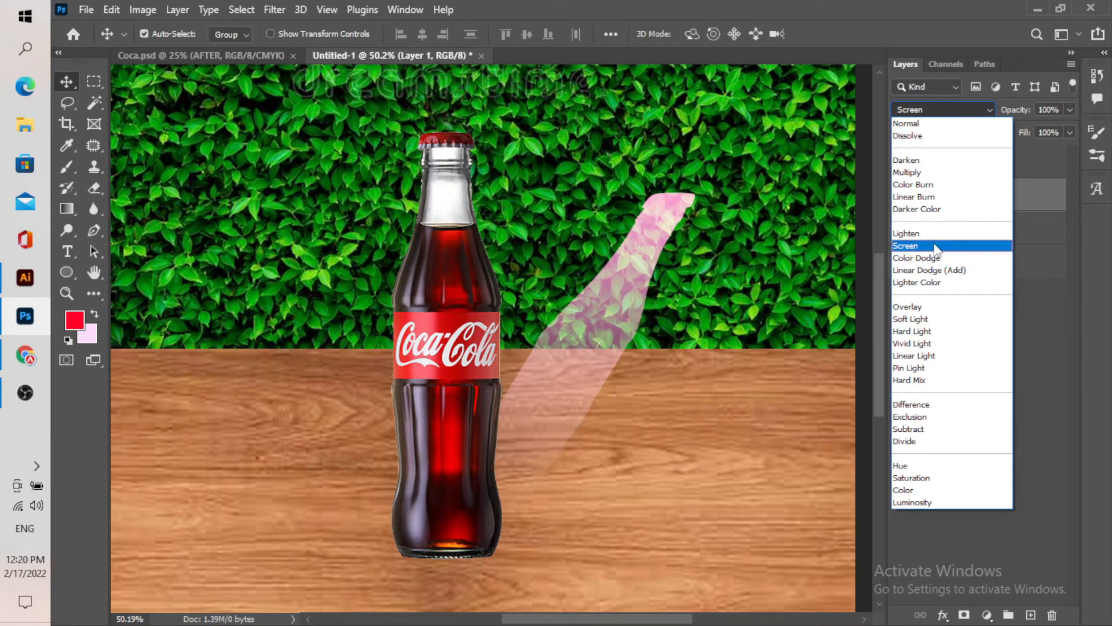
click(927, 172)
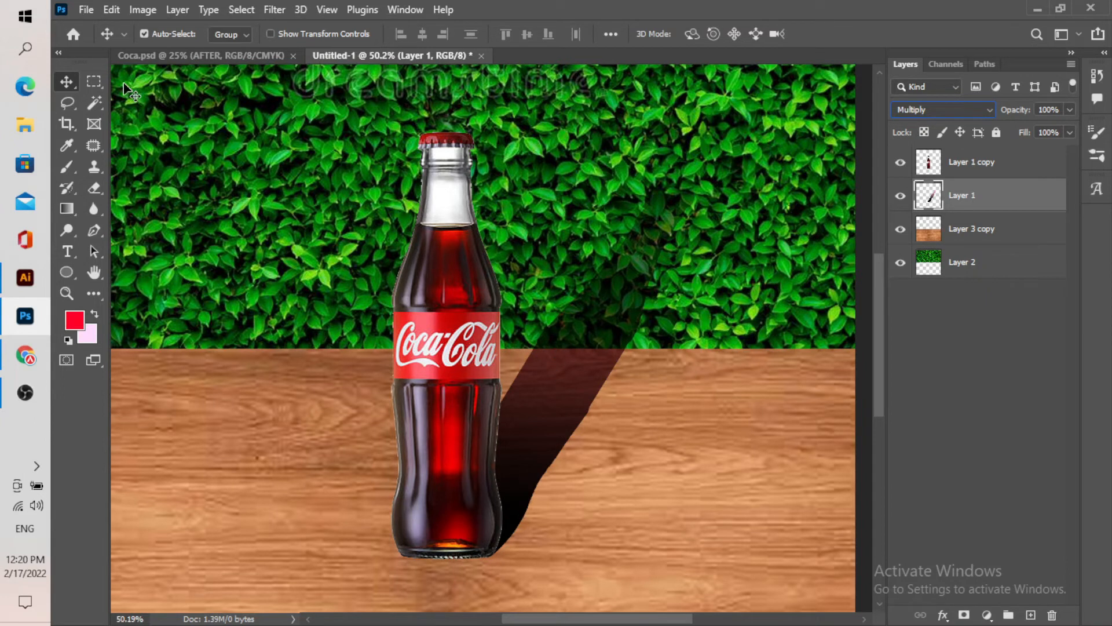
click(900, 196)
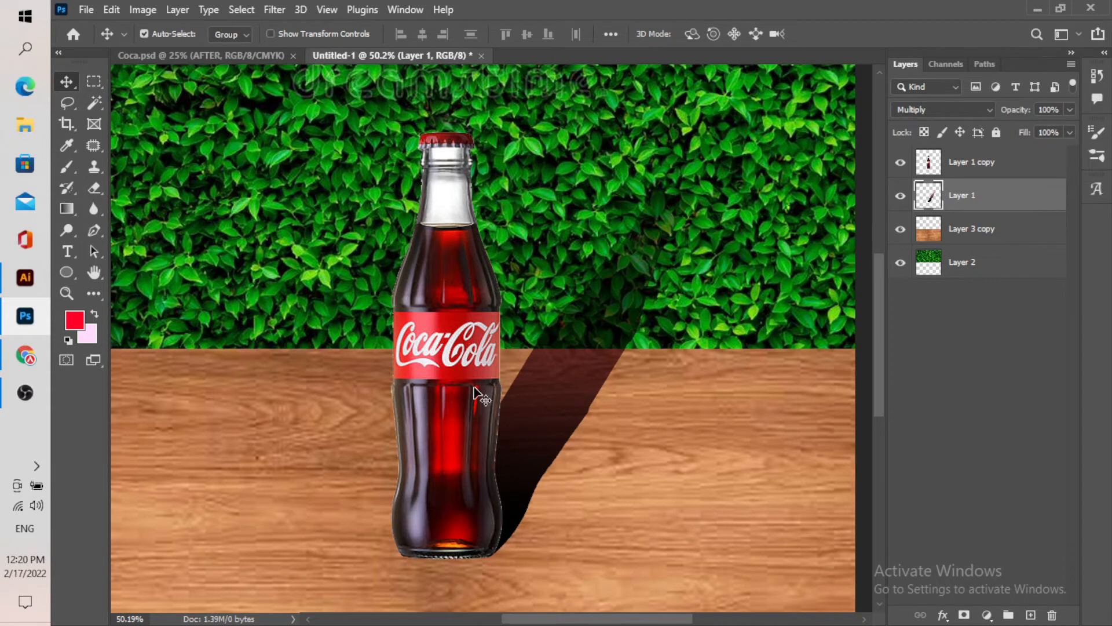
key(ctrl+minus)
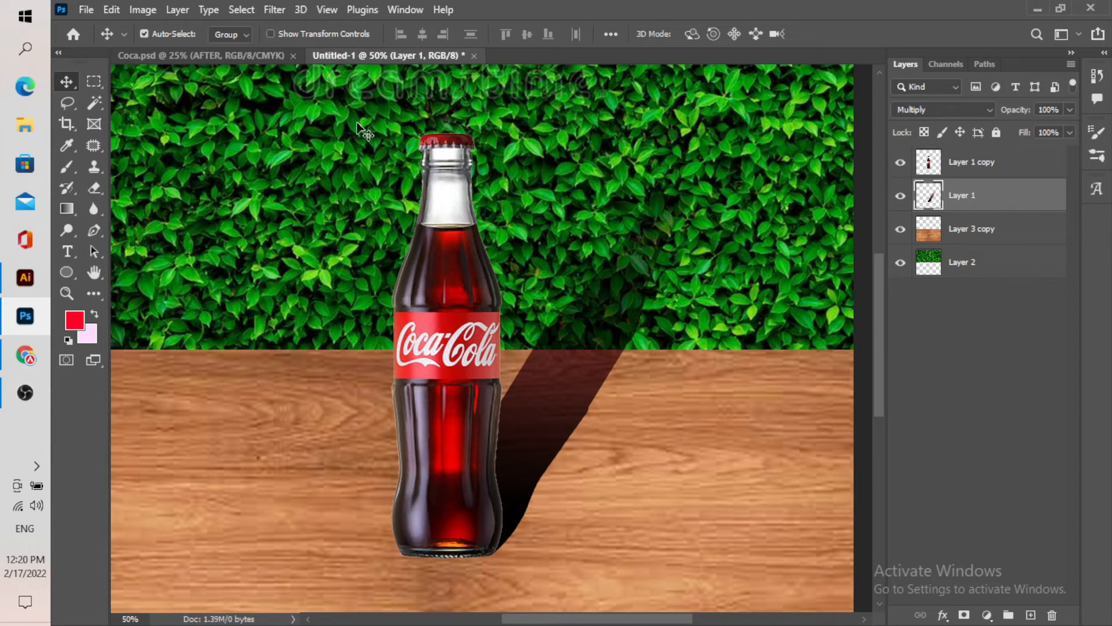
Apply a Gaussian Blur with a radius of 7.0 pixels to the shadow on Layer 1
click(282, 11)
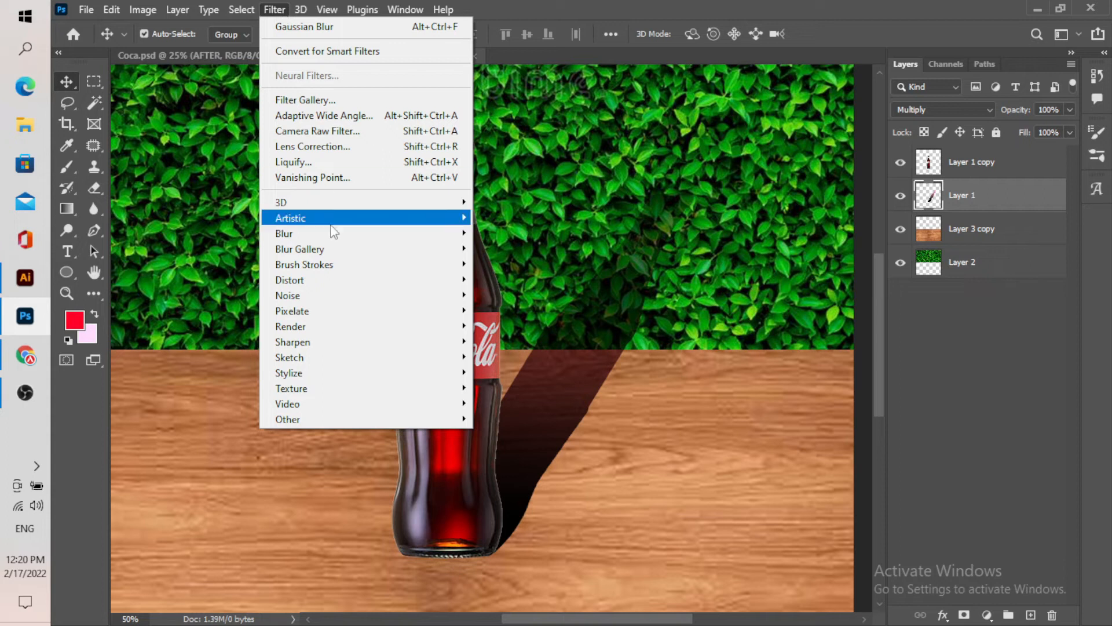
mouse_move(338, 235)
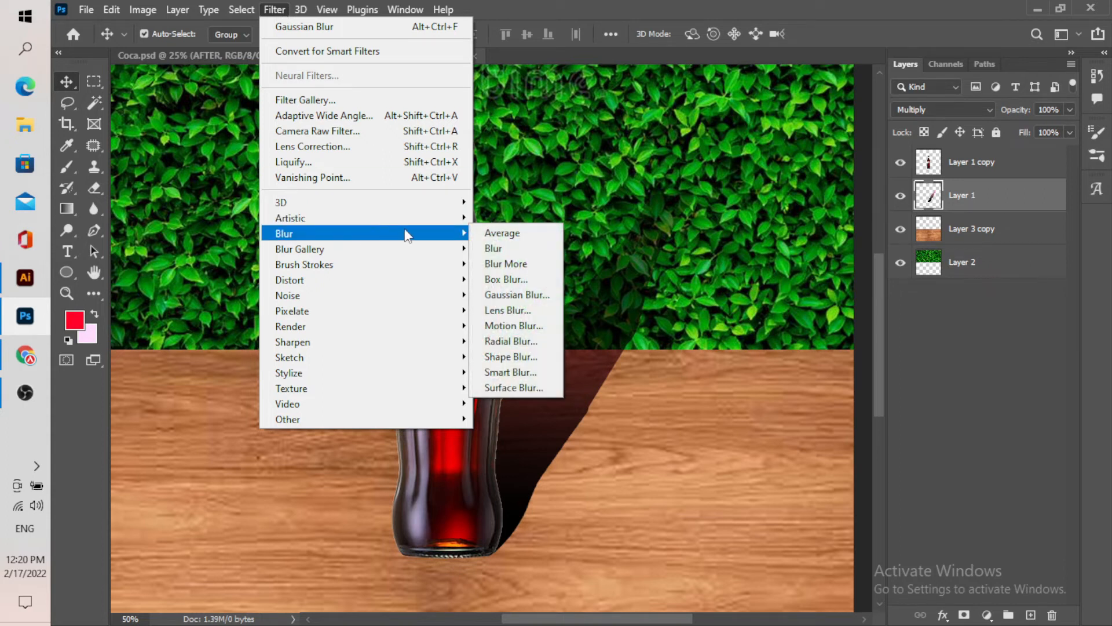
click(545, 293)
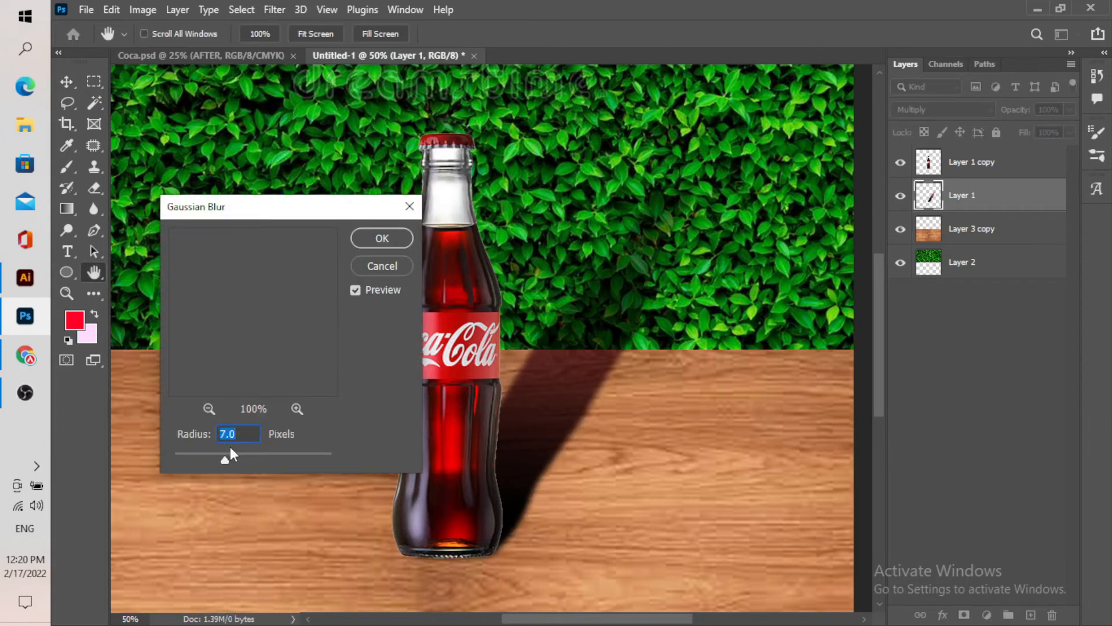
click(381, 240)
key(v)
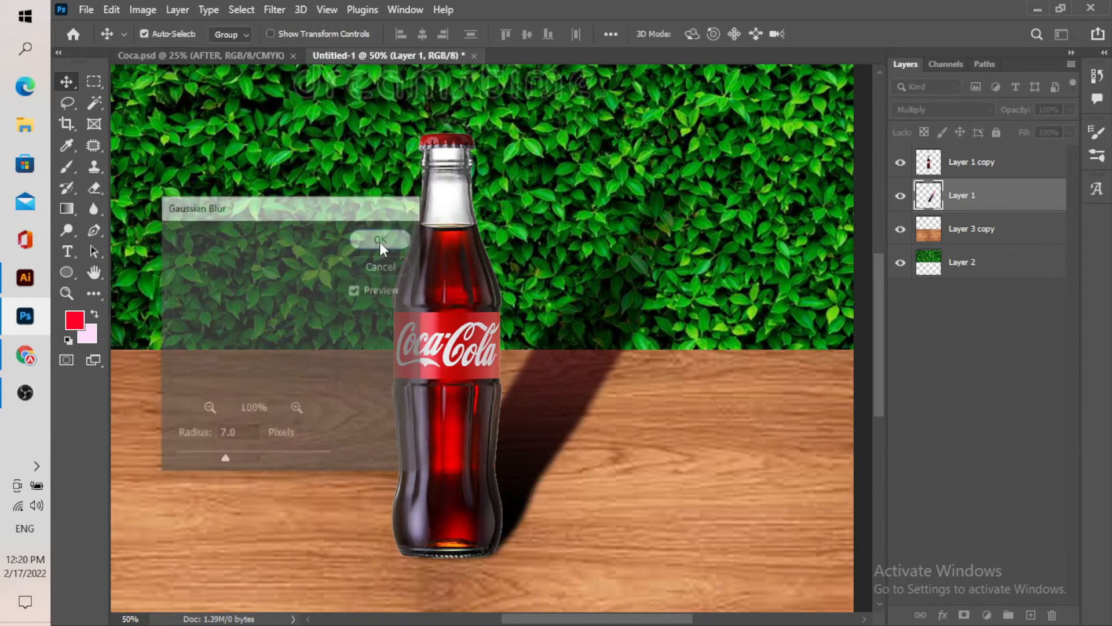
Lower the shadow layer's opacity to 76% and check the shadow with the bottle temporarily hidden
key(ctrl+0)
scroll(510, 383, down, 4)
scroll(527, 398, up, 1)
click(1070, 110)
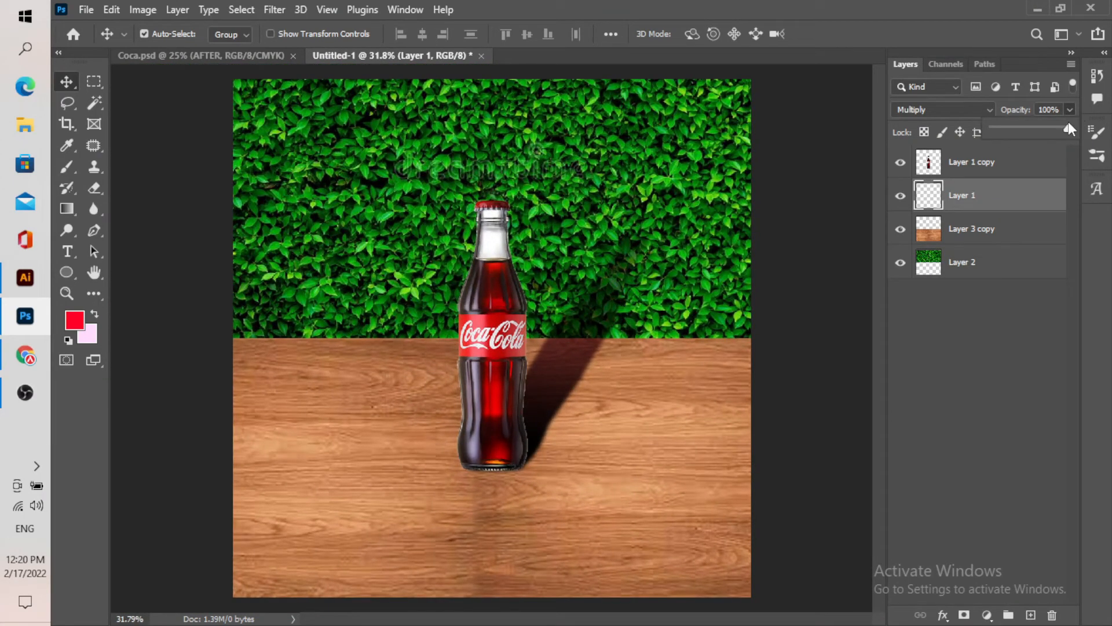
drag(1059, 129, 1051, 129)
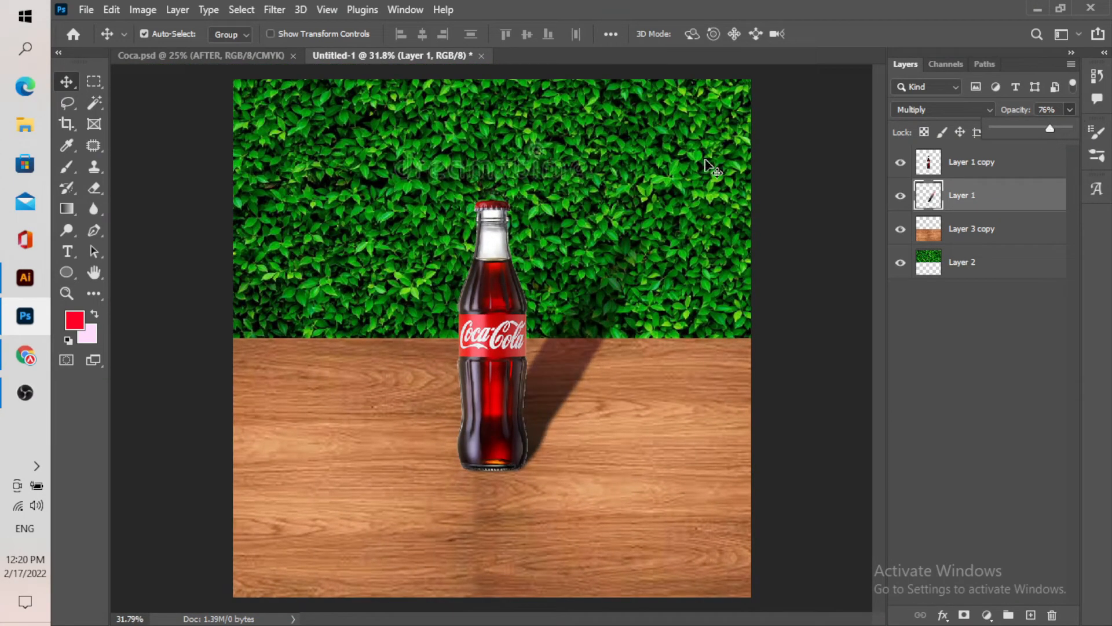
click(72, 82)
scroll(499, 304, down, 7)
scroll(487, 408, up, 7)
scroll(491, 415, up, 2)
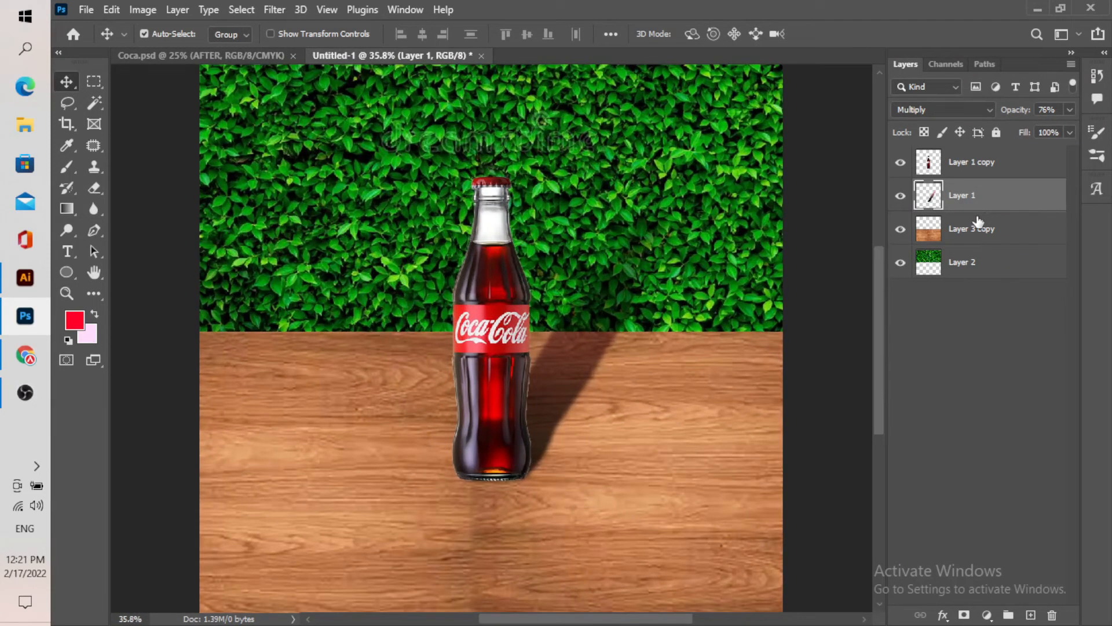
click(900, 162)
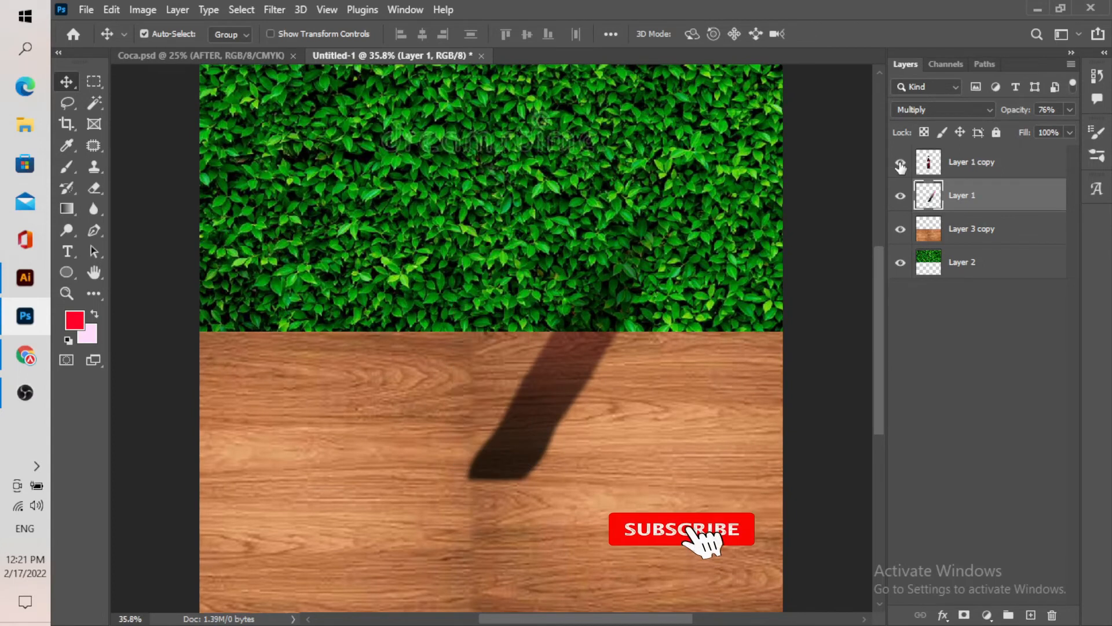
click(900, 163)
Duplicate the bottle layer Layer 1 copy as Layer 1 copy 2
click(985, 162)
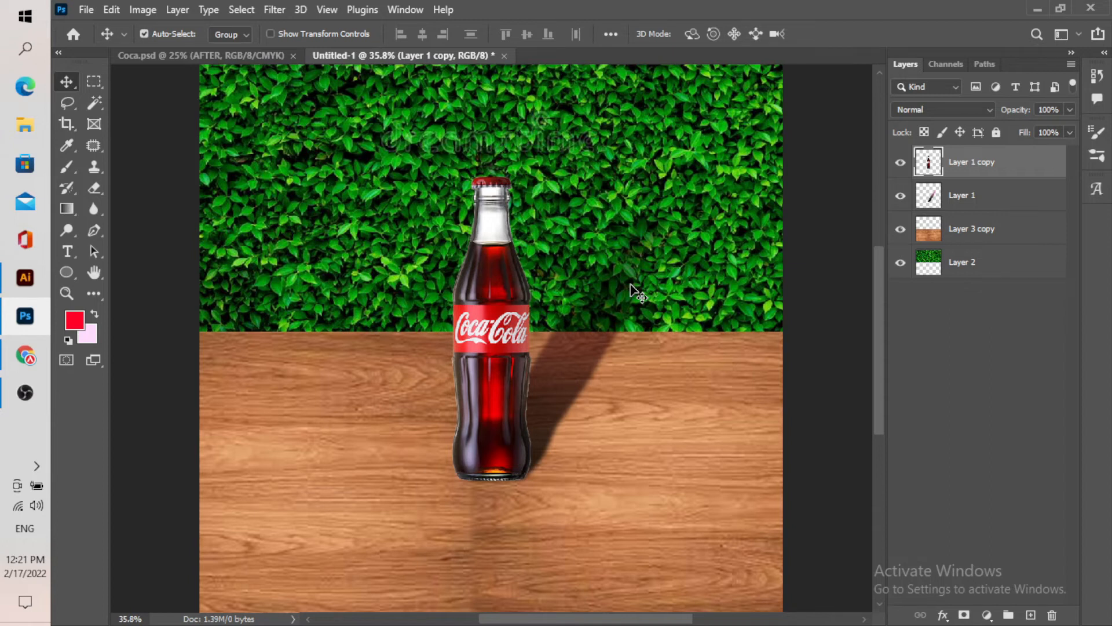
right_click(1040, 164)
click(876, 94)
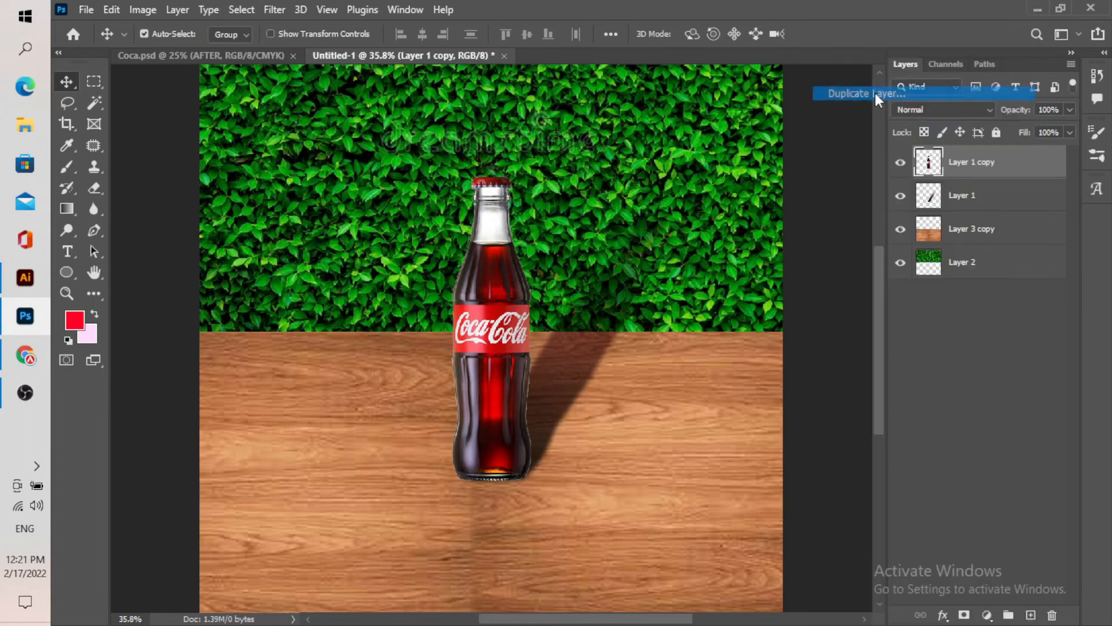
click(717, 169)
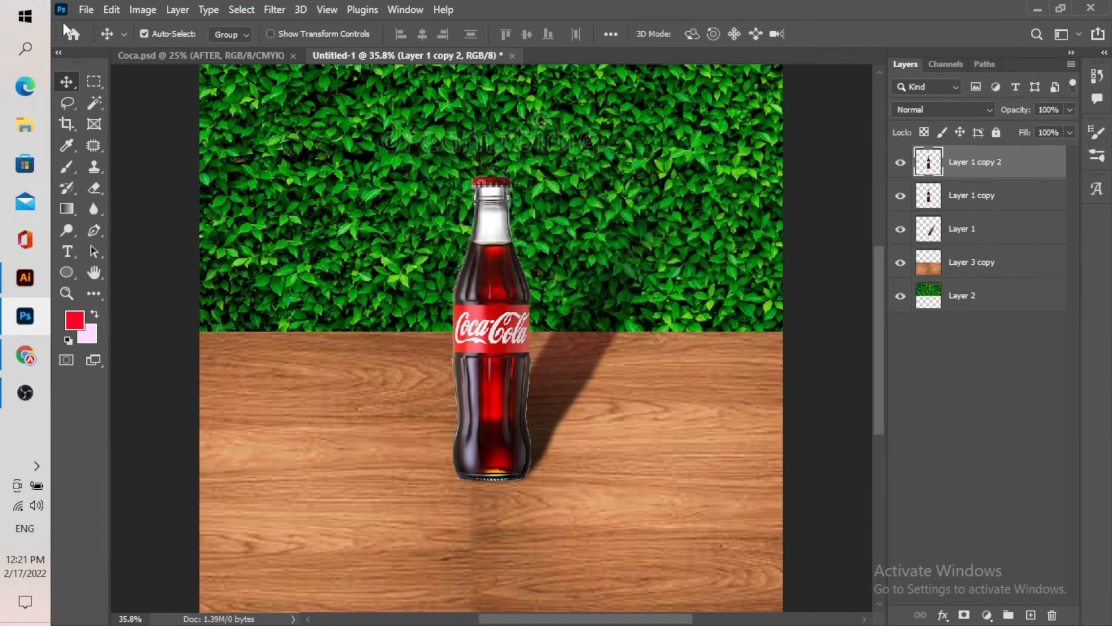
Flip the duplicated bottle vertically and move it straight down so its base meets the upright bottle's base as a reflection
click(111, 10)
mouse_move(232, 379)
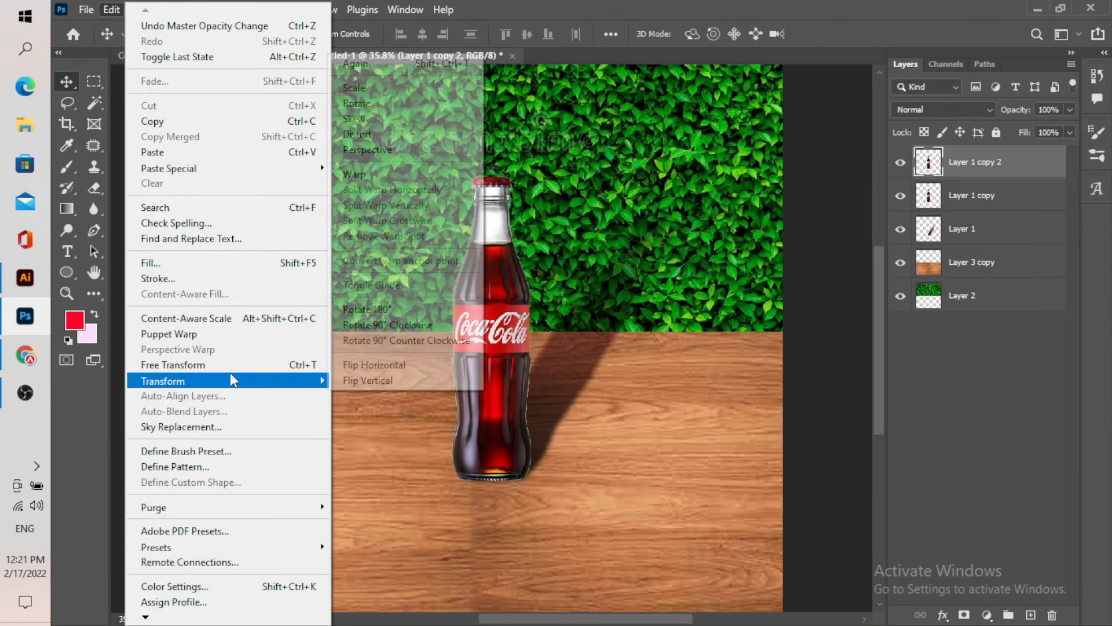
click(397, 381)
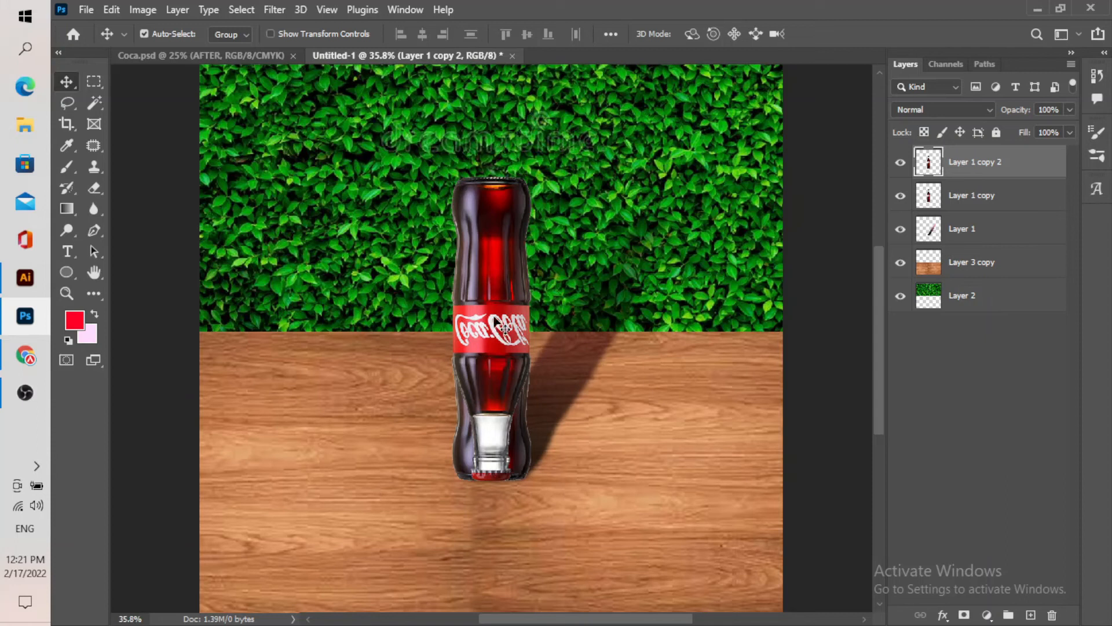
drag(497, 273, 527, 561)
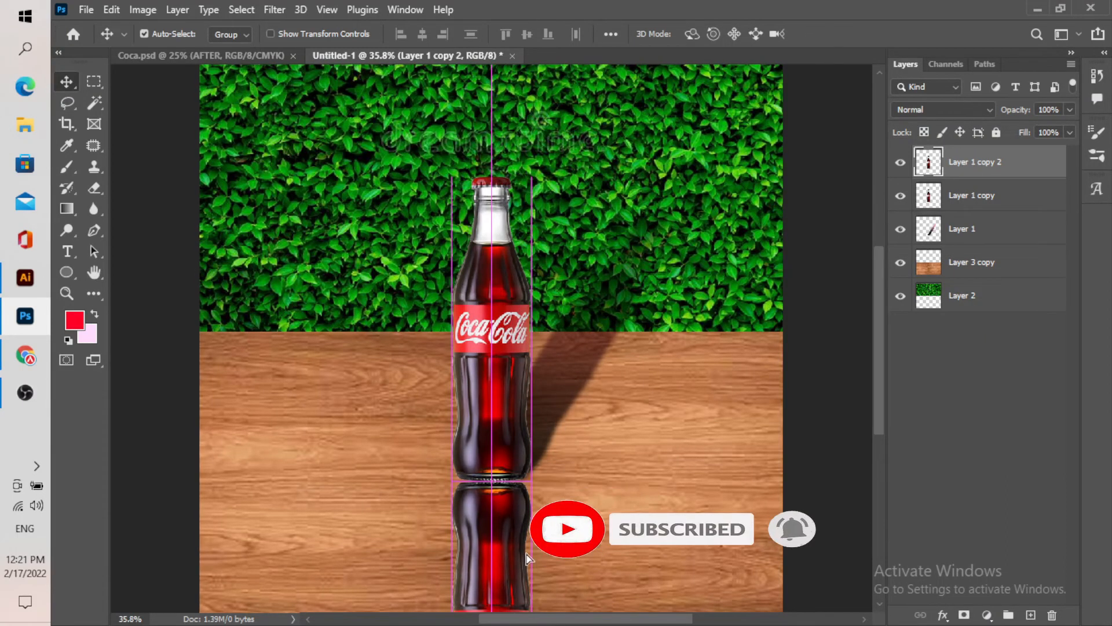
scroll(527, 562, down, 3)
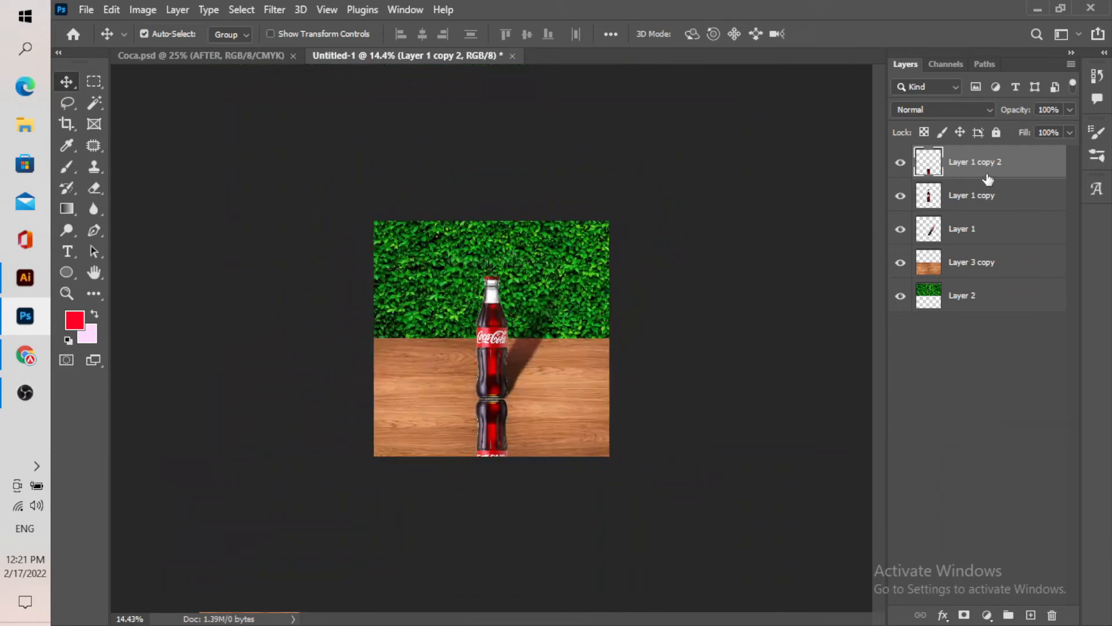
Add a layer mask to Layer 1 copy 2 and fade the reflection with a reversed linear gradient from the canvas bottom up to the bottle's base
click(965, 616)
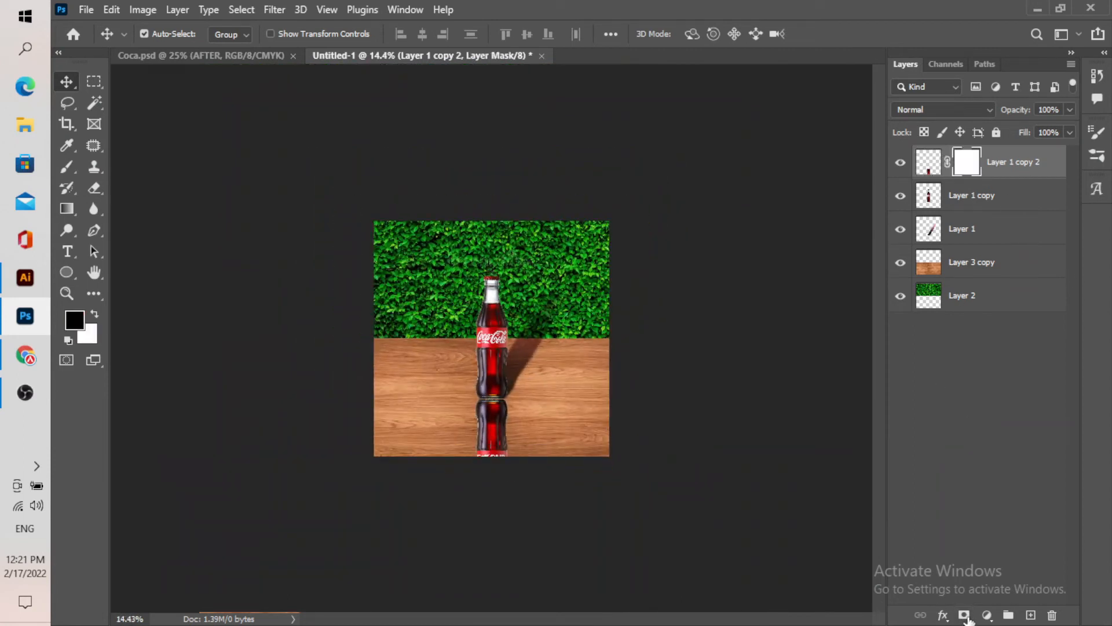
scroll(522, 440, down, 1)
scroll(462, 482, up, 2)
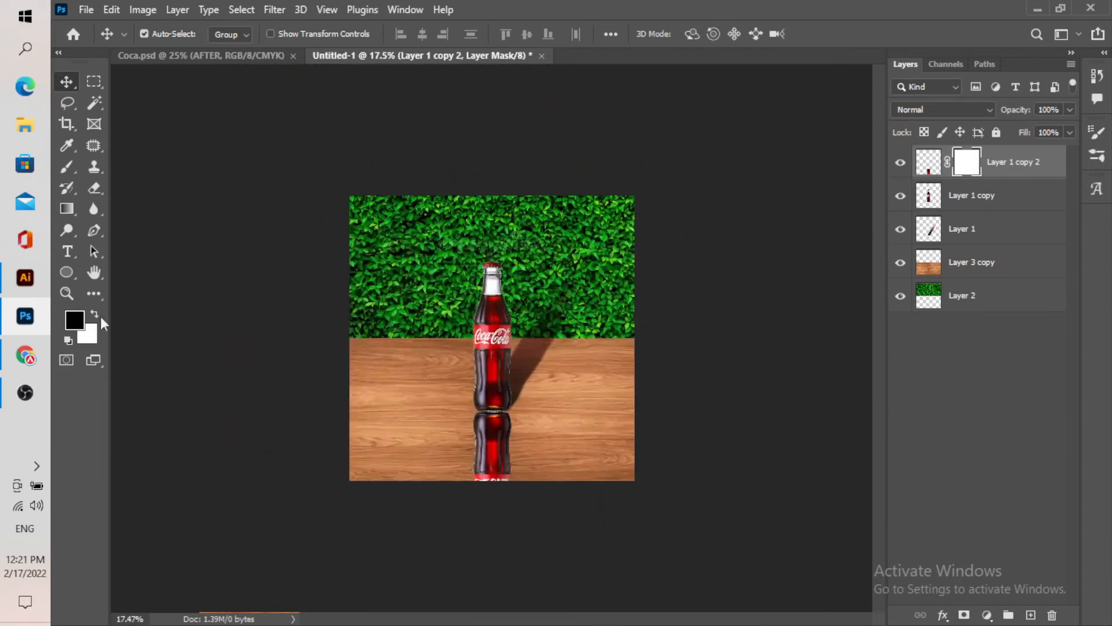
click(67, 210)
scroll(510, 539, up, 2)
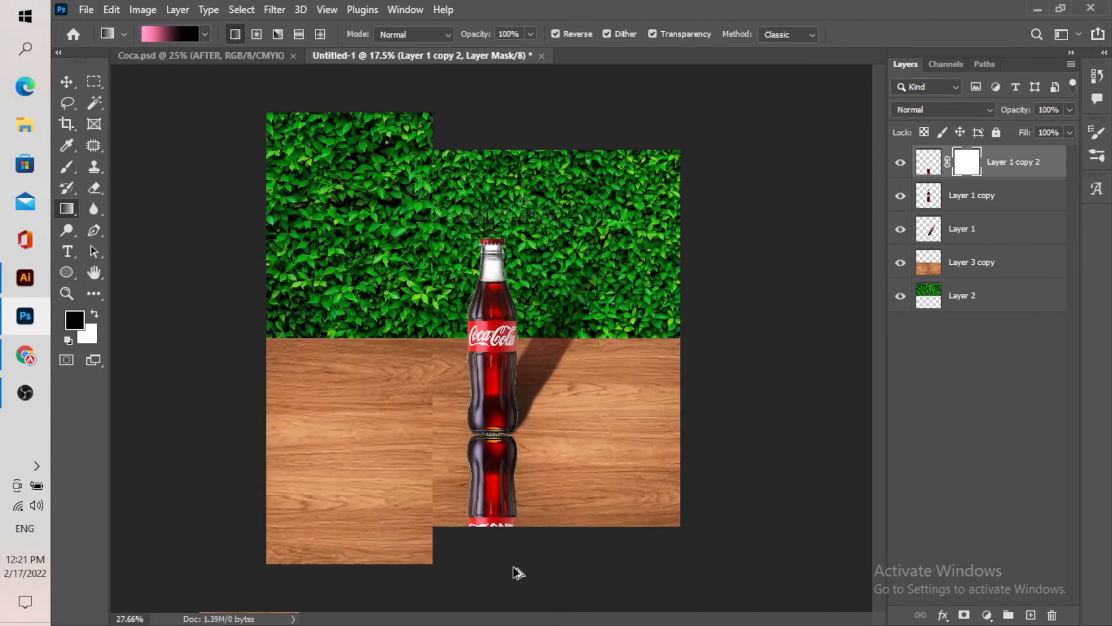
scroll(502, 507, down, 1)
drag(499, 495, 496, 418)
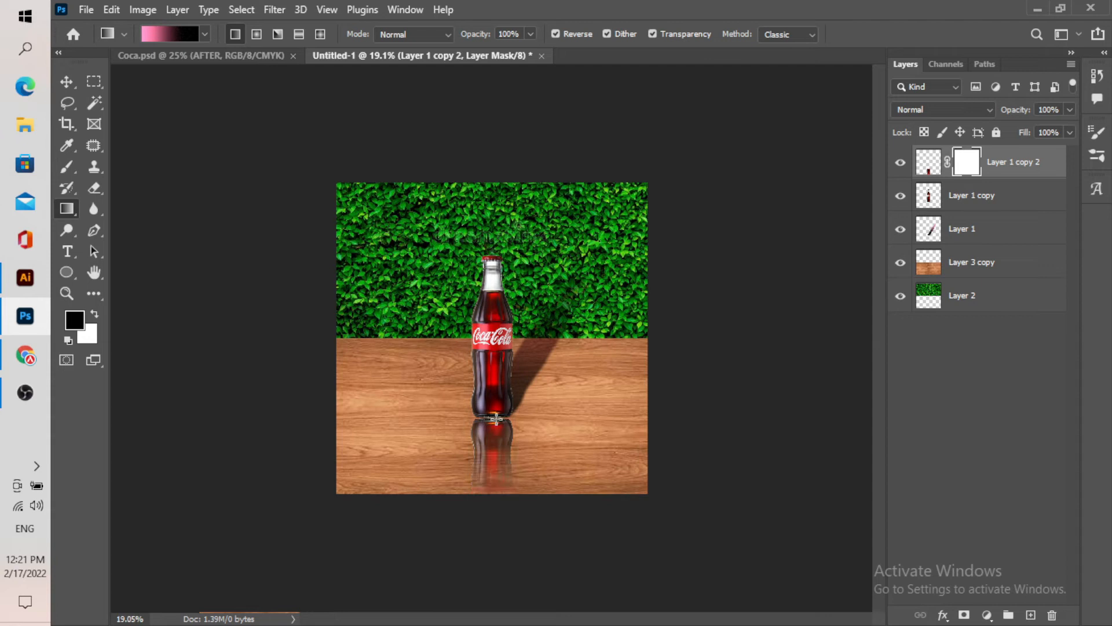
click(67, 81)
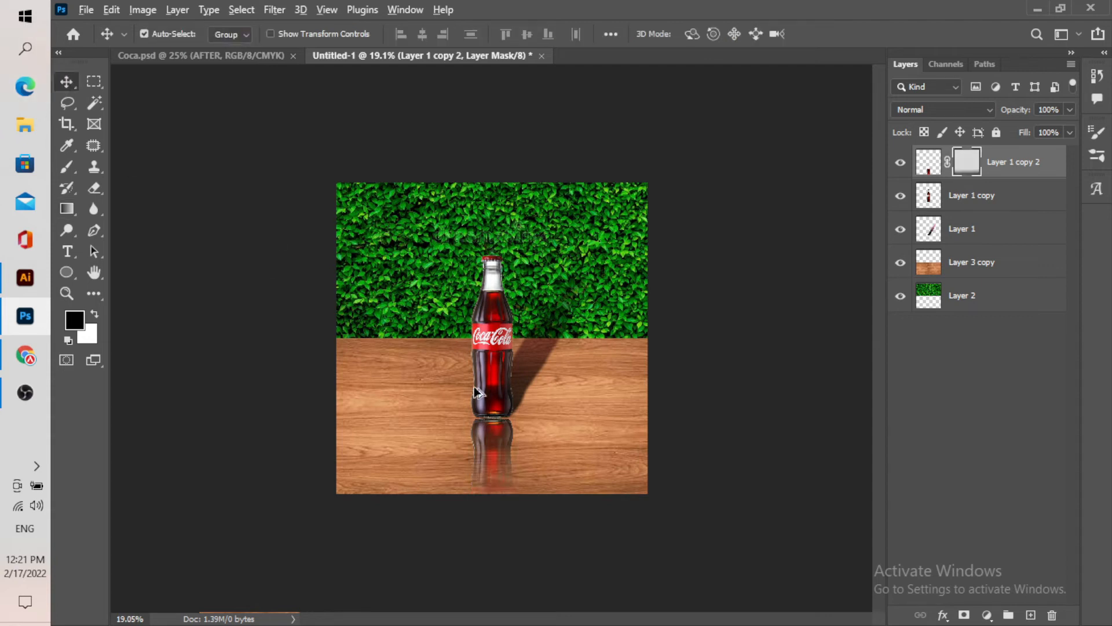
Examine the finished composite, checking the bottle's shadow and reflection against the wood and leaves
scroll(479, 390, down, 1)
scroll(479, 390, up, 2)
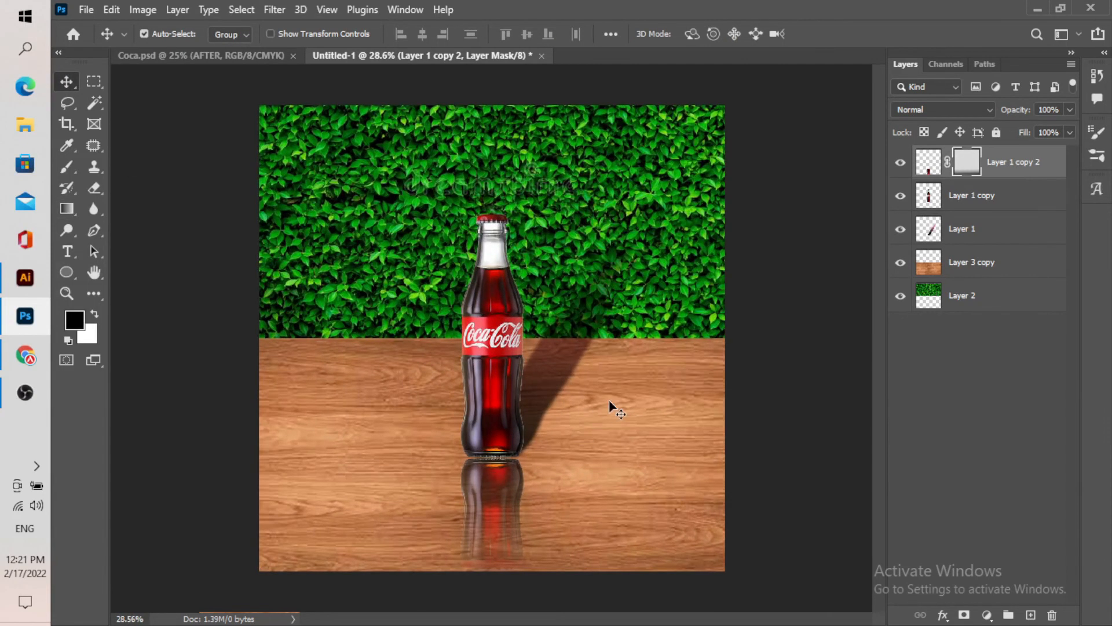
scroll(536, 436, down, 1)
scroll(409, 451, up, 1)
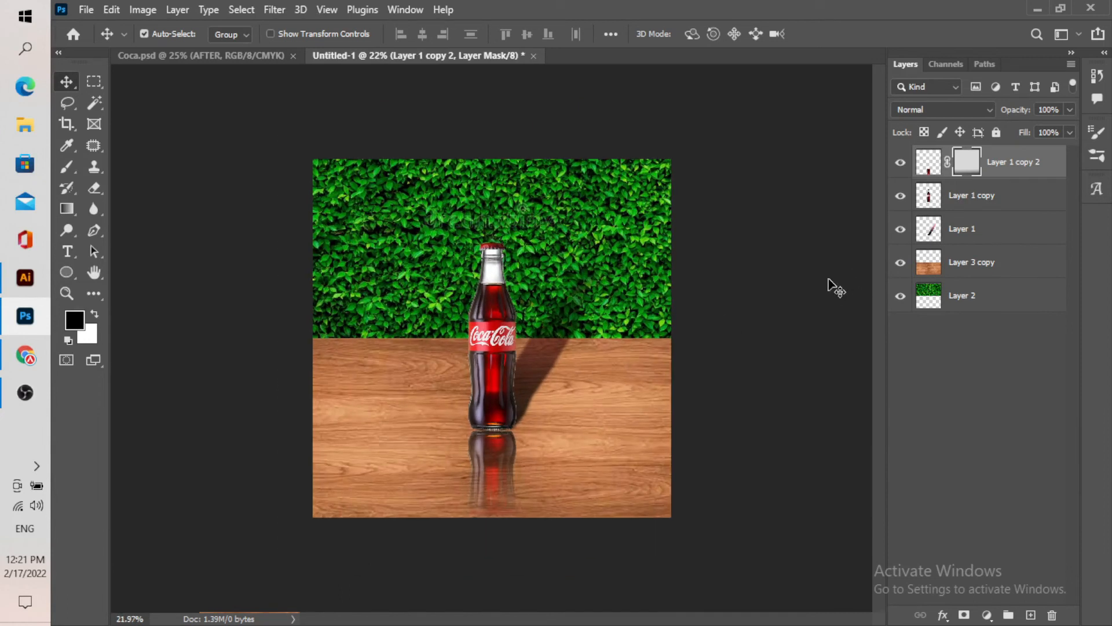
scroll(765, 312, down, 2)
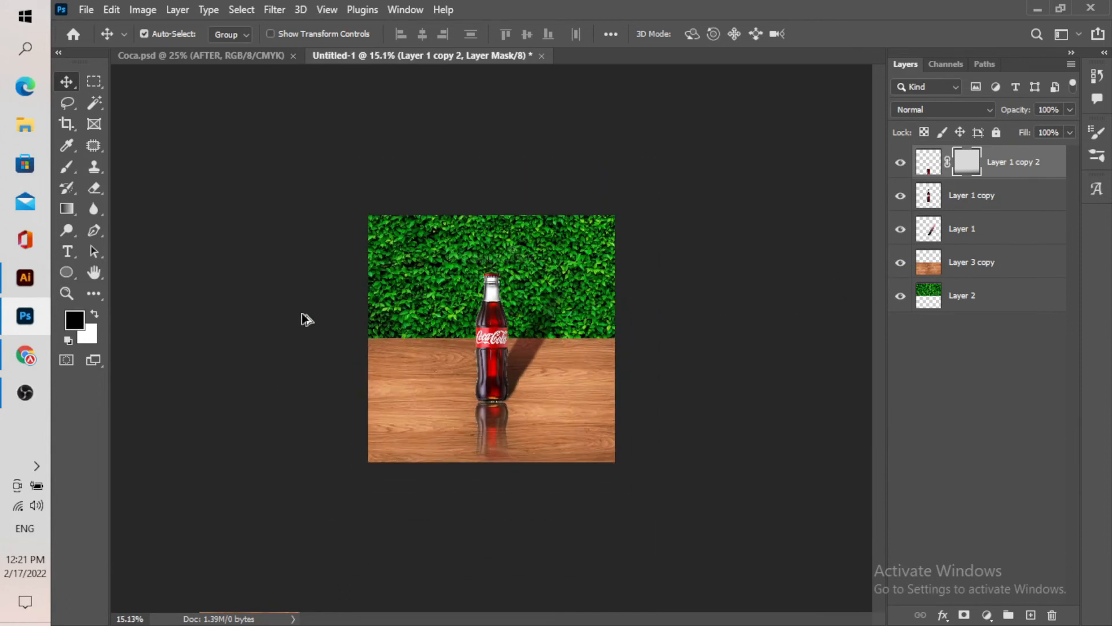
scroll(301, 298, up, 1)
scroll(318, 264, up, 1)
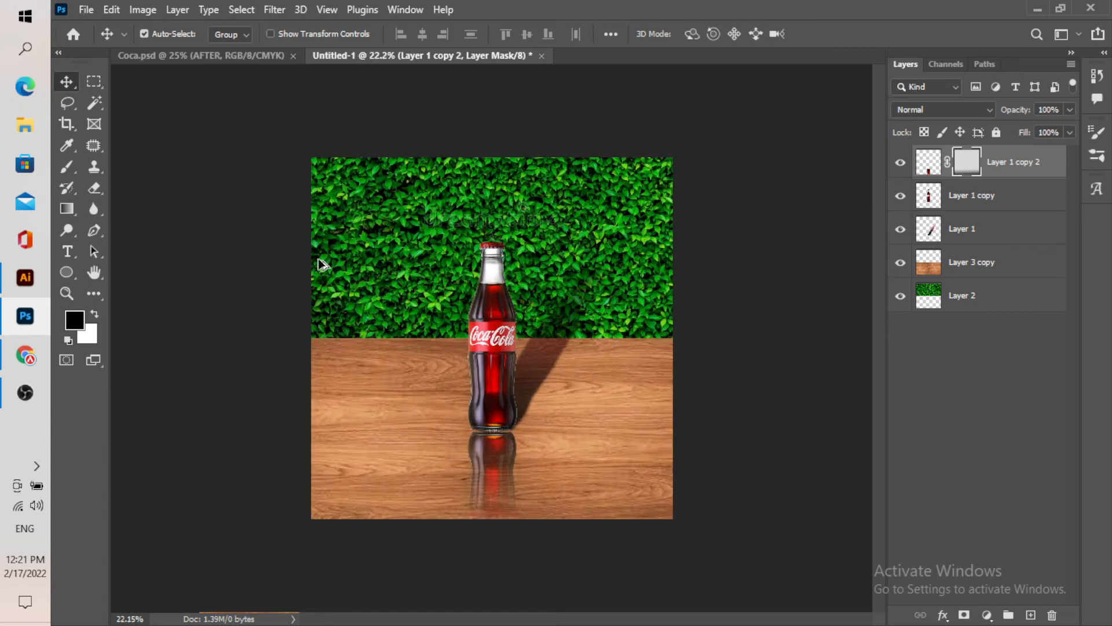
scroll(322, 265, up, 1)
Extend the canvas to the right by setting its width to 4000 pixels with the anchor at middle left
click(143, 9)
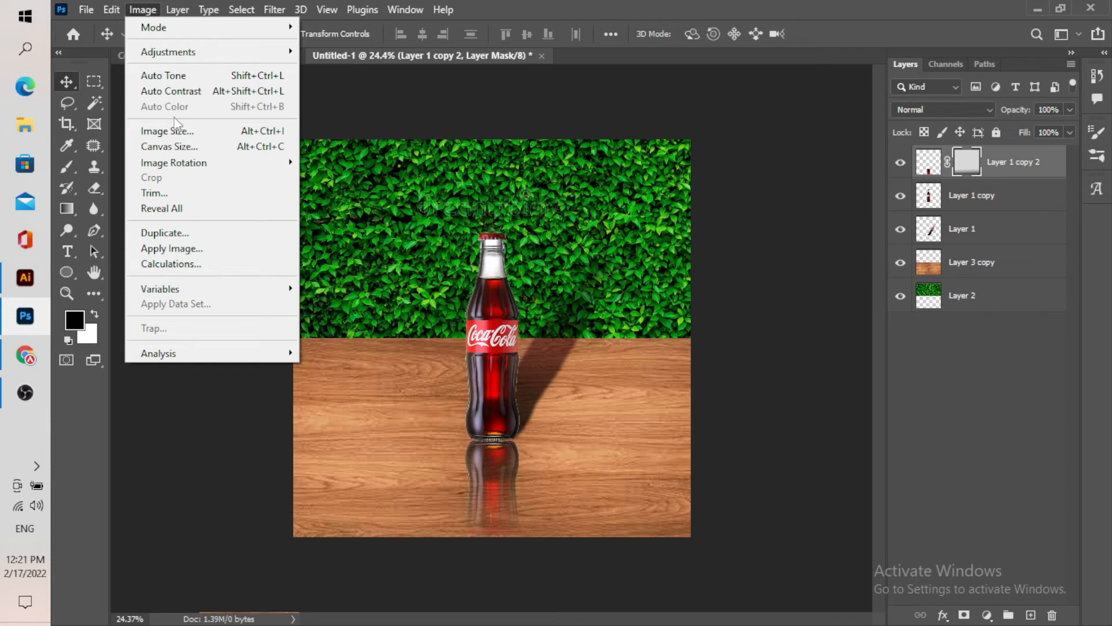
click(194, 146)
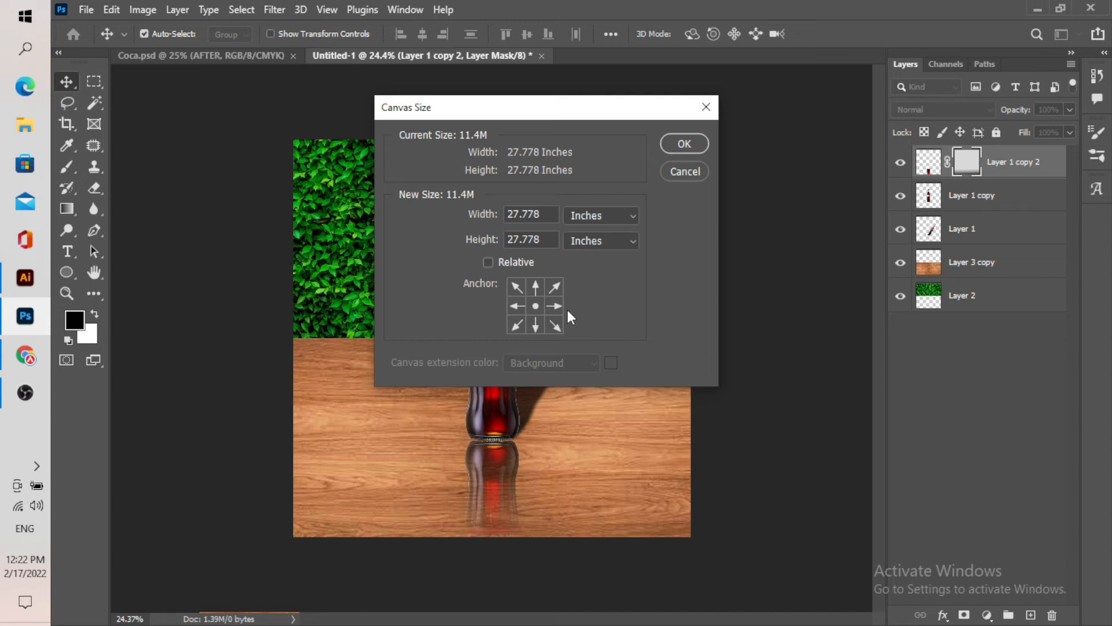
click(517, 306)
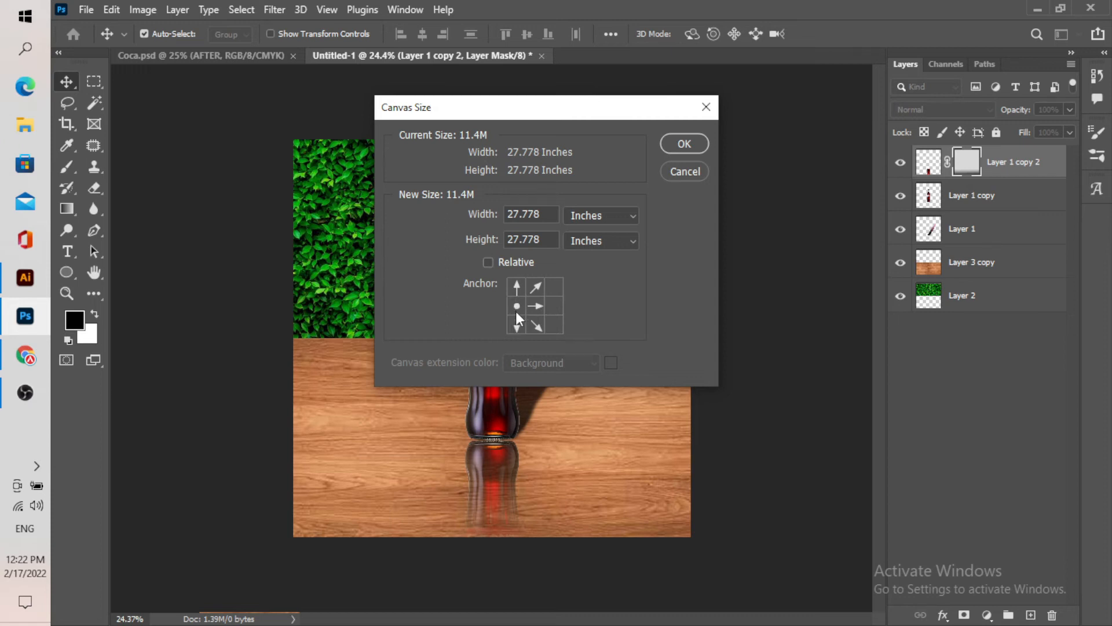
click(608, 216)
click(614, 243)
drag(551, 212, 499, 213)
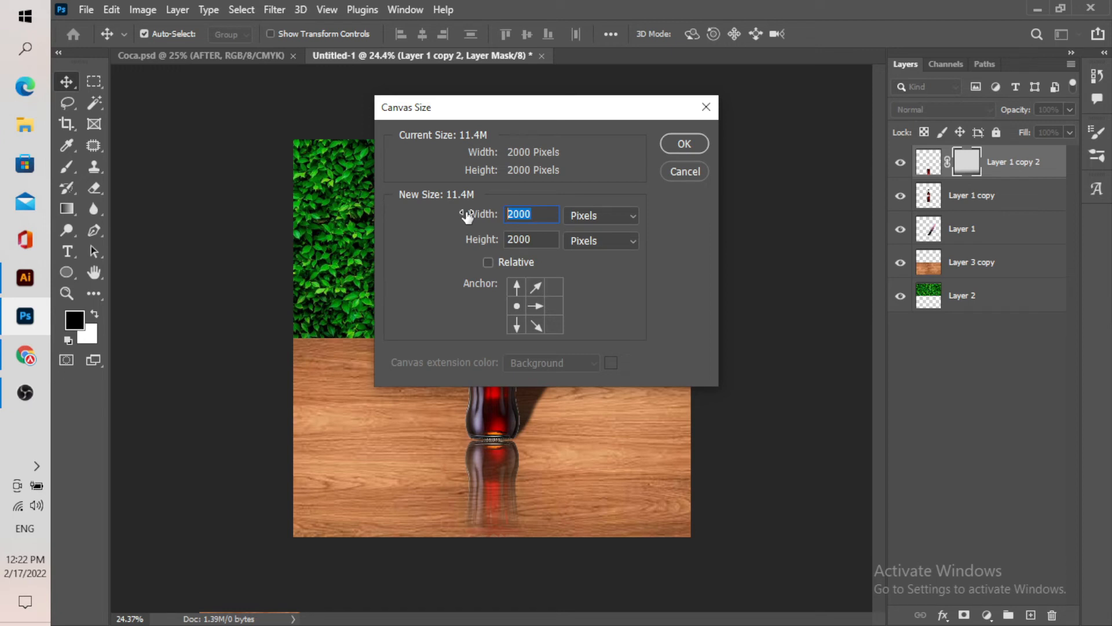
text(4000)
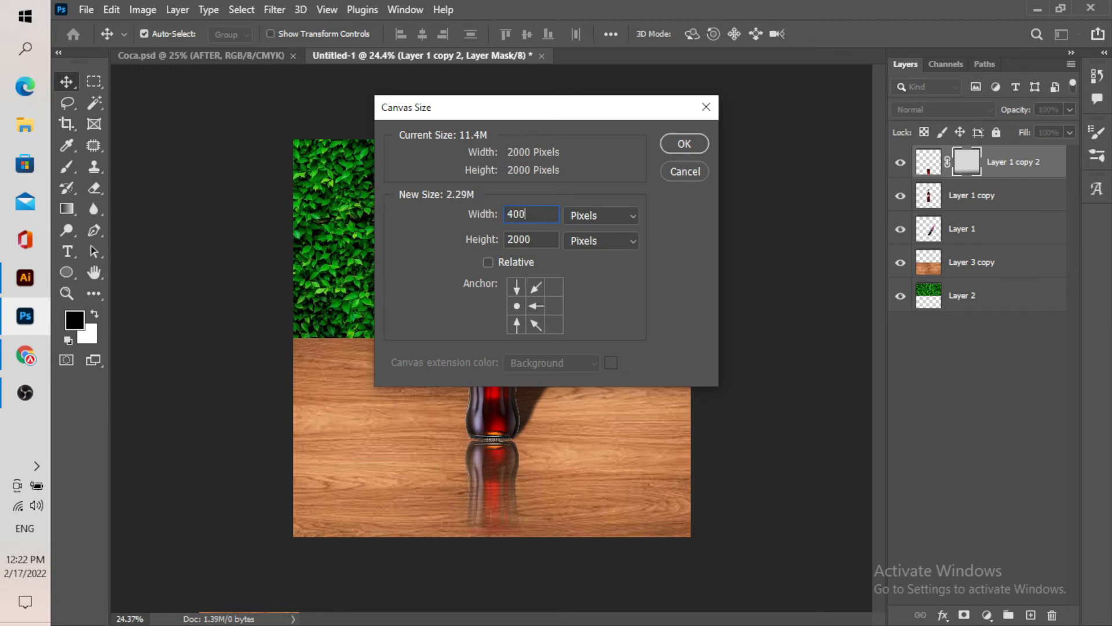
key(Return)
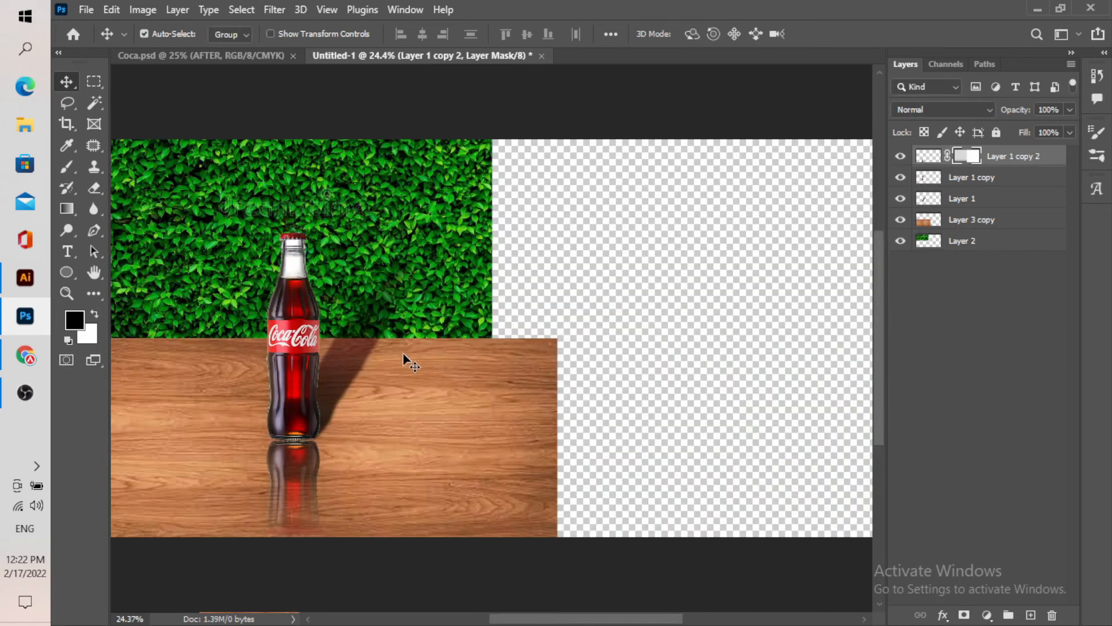
Shift the wood layer left until its right edge lines up with the right edge of the leaves
scroll(382, 406, down, 2)
scroll(359, 387, up, 1)
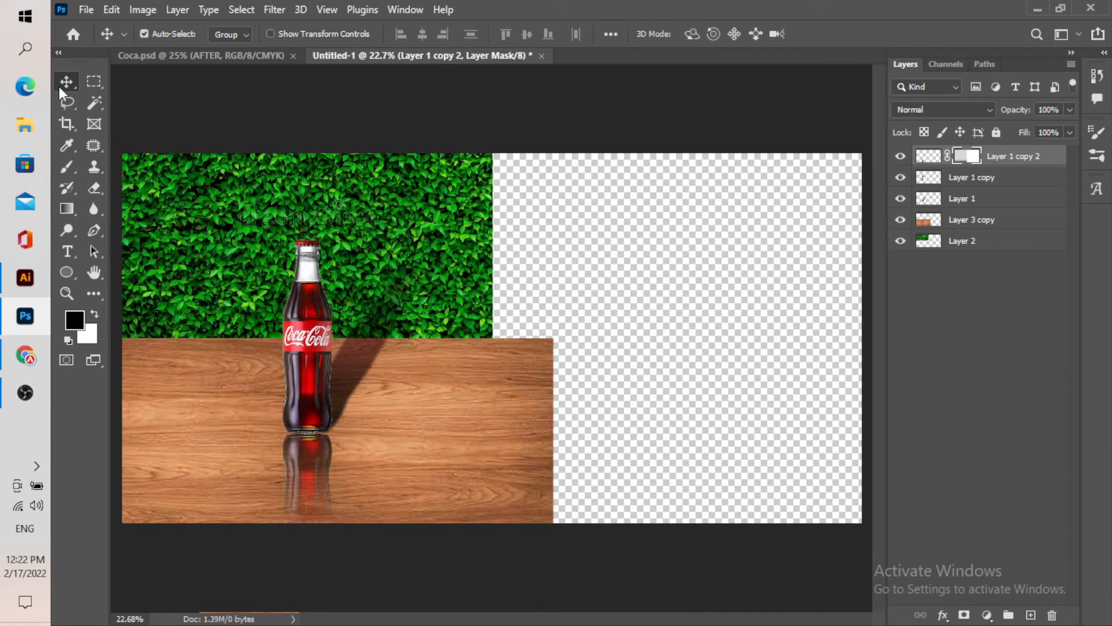
drag(502, 423, 446, 425)
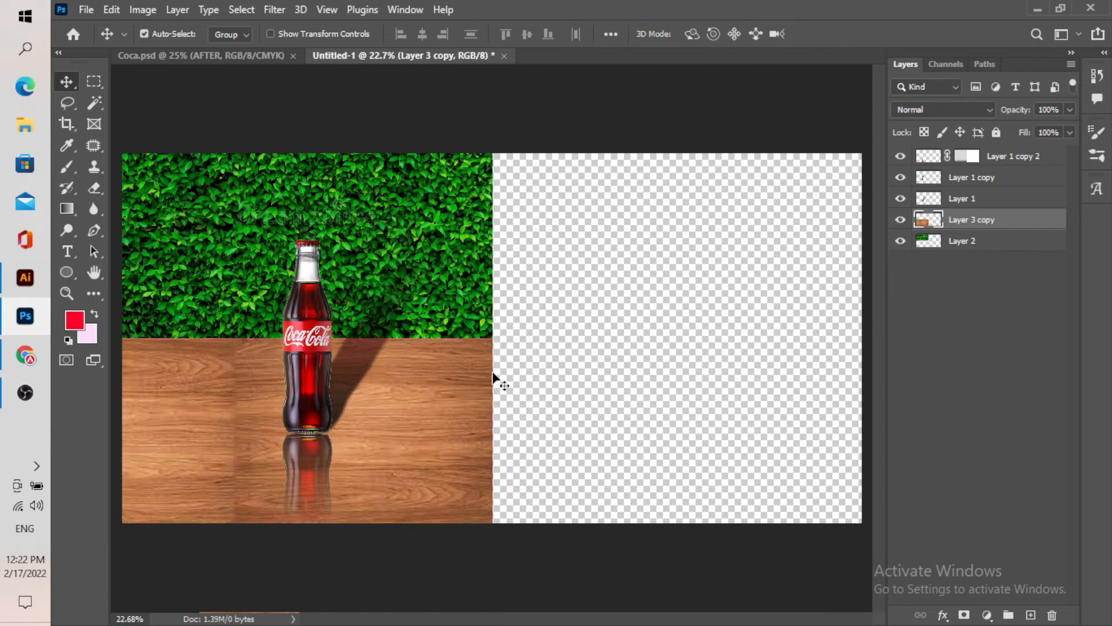
click(586, 395)
scroll(596, 397, down, 5)
scroll(686, 372, up, 5)
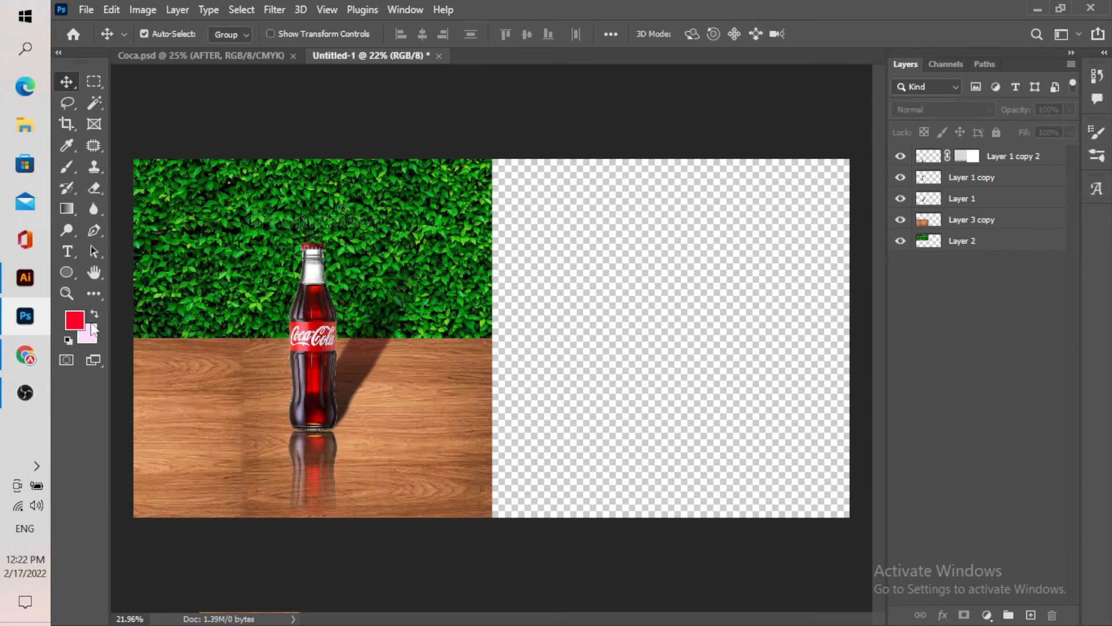
Copy the original Coca-Cola bottle photo from the coca image search in Chrome and paste it into the Photoshop composite
click(25, 355)
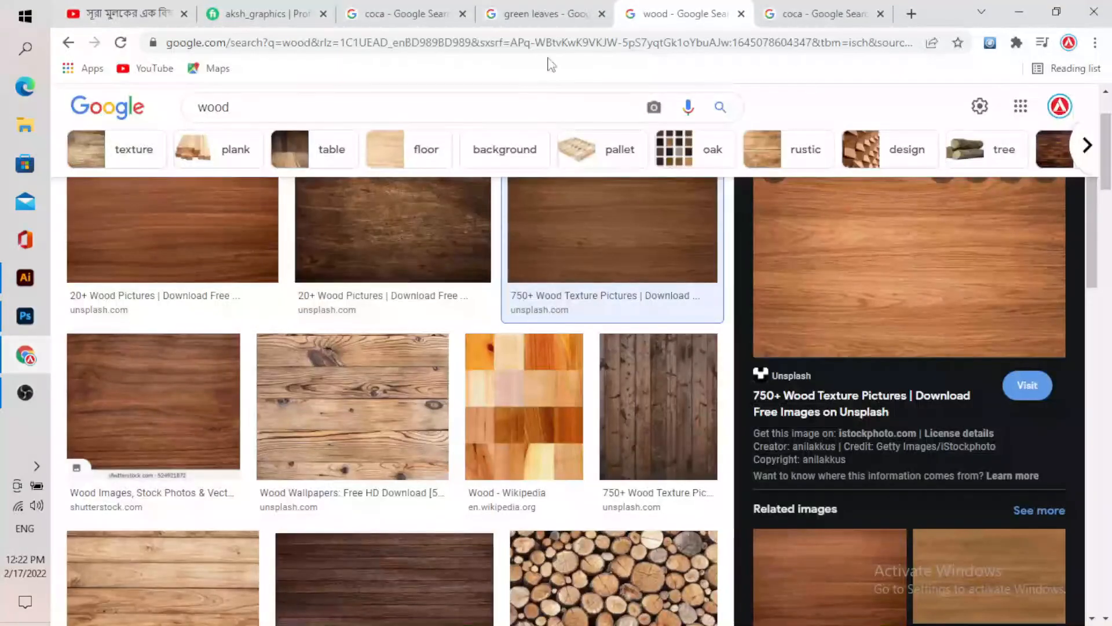
click(825, 12)
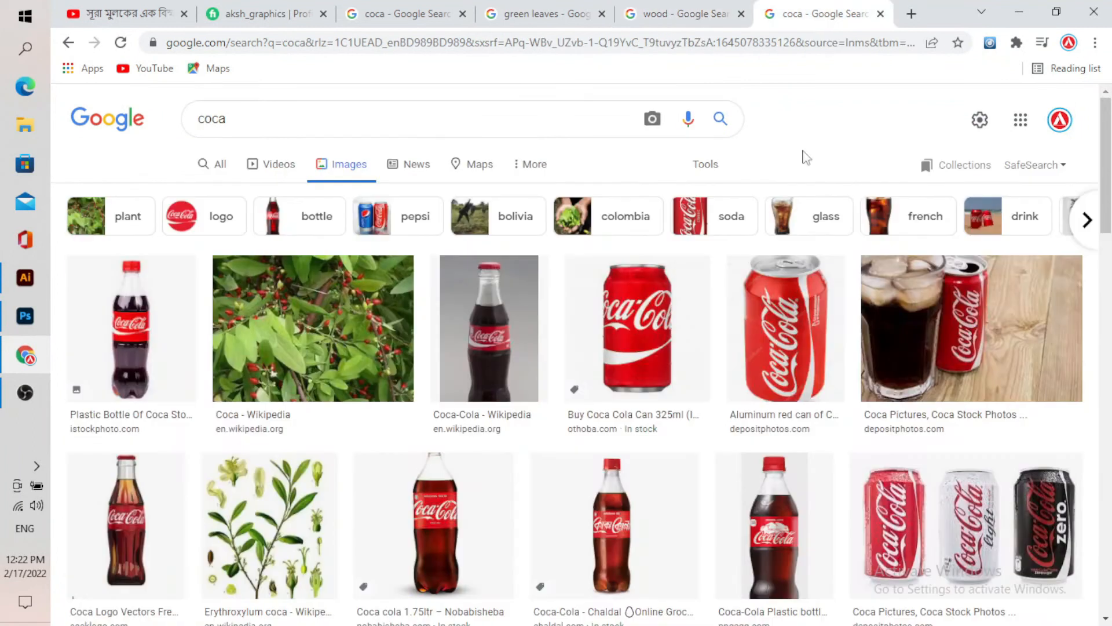
click(413, 12)
right_click(501, 207)
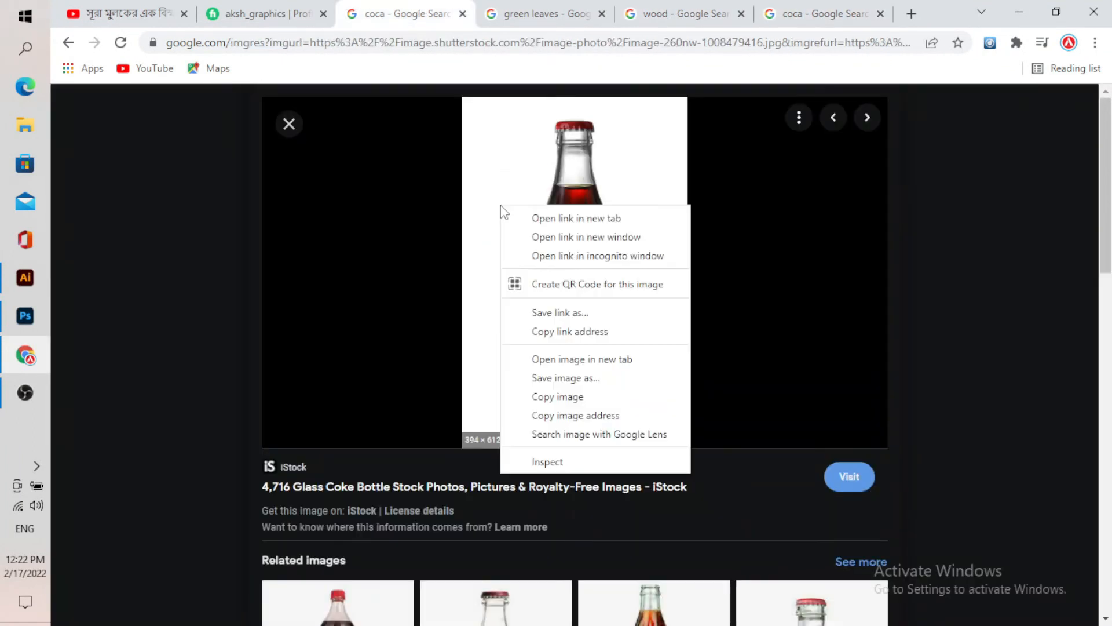
click(595, 398)
click(28, 361)
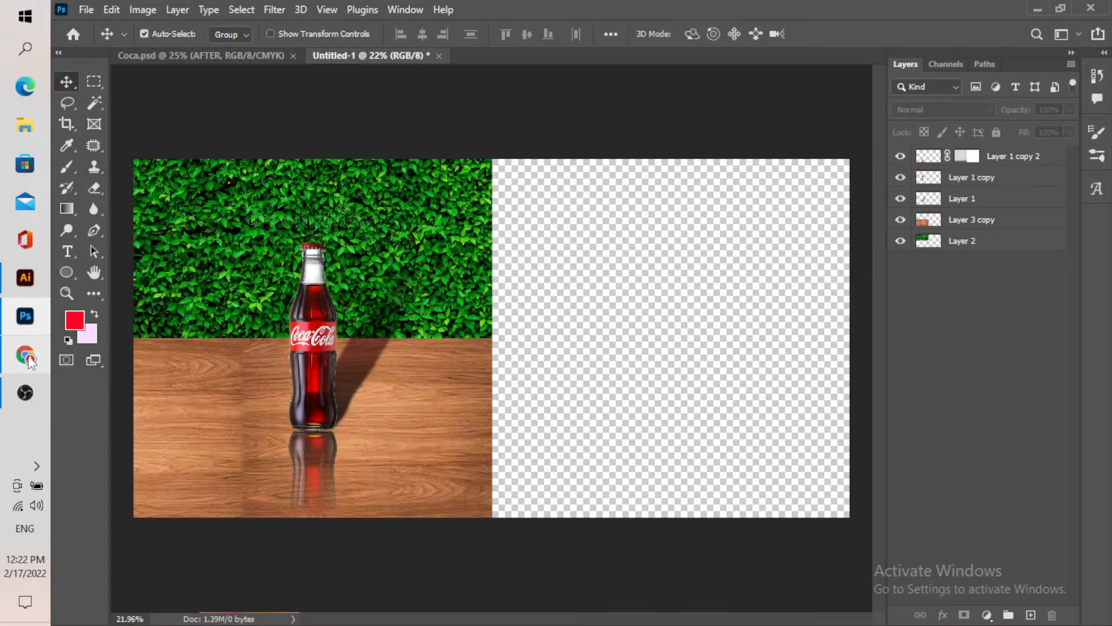
key(ctrl+v)
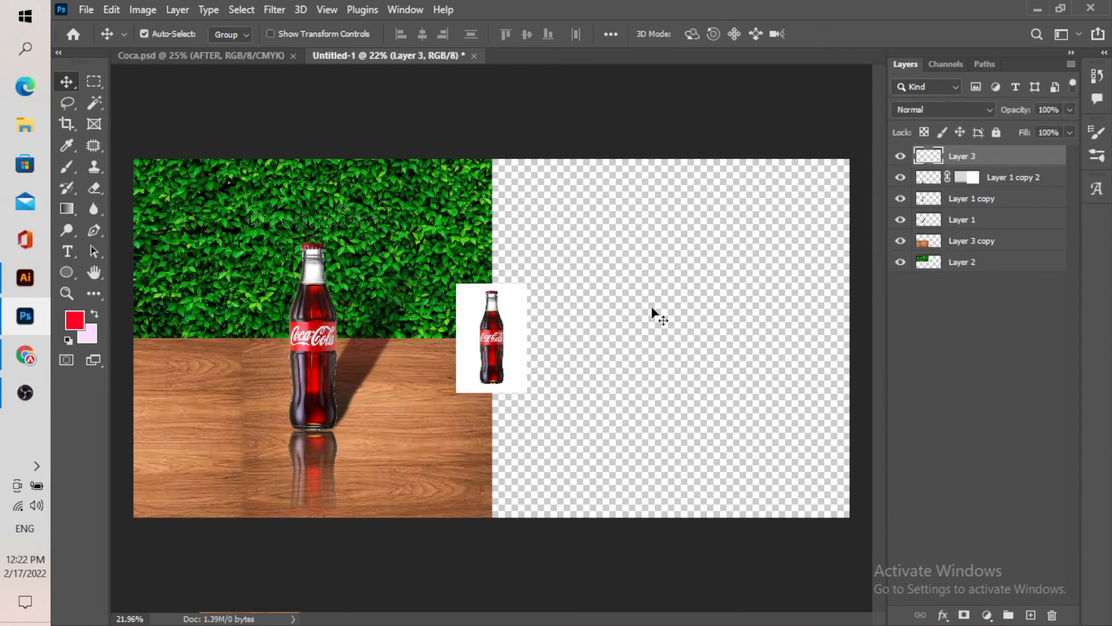
Move the pasted photo down out of the way and shift all composite layers together into the canvas's right half
drag(490, 362, 454, 541)
drag(574, 219, 219, 455)
drag(248, 365, 603, 340)
click(380, 104)
Narrow the wood layer with Free Transform so its left edge meets the left edge of the leaves
click(446, 421)
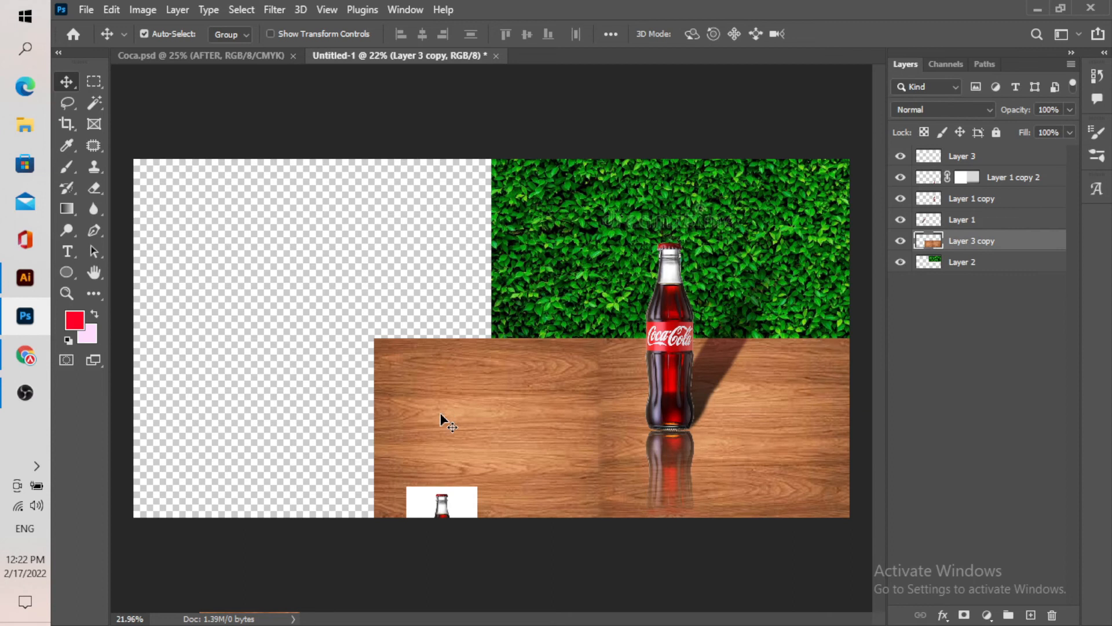
scroll(438, 440, down, 2)
scroll(429, 449, up, 2)
key(ctrl+t)
drag(374, 428, 493, 434)
click(857, 33)
scroll(408, 439, down, 2)
scroll(408, 439, up, 2)
Move the pasted bottle photo into the empty left half and enlarge it to a bit over twice its size
drag(457, 507, 297, 316)
scroll(298, 348, down, 2)
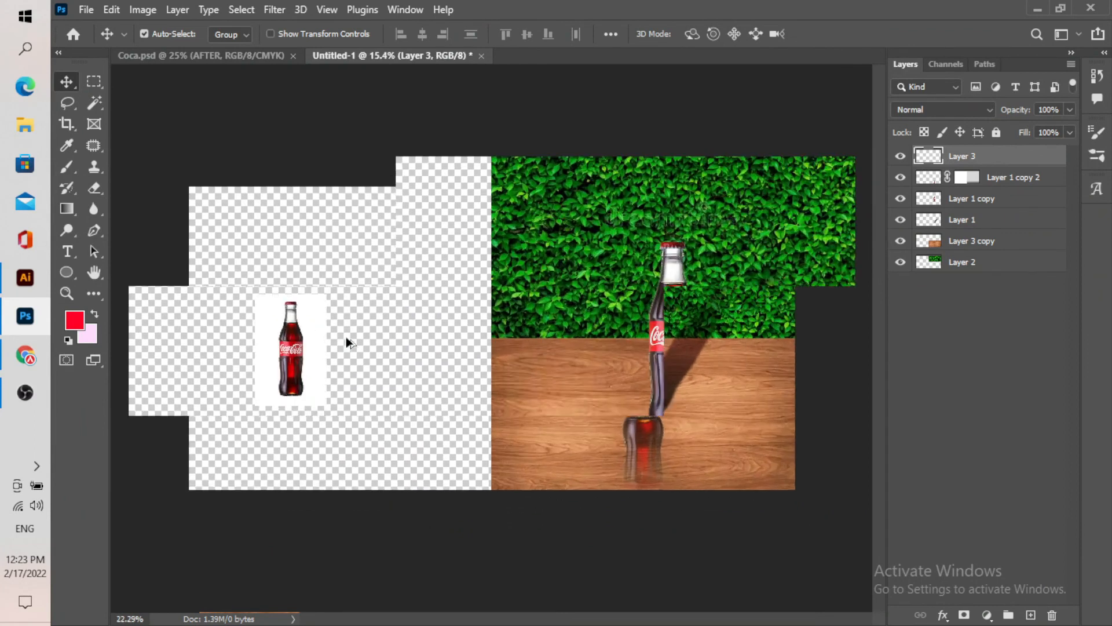
scroll(348, 342, up, 2)
scroll(137, 345, up, 2)
scroll(266, 365, down, 4)
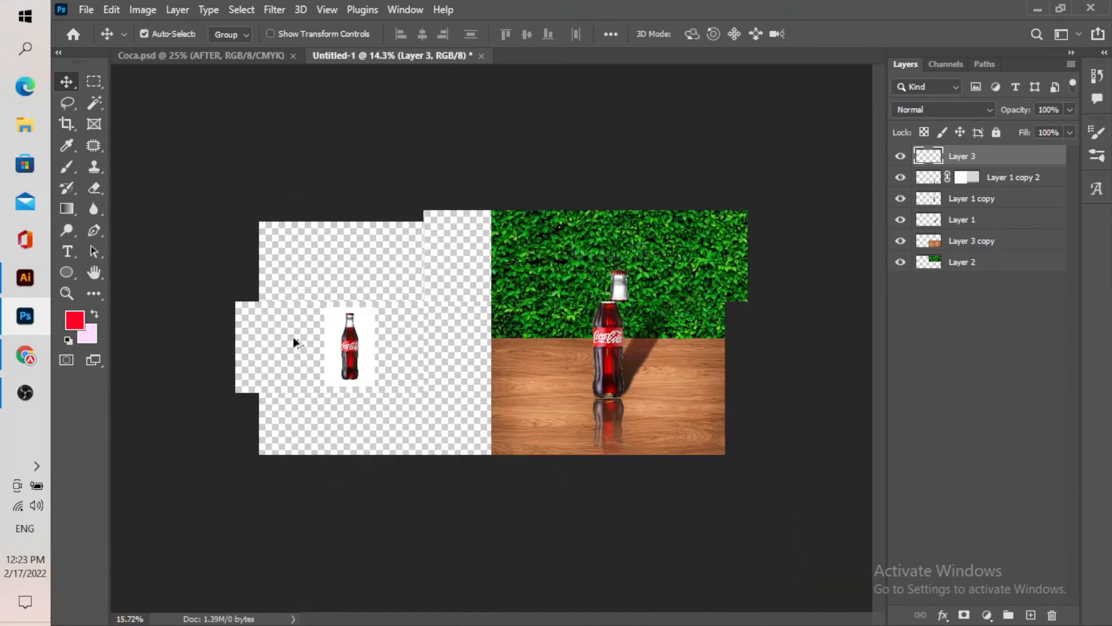
scroll(296, 343, up, 2)
key(ctrl+t)
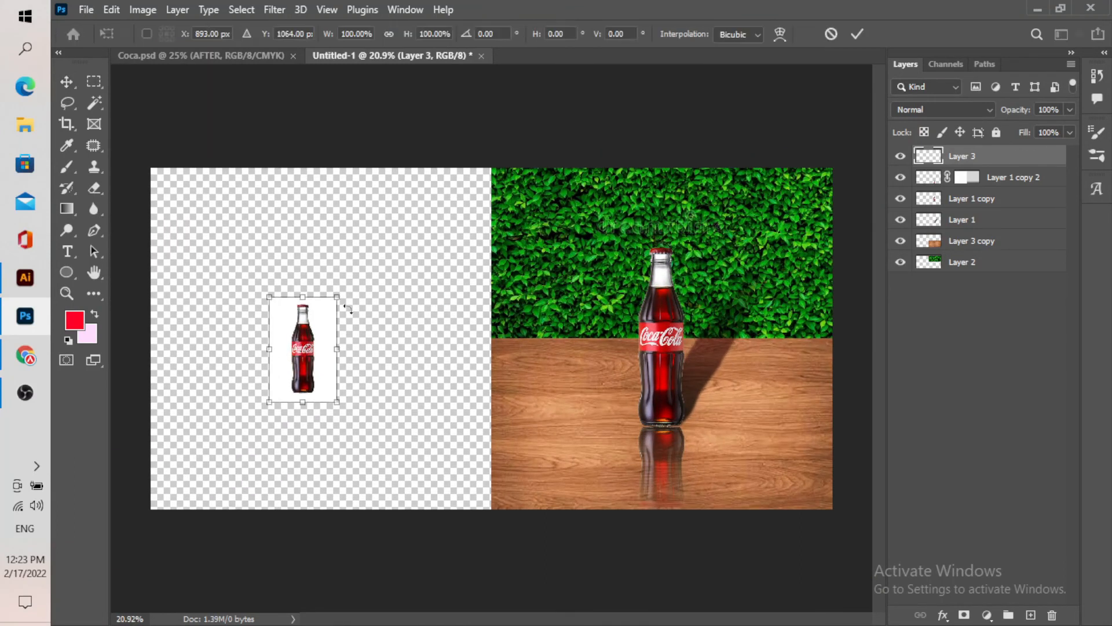
drag(338, 294, 381, 231)
click(860, 36)
Center the original bottle photo vertically on the canvas
scroll(313, 313, down, 4)
scroll(312, 313, up, 3)
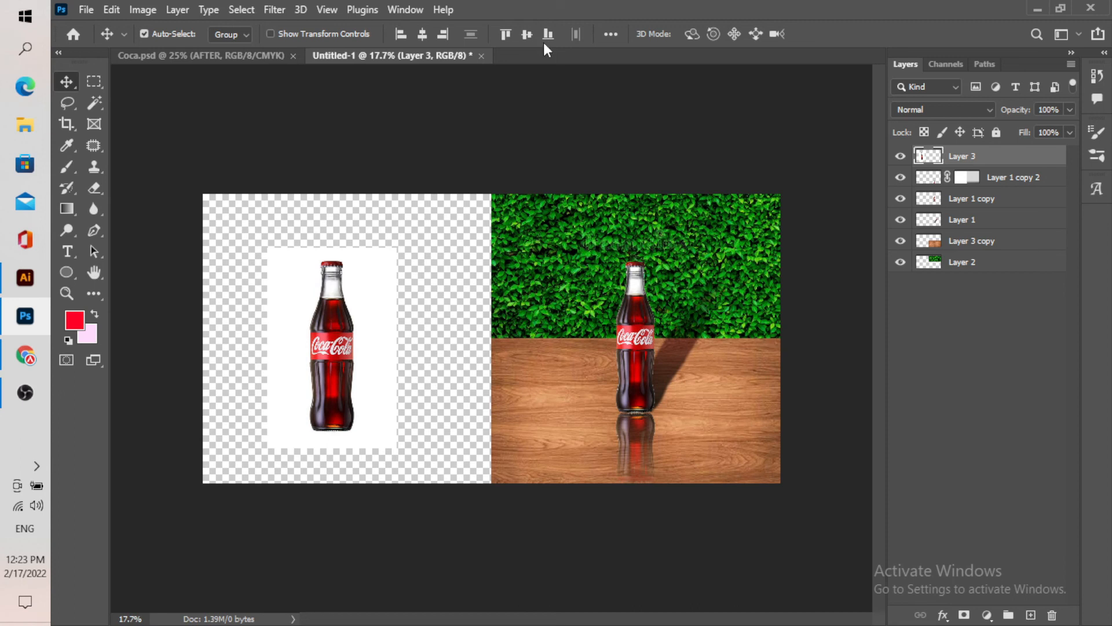
click(527, 34)
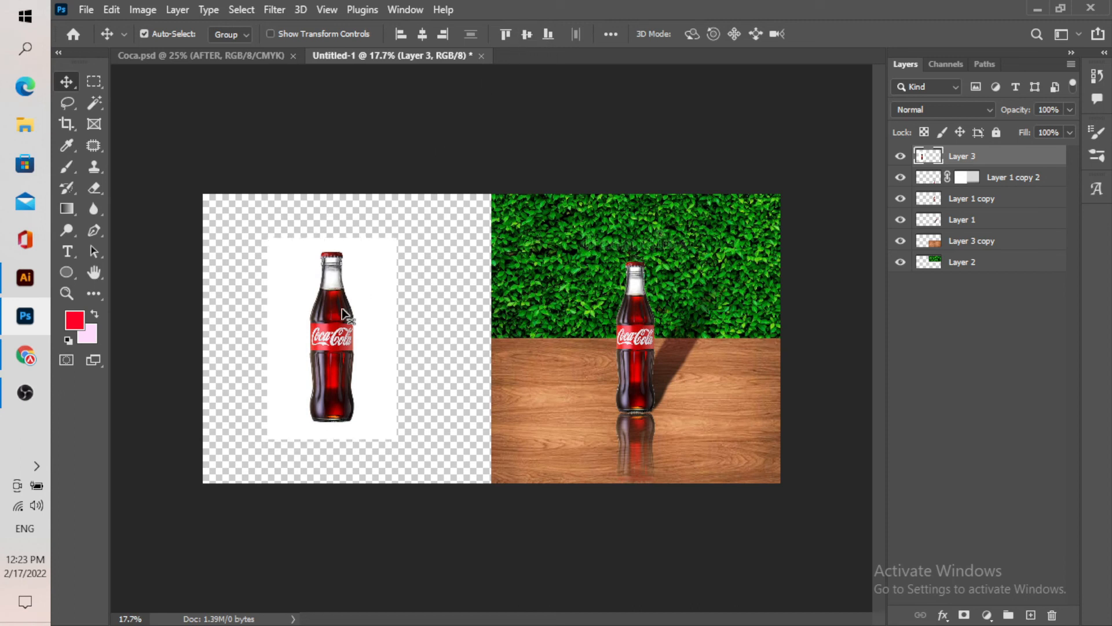
scroll(298, 380, down, 1)
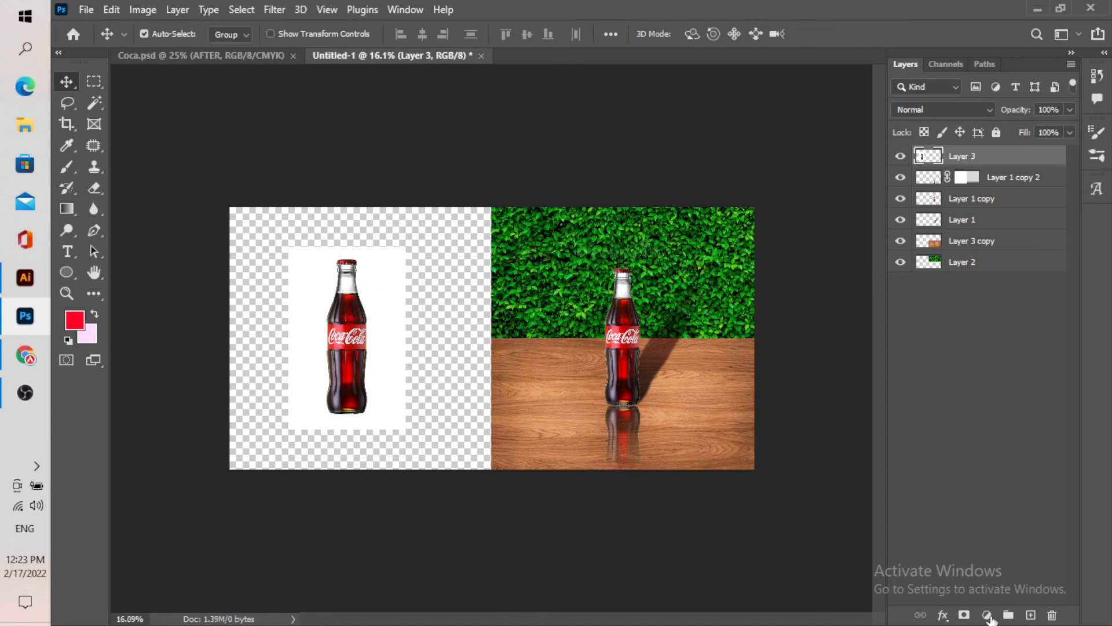
Add a Solid Color fill layer in red ff0000 and place it beneath all other layers
click(988, 617)
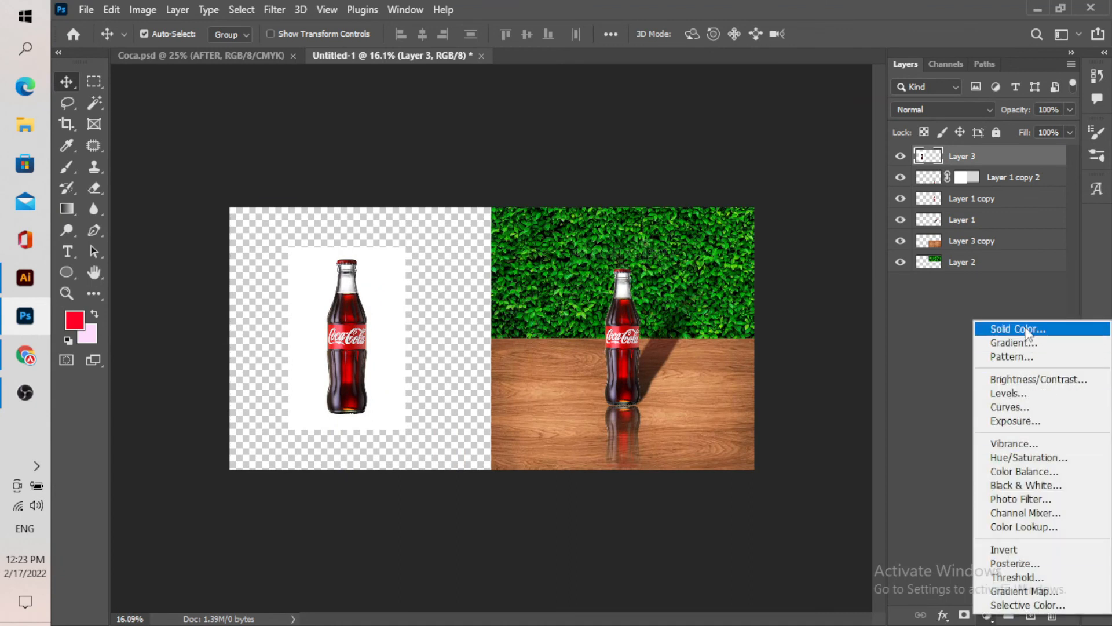
click(1028, 332)
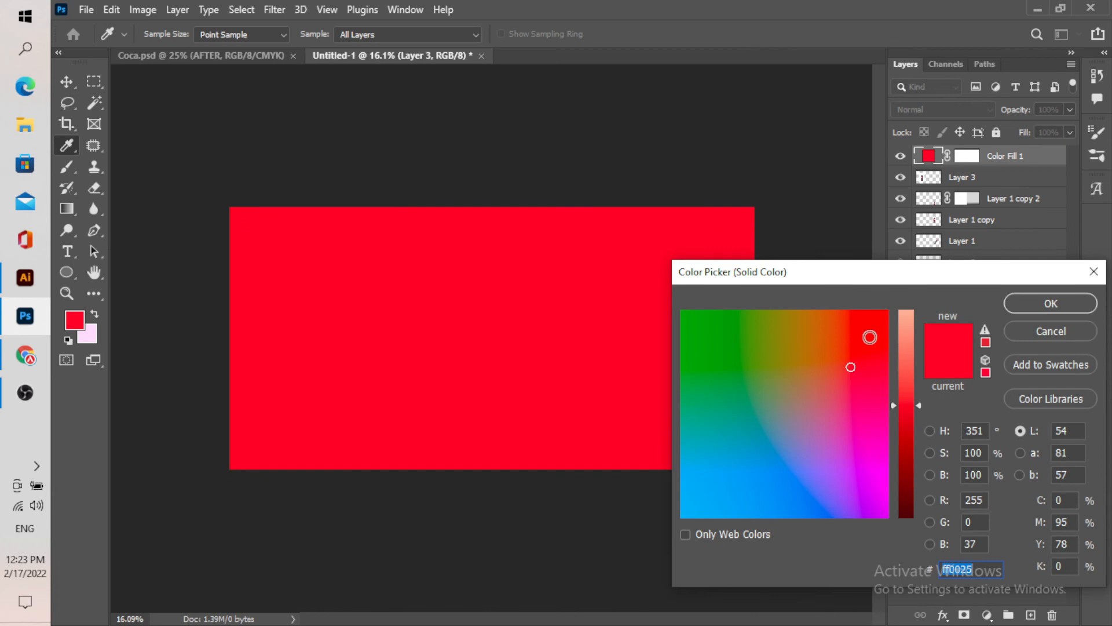
text(ff0000)
click(1051, 304)
drag(1038, 162, 1030, 307)
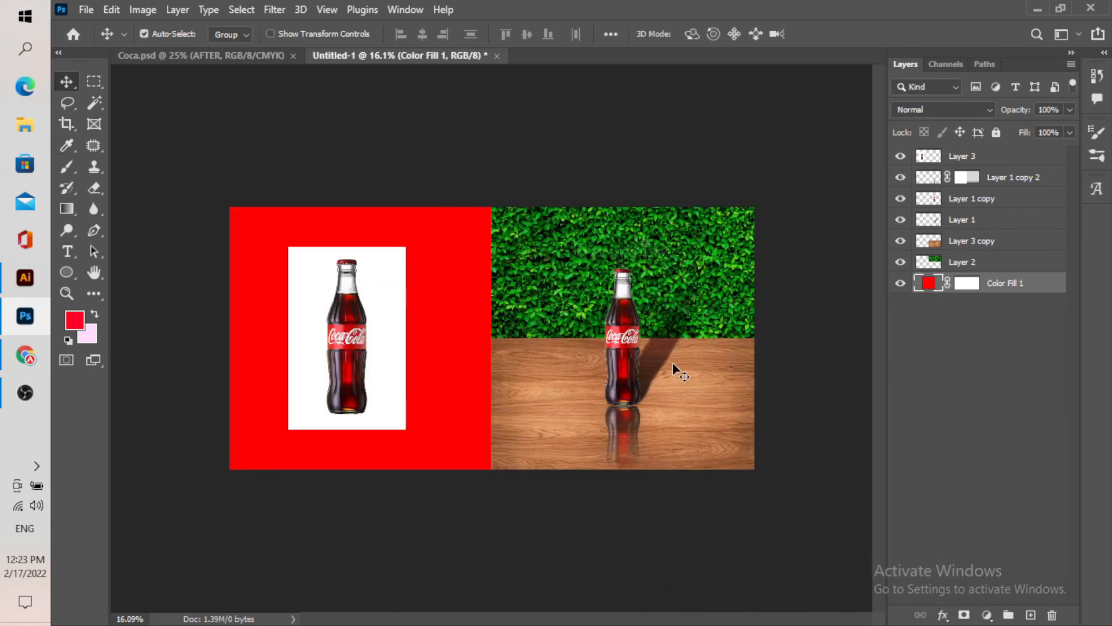
Change the fill layer's color to dc9864, sampled from the wood surface
double_click(928, 284)
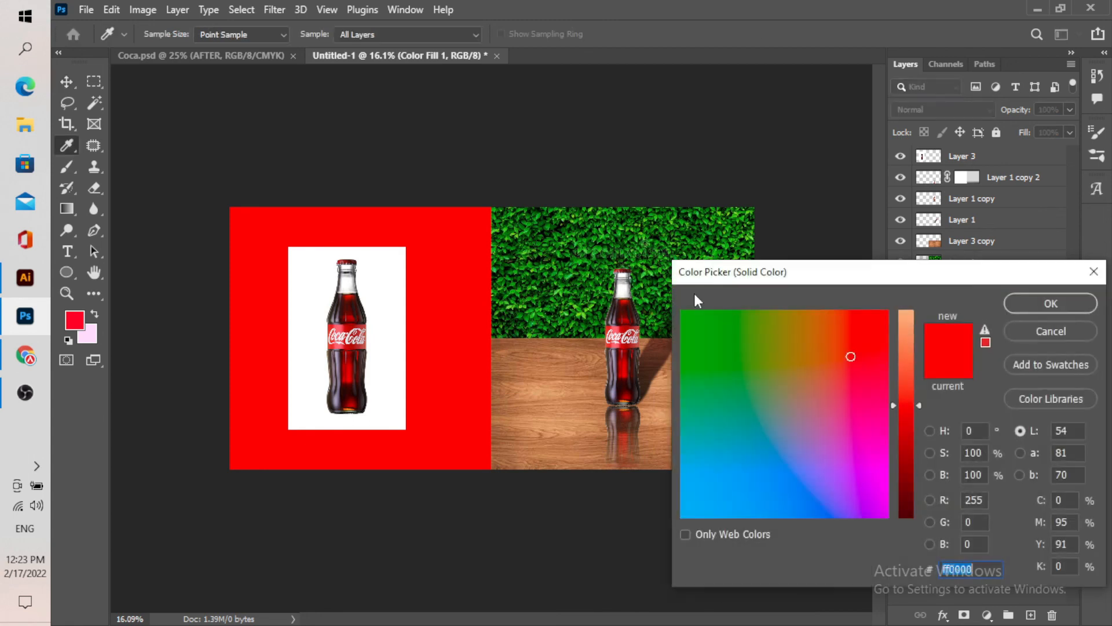
click(541, 395)
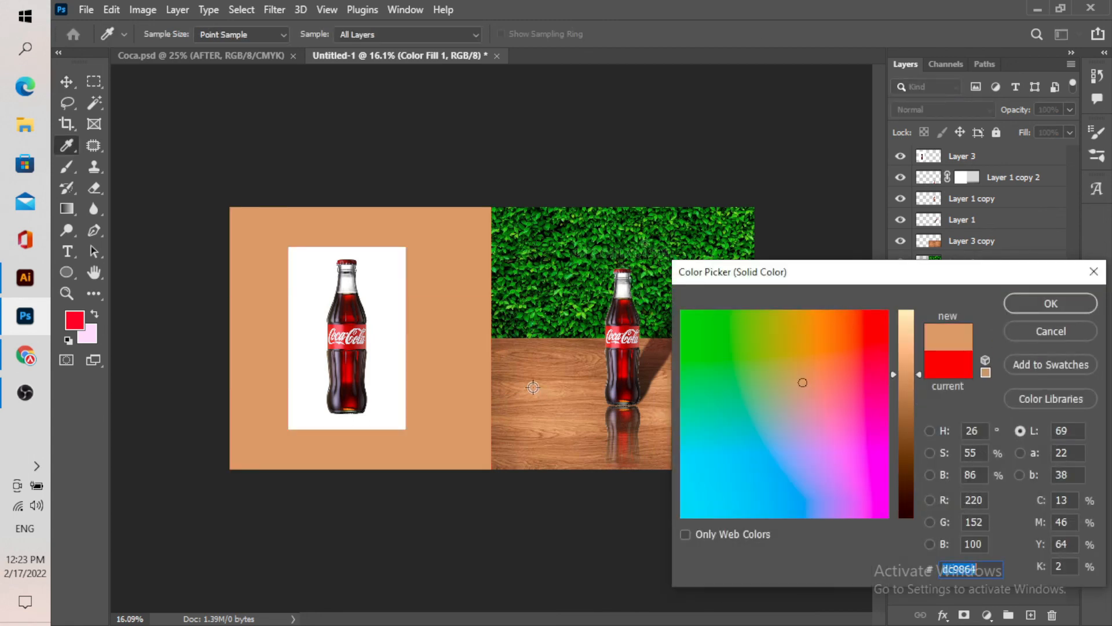
click(1046, 304)
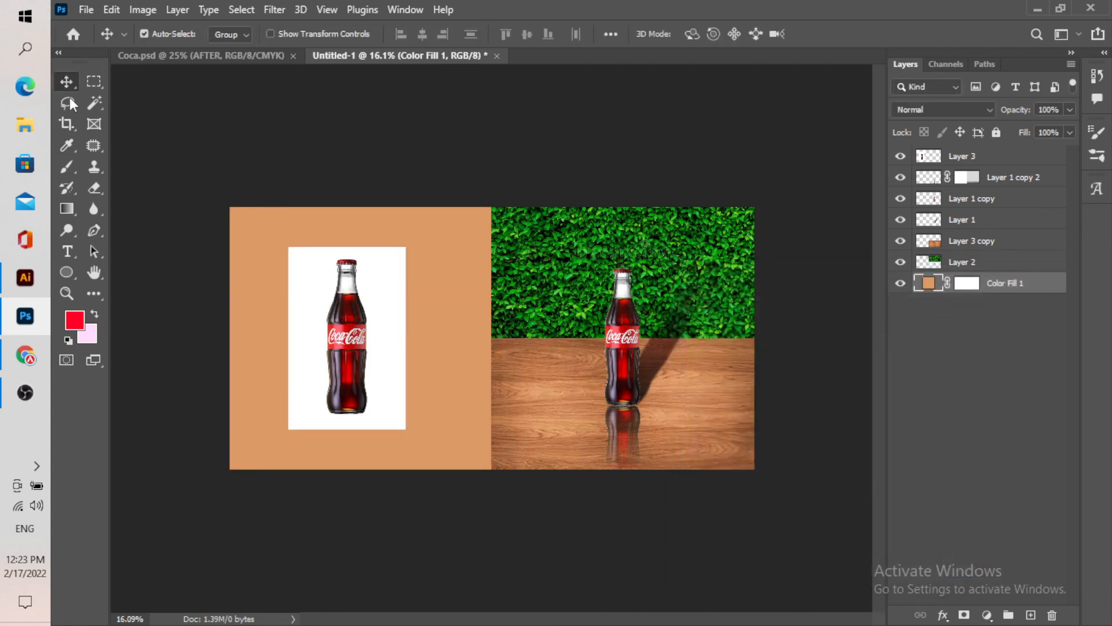
Deselect the fill layer and review the before-and-after image with the interface panels hidden
click(390, 131)
key(ctrl+minus)
key(ctrl+0)
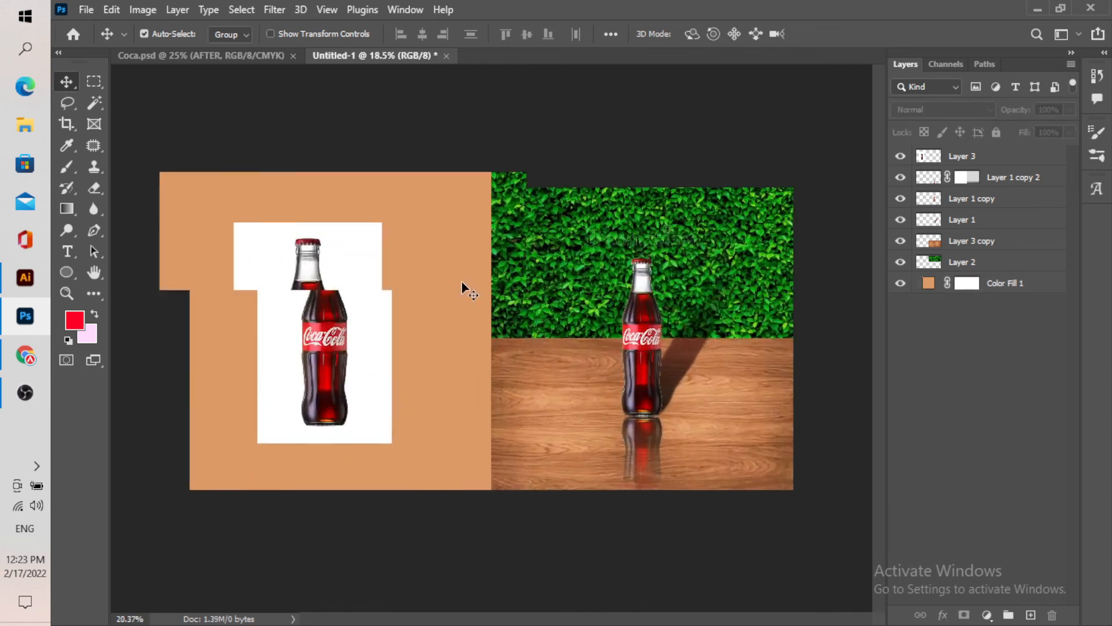
key(Tab)
key(ctrl+plus)
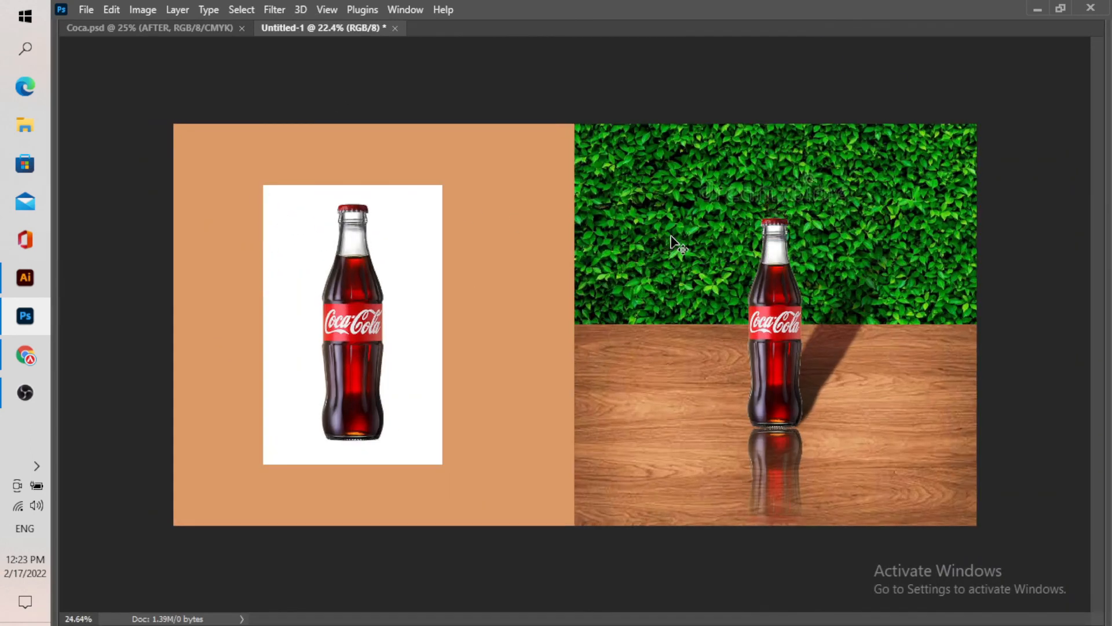